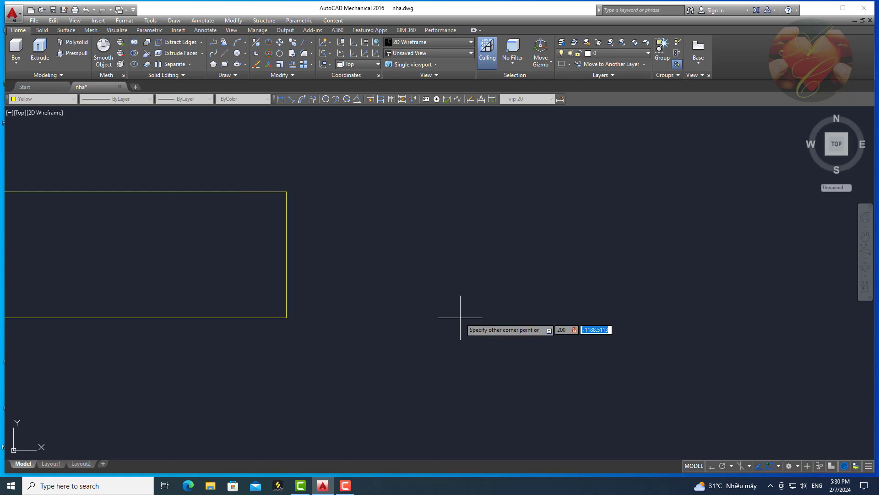
- Finish the 200×200 square and draw a radius-50 circle centred inside it
key("Return")
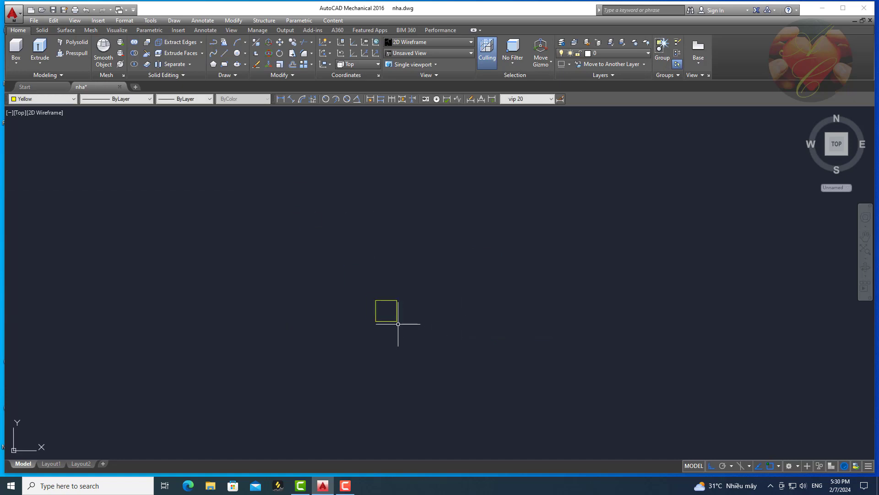
scroll(398, 324, "up", 10)
type("c")
key("Return")
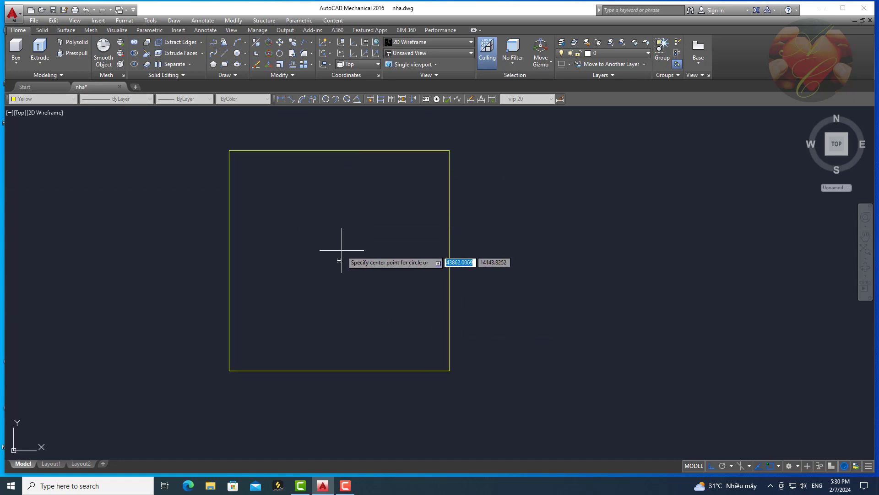
left_click(339, 260)
type("50")
key("Return")
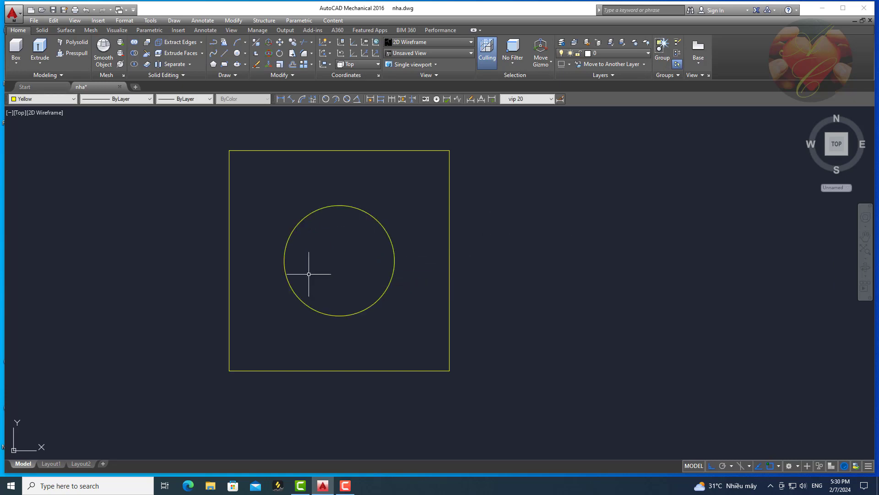
- Divide the circle into 12 equal segments with DIVIDE
type("div")
key("Return")
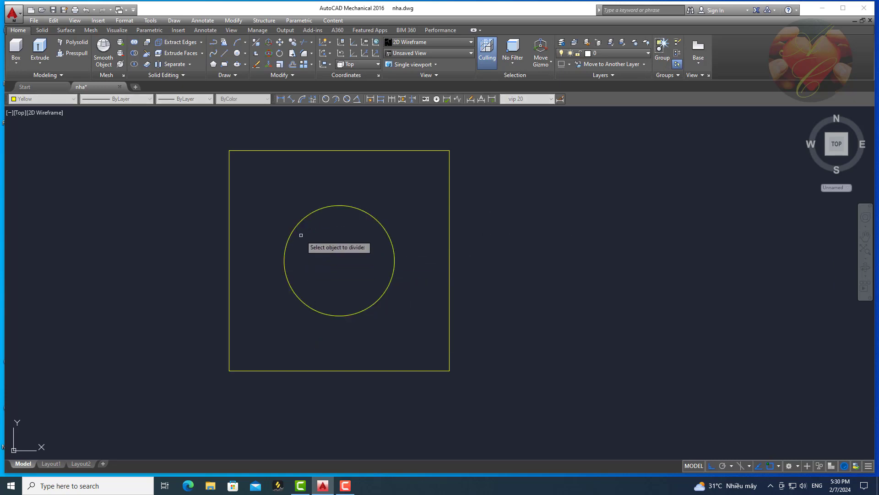
left_click(295, 228)
type("12")
key("Return")
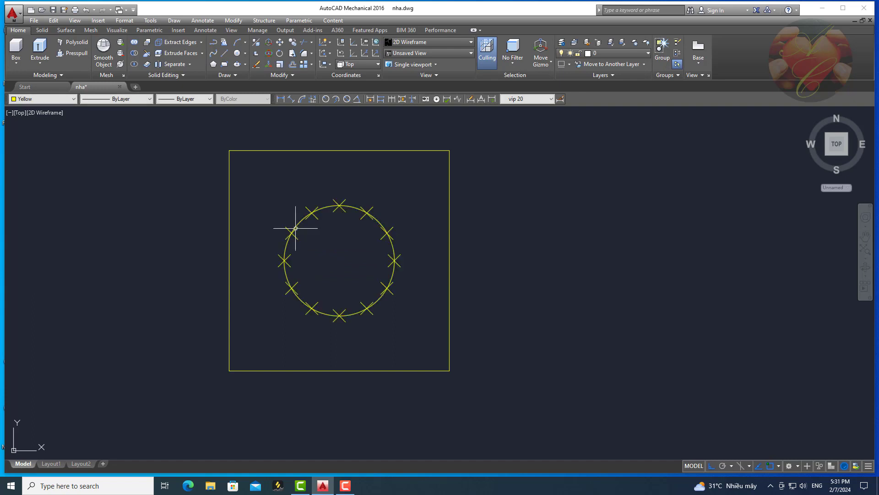
- Switch the viewport to SW Isometric and regenerate the drawing
left_click(21, 114)
left_click(38, 197)
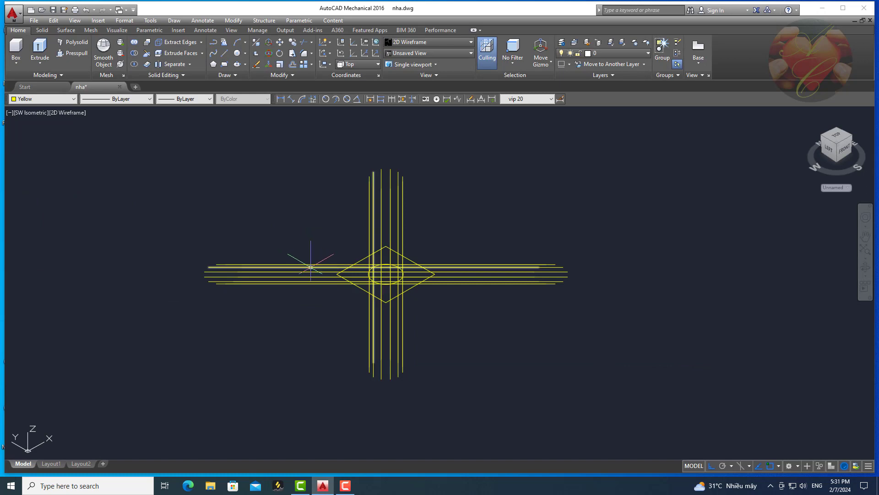
type("RE")
key("Return")
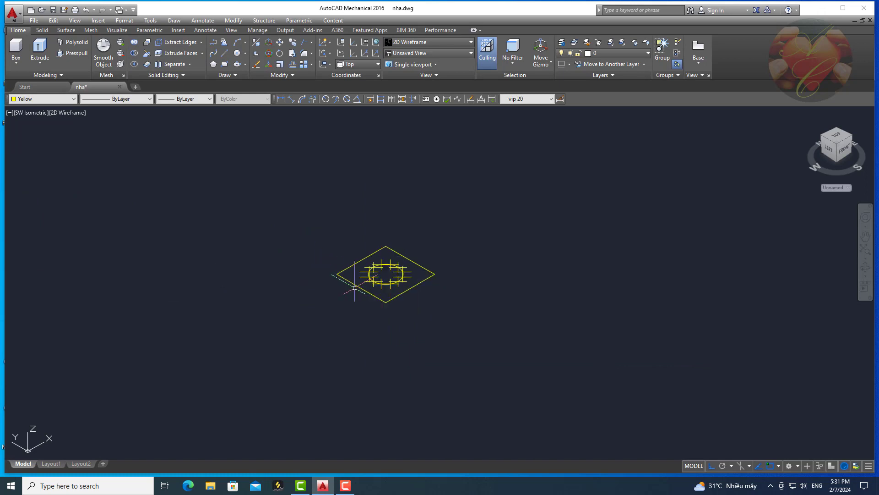
scroll(357, 287, "up", 4)
type("re")
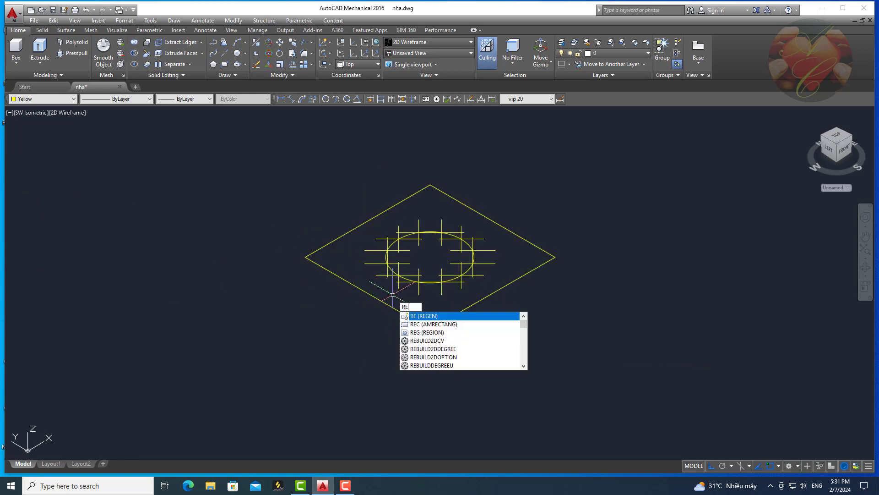
key("Return")
- Move the square 200 units down below the divided circle
left_click(476, 298)
left_click(437, 361)
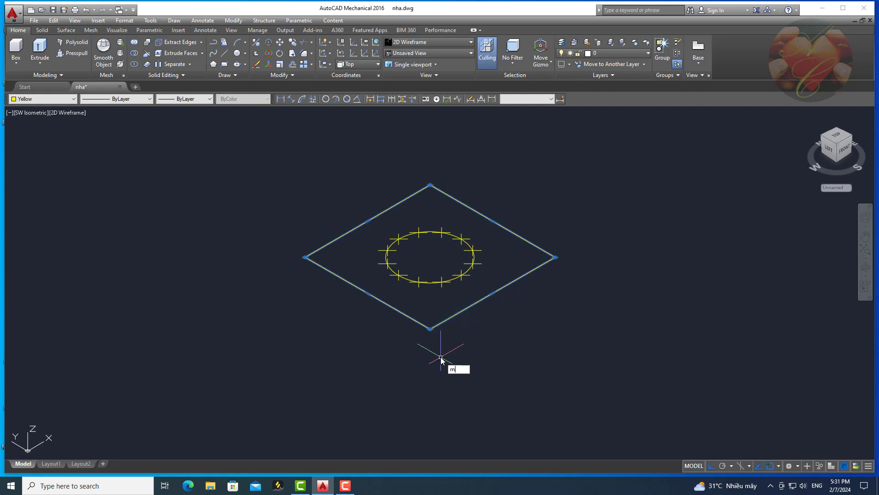
type("m")
key("Return")
left_click(430, 329)
scroll(430, 328, "down", 4)
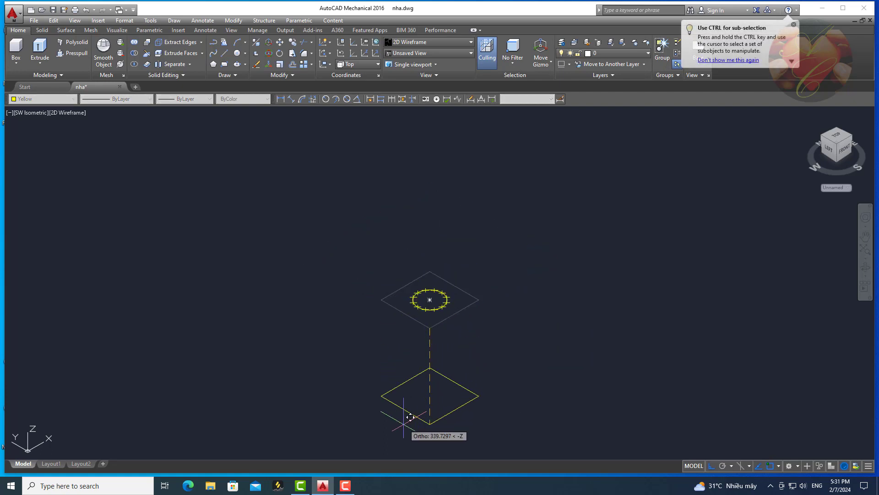
type("200")
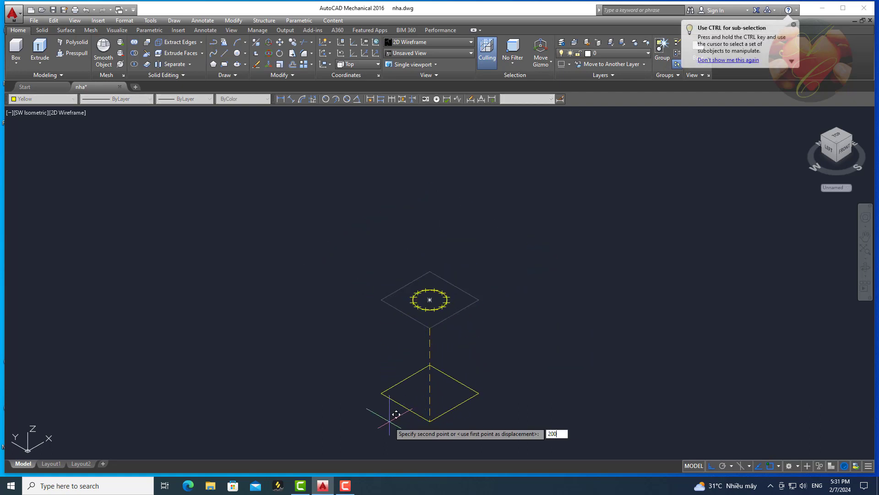
key("Return")
scroll(390, 414, "up", 3)
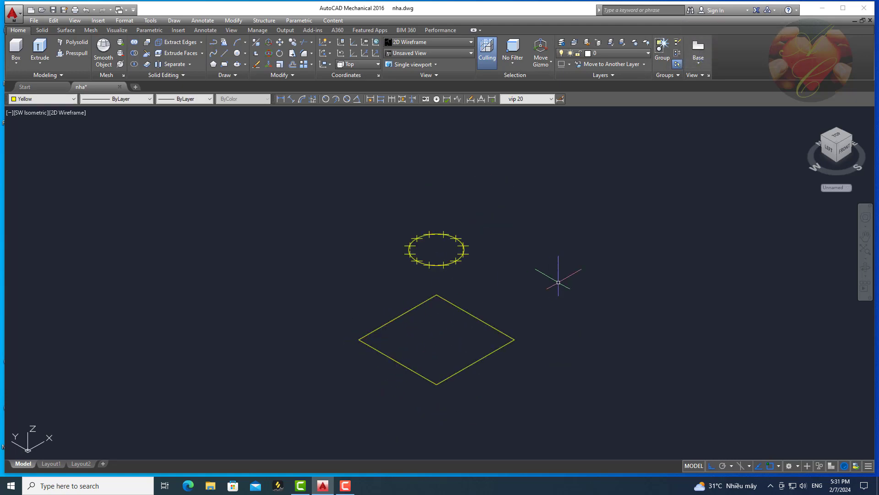
scroll(490, 311, "up", 2)
- Recentre the square and circle in view and apply Conceptual shading
left_click(591, 257)
left_click(561, 281)
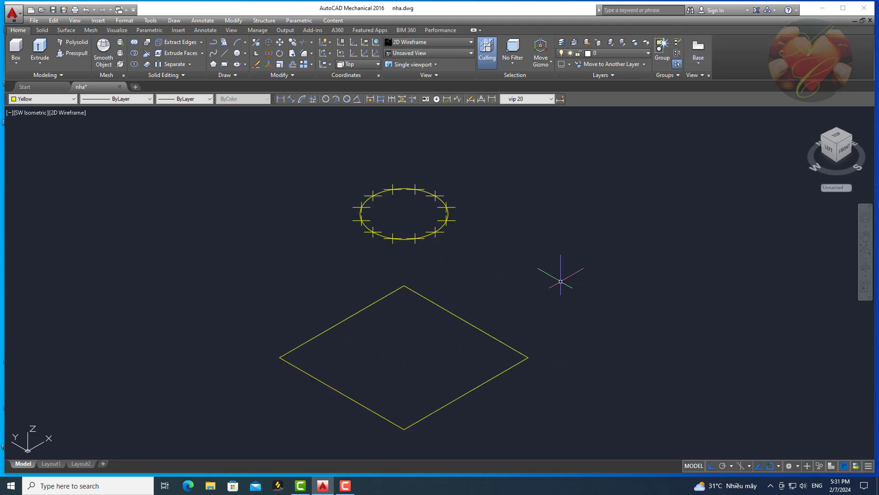
left_click(586, 251)
left_click(553, 286)
left_click(583, 246)
left_click(535, 282)
middle_click_drag(538, 291, 533, 246)
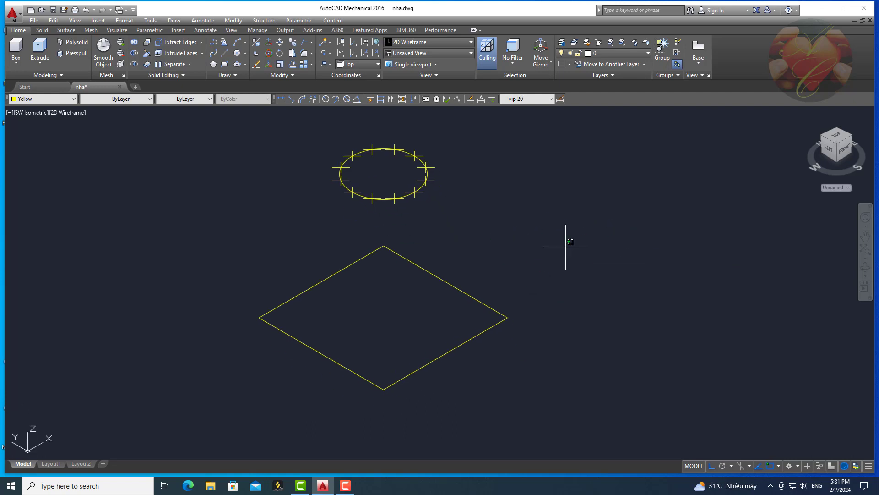
left_click(68, 113)
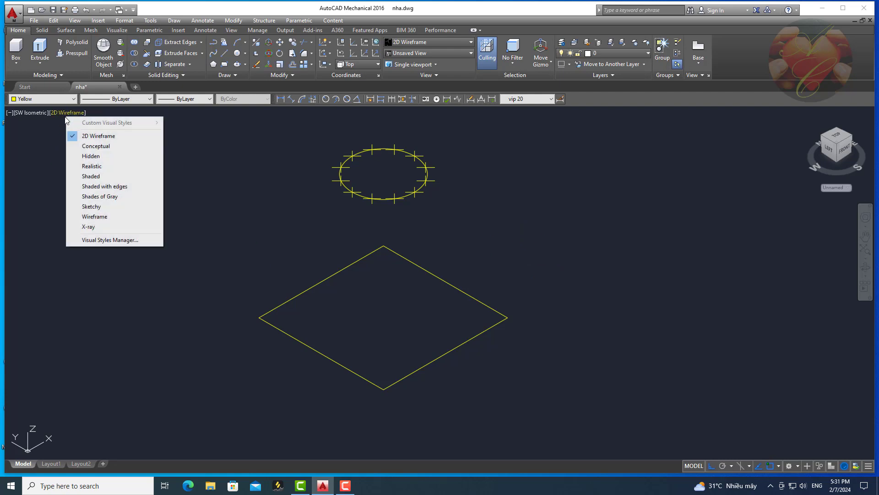
left_click(89, 143)
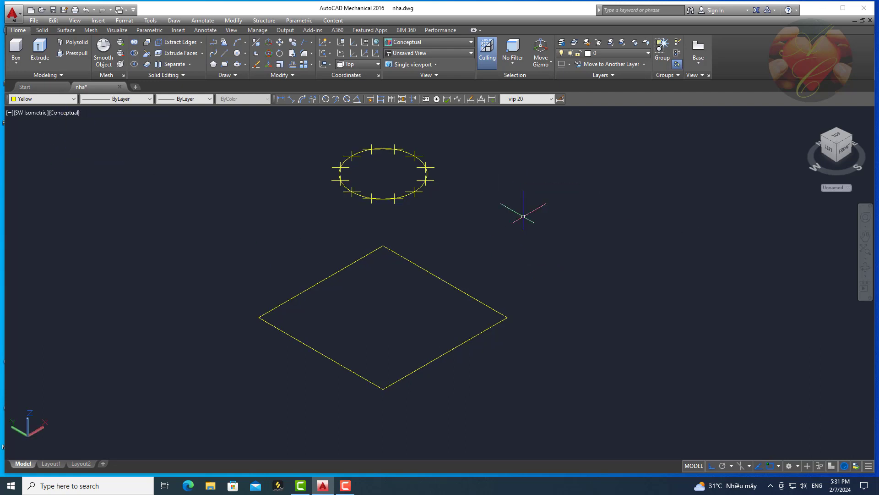
- Draw a 3DFACE triangle from a circle division point to the square's edge and bottom vertex
type("3DFACE")
key("Return")
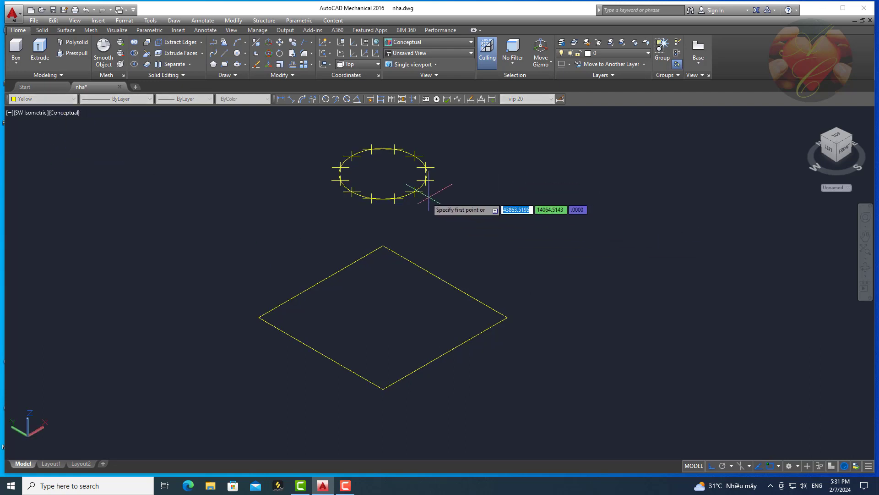
left_click(414, 191)
left_click(444, 353)
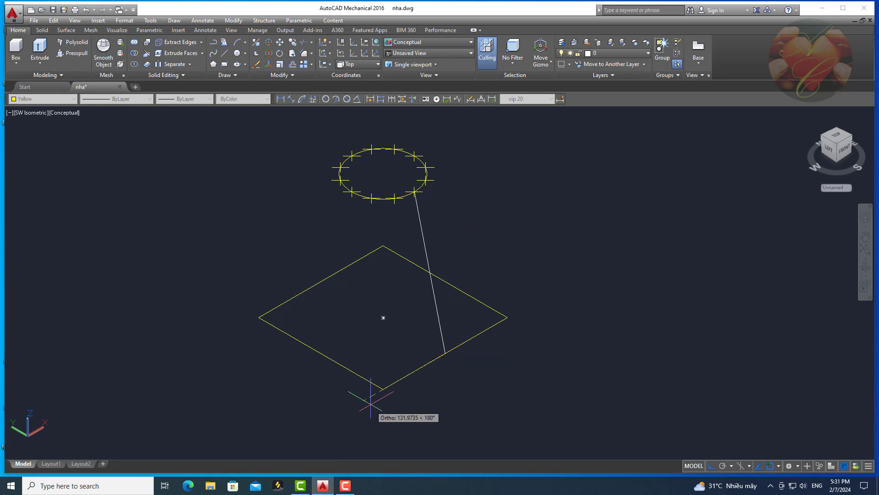
left_click(383, 389)
left_click(414, 192)
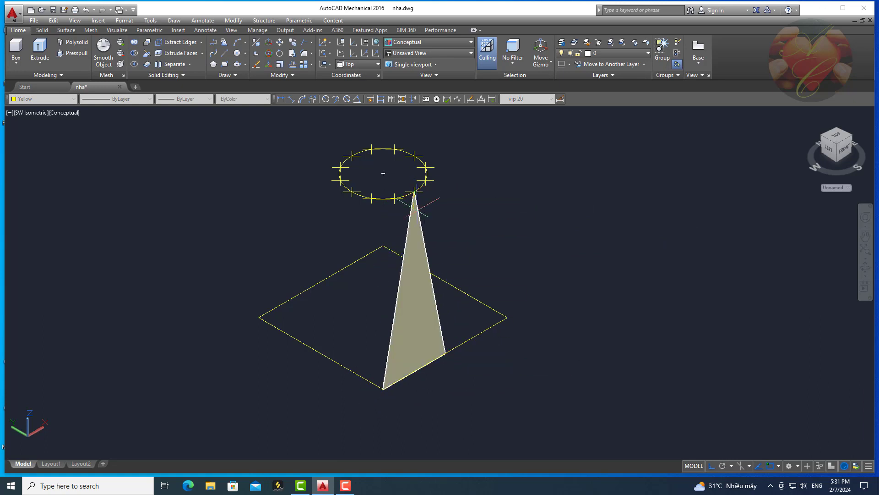
- Add a face from the square's bottom vertex up to the next circle point
scroll(412, 222, "up", 2)
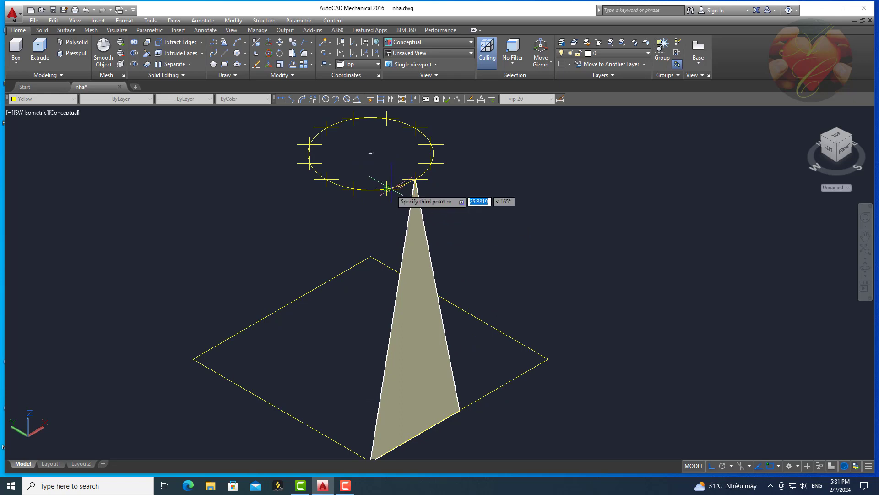
middle_click_drag(369, 456, 368, 387)
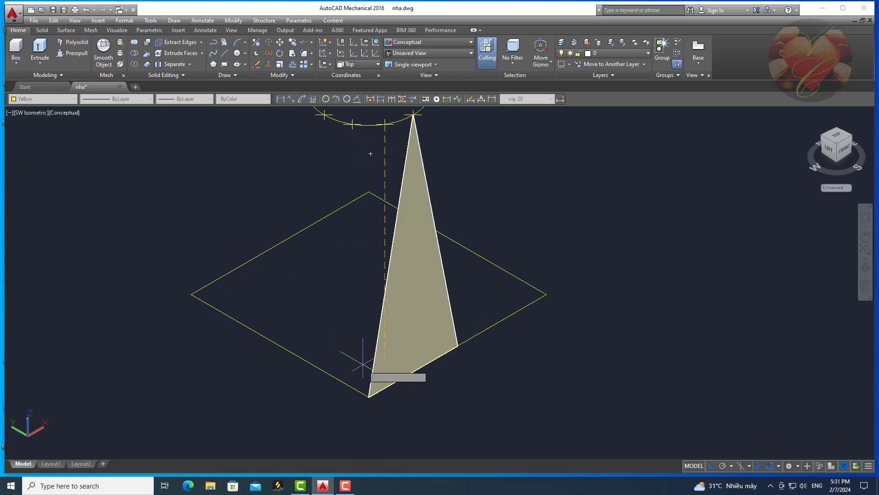
left_click(369, 393)
scroll(370, 393, "down", 2)
scroll(370, 247, "up", 2)
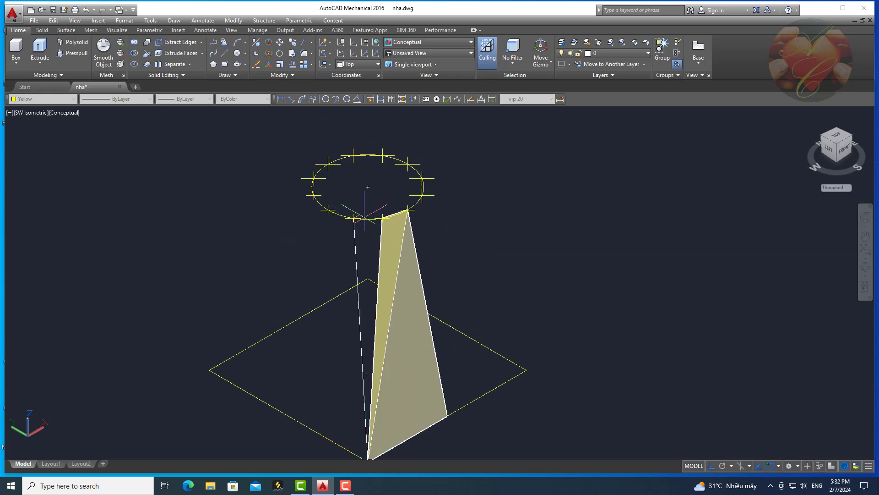
left_click(382, 218)
key("space")
key("space")
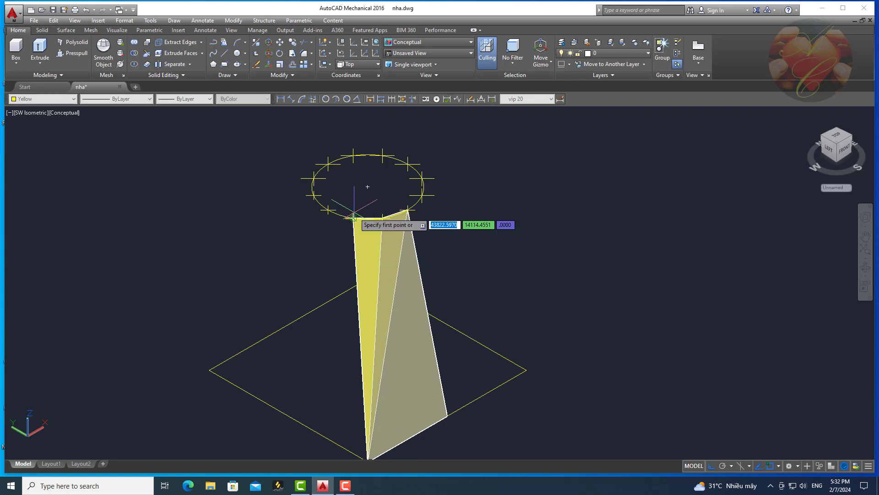
- Add a face joining two adjacent circle points to the square's bottom vertex
left_click(353, 218)
left_click(328, 209)
scroll(335, 256, "down", 2)
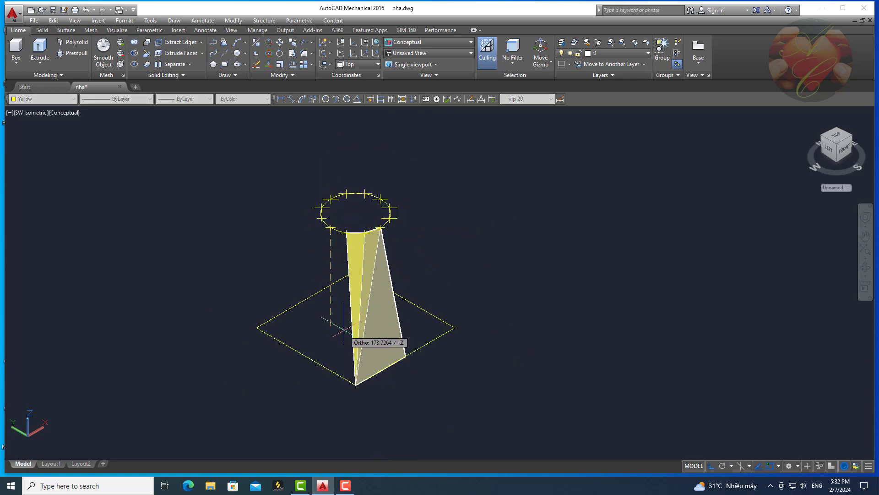
left_click(355, 384)
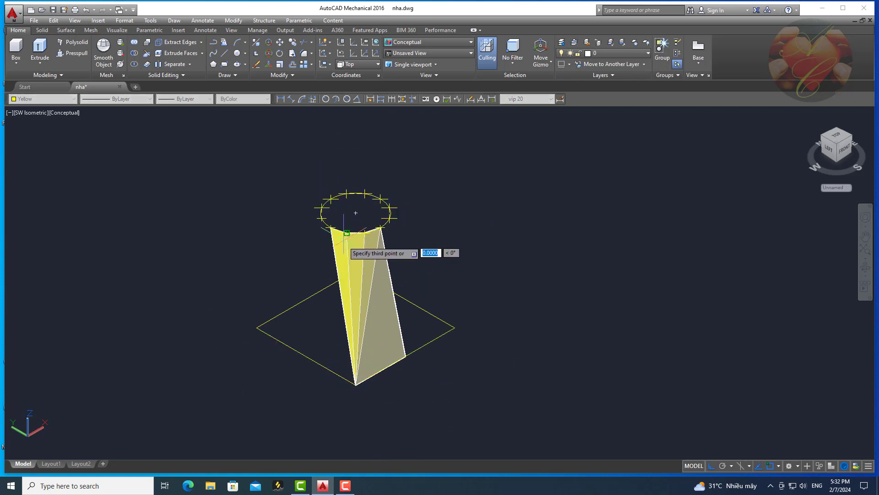
scroll(333, 242, "up", 2)
key("space")
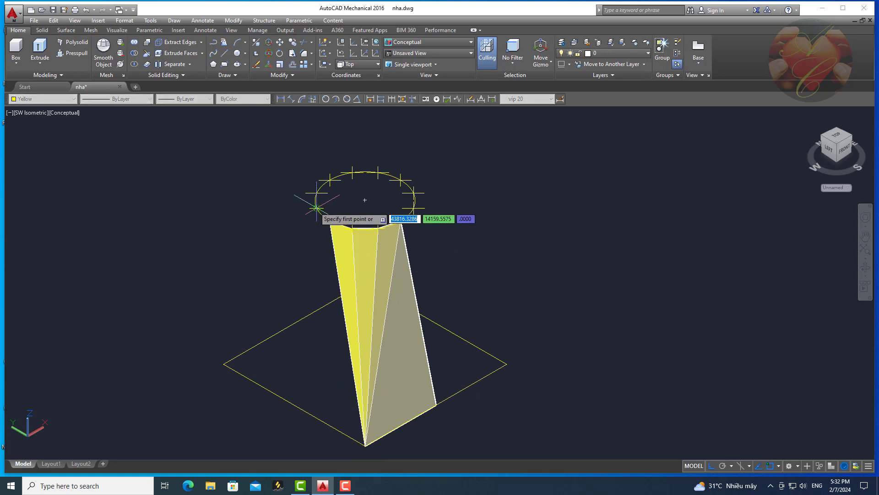
- Attempt another face from a circle point, then cancel it
left_click(317, 209)
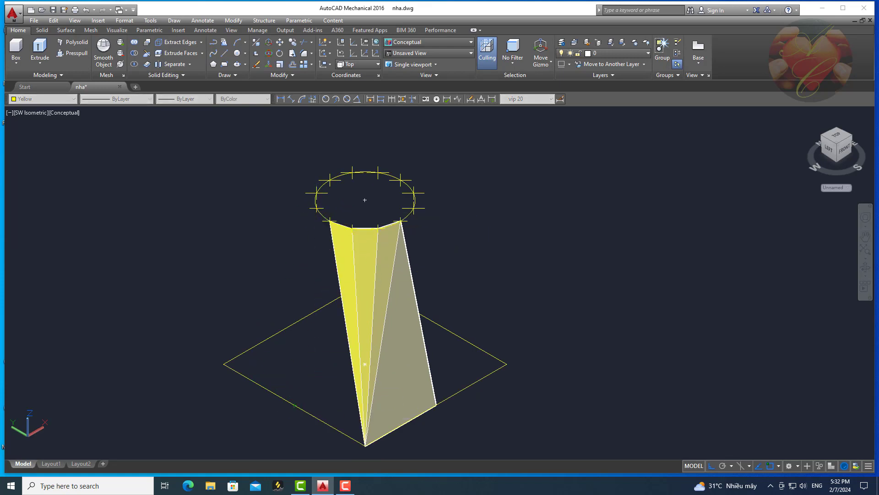
key("Return")
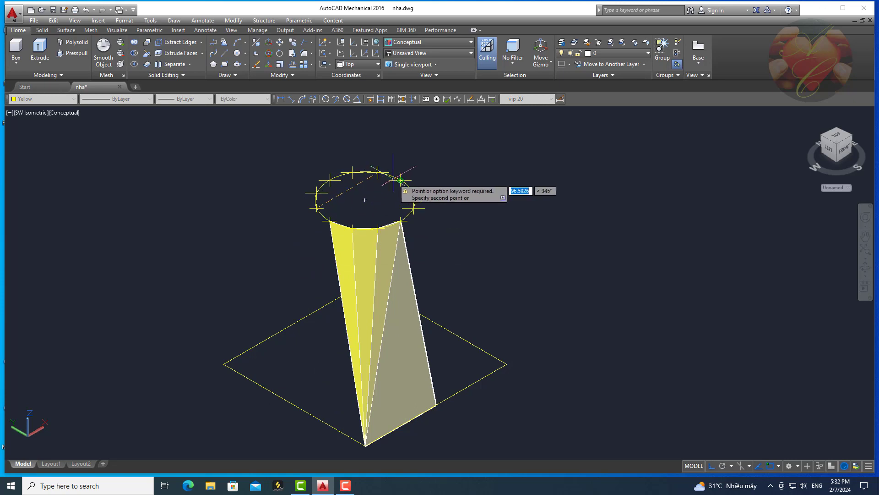
key("Escape")
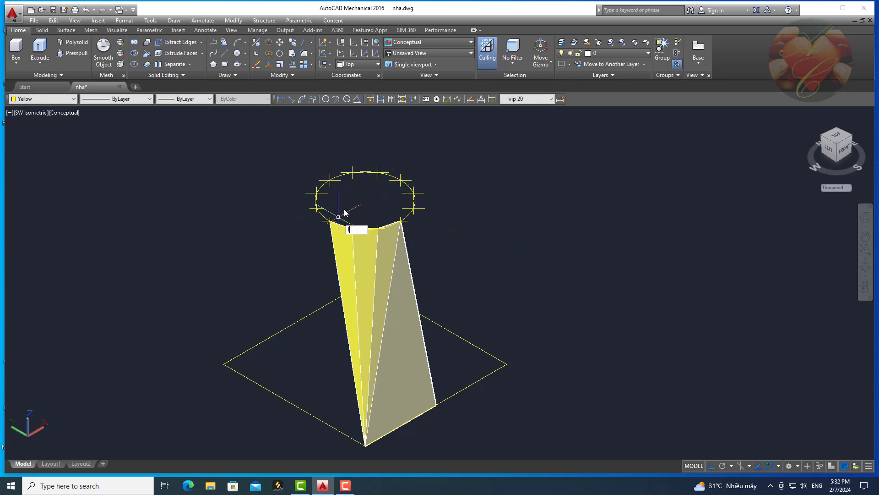
key("Return")
left_click(330, 221)
key("Escape")
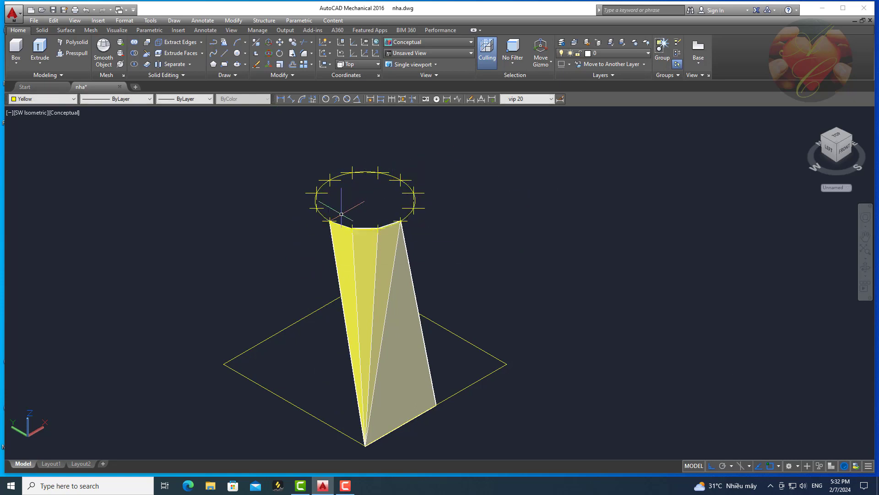
- Join the square's left corner to the circle with a large 3D face and orbit to check it
type("3dface")
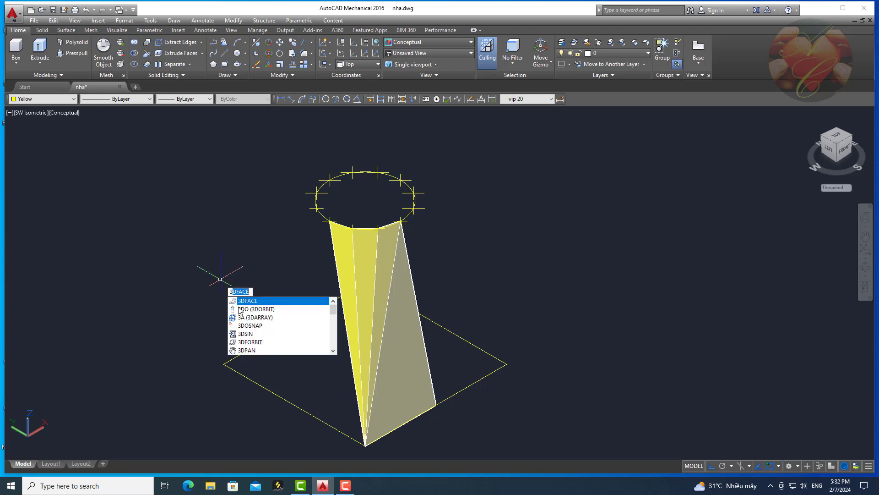
key("Return")
left_click(330, 221)
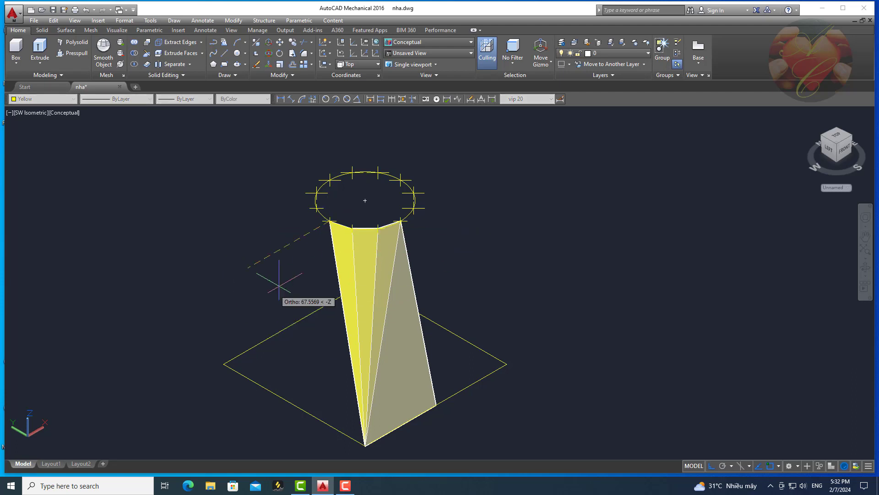
left_click(224, 364)
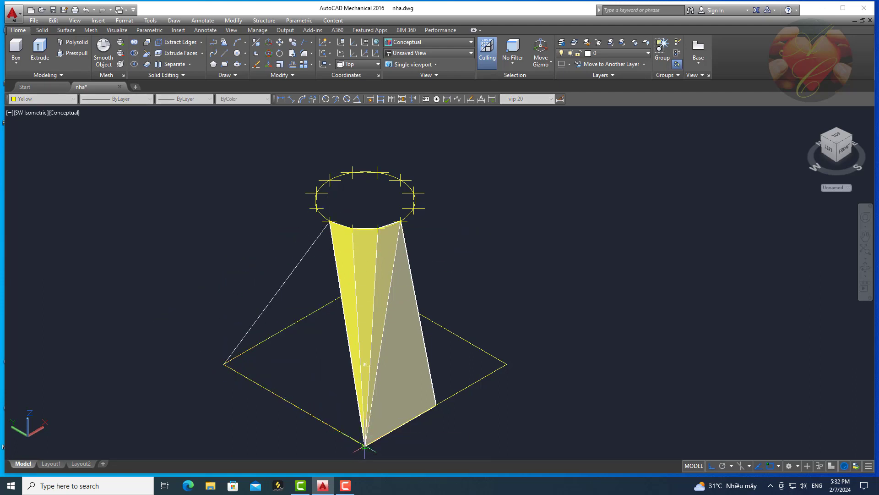
left_click(330, 220)
key("Return")
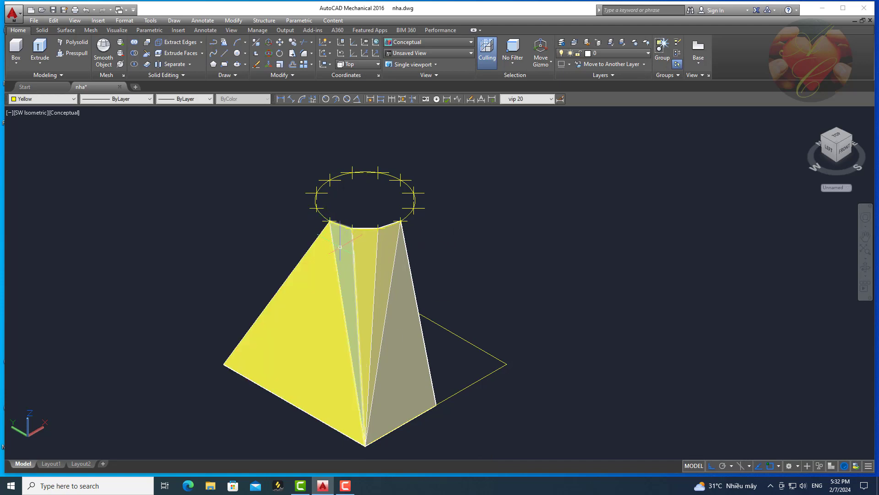
left_click(865, 269)
left_click_drag(458, 261, 595, 271)
- Add a 3D face from two circle points down to the bottom vertex
key("Escape")
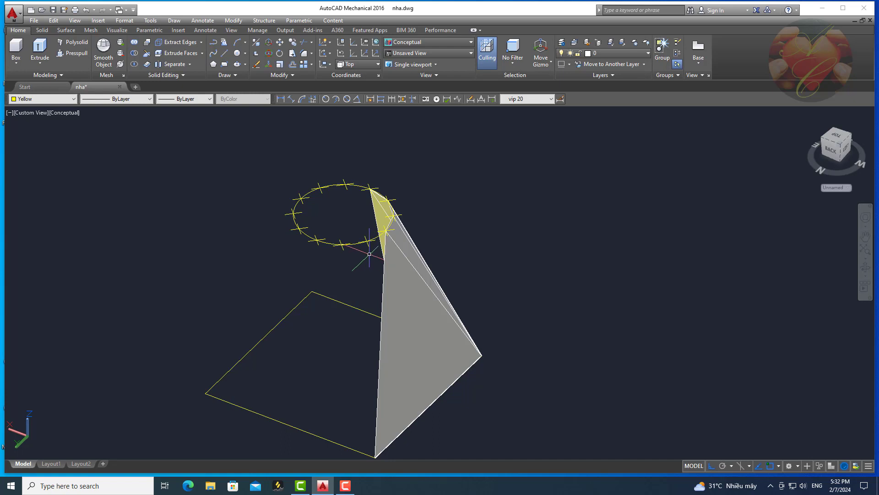
type("3DFACE")
key("Return")
left_click(386, 231)
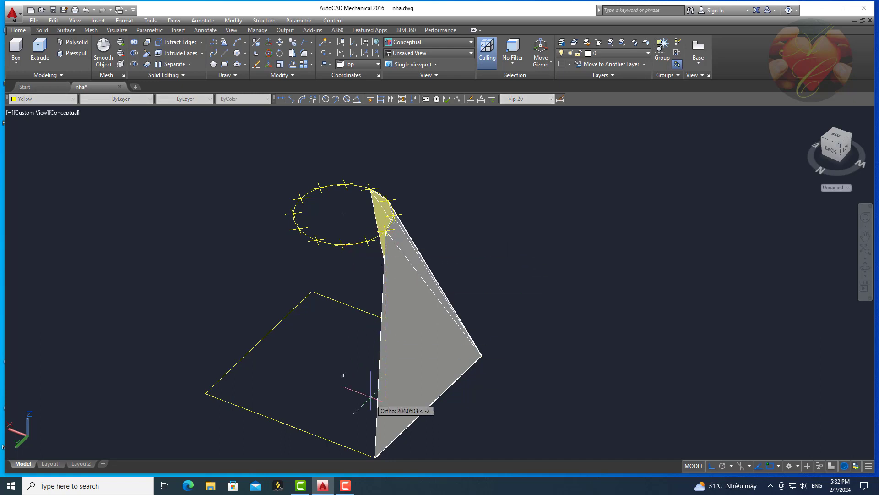
left_click(375, 456)
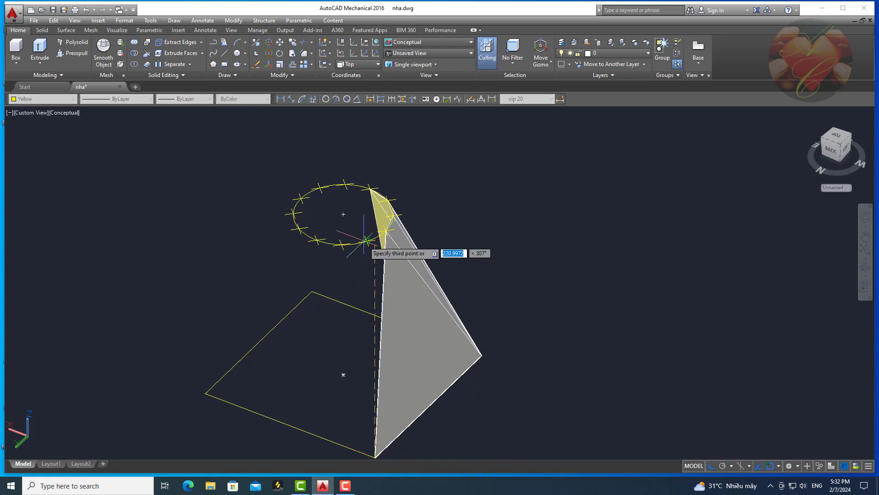
left_click(368, 242)
left_click(386, 230)
middle_click_drag(349, 230, 349, 158)
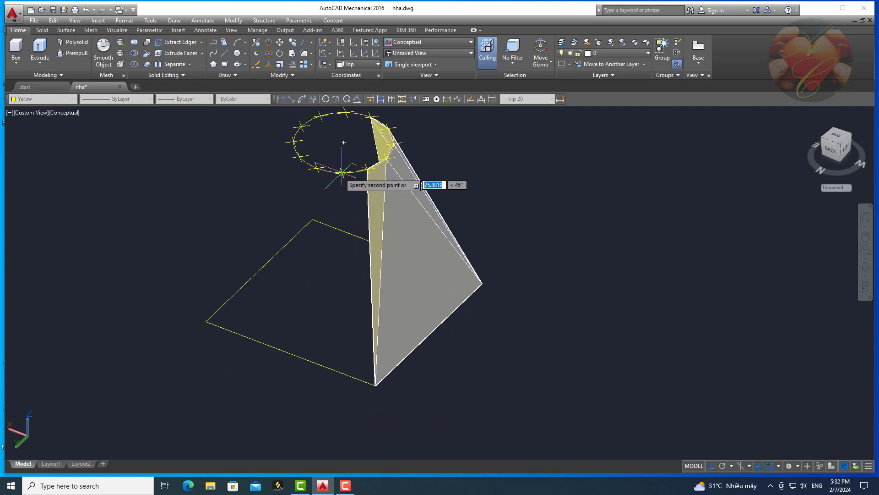
left_click(367, 169)
- Add two more faces fanning from the bottom vertex and square edge up to circle points
key("Return")
key("Return")
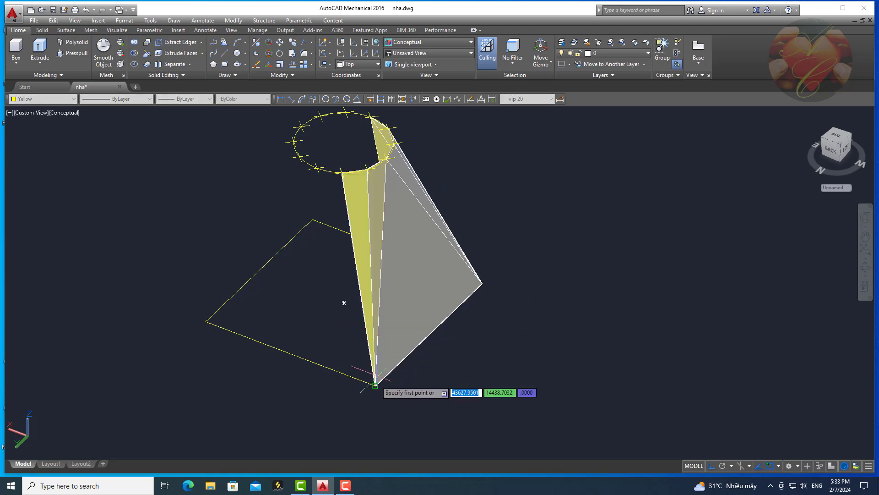
left_click(376, 385)
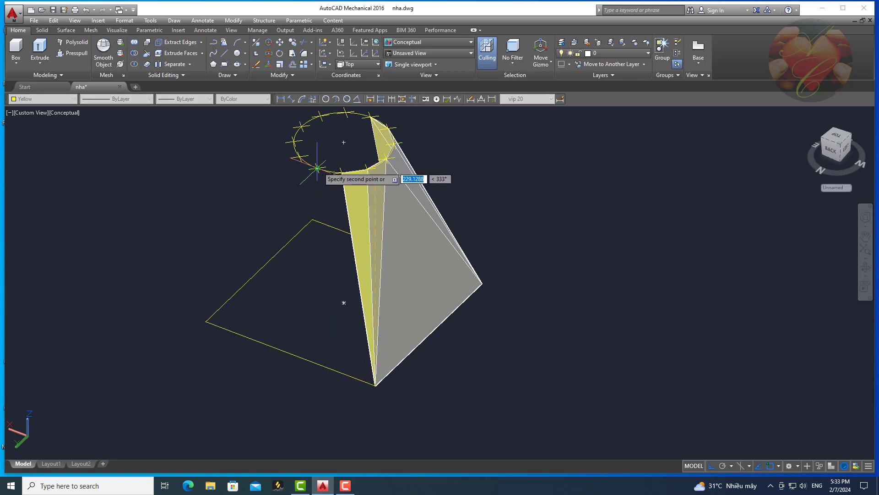
left_click(343, 173)
left_click(376, 385)
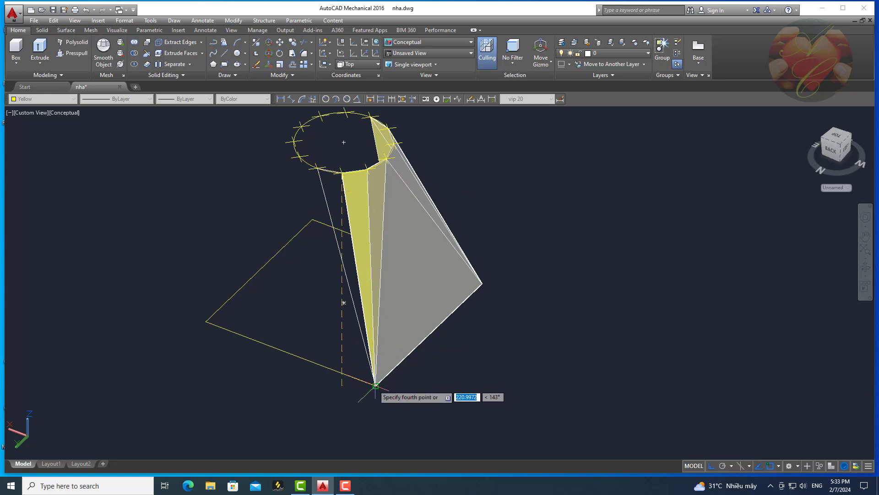
key("Return")
key("Return")
left_click(317, 169)
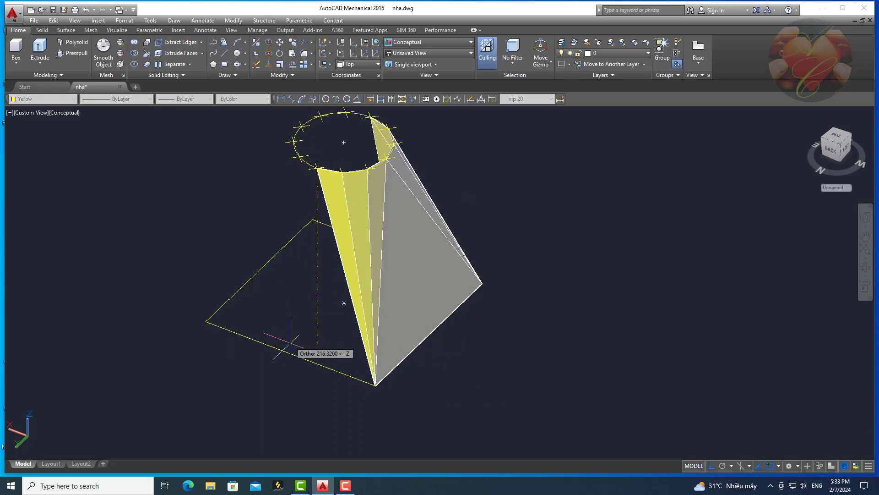
left_click(291, 353)
left_click(376, 386)
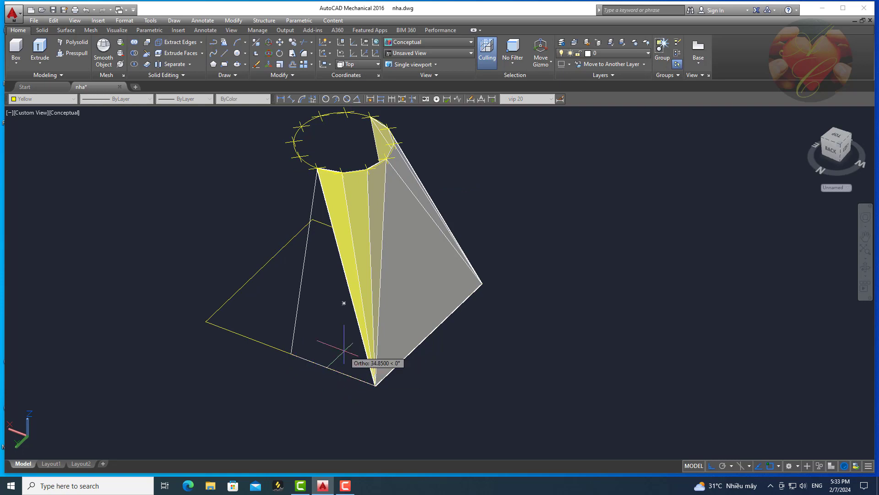
left_click(317, 169)
key("Return")
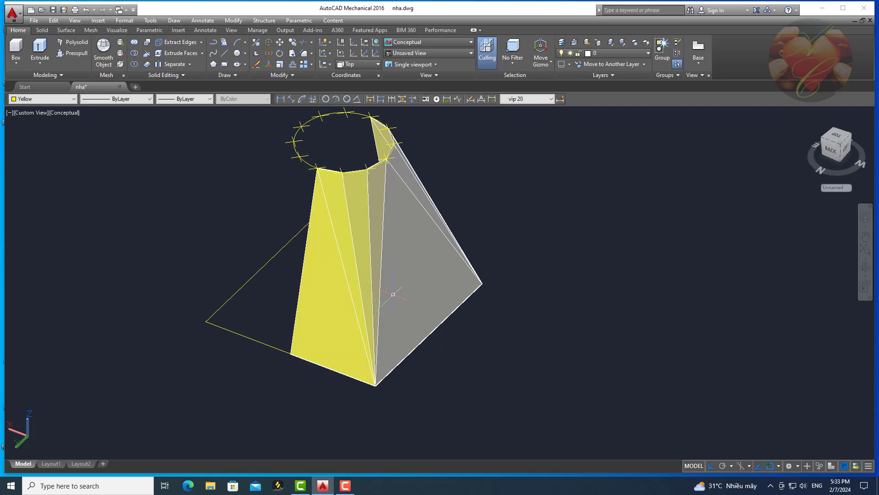
- Orbit to inspect the fan of faces, then switch to Top view
scroll(412, 314, "down", 2)
left_click(864, 271)
mouse_move(815, 281)
left_mouse_down()
mouse_move(763, 289)
mouse_move(681, 270)
mouse_move(505, 210)
mouse_move(394, 224)
mouse_move(426, 310)
mouse_move(532, 320)
mouse_move(653, 283)
mouse_move(473, 245)
mouse_move(699, 251)
mouse_move(567, 243)
mouse_move(305, 186)
mouse_move(427, 185)
mouse_move(416, 274)
mouse_move(471, 255)
mouse_move(487, 259)
mouse_move(489, 275)
left_mouse_up()
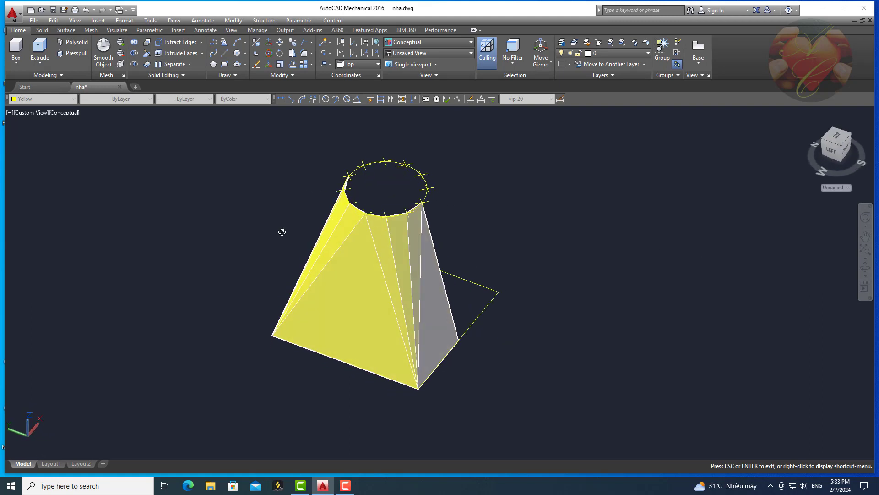
key("Escape")
scroll(409, 173, "up", 2)
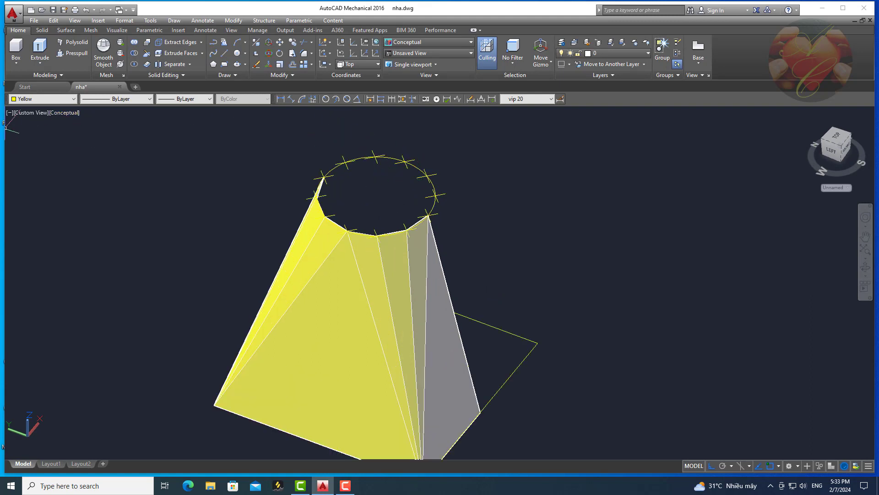
left_click(21, 114)
left_click(51, 138)
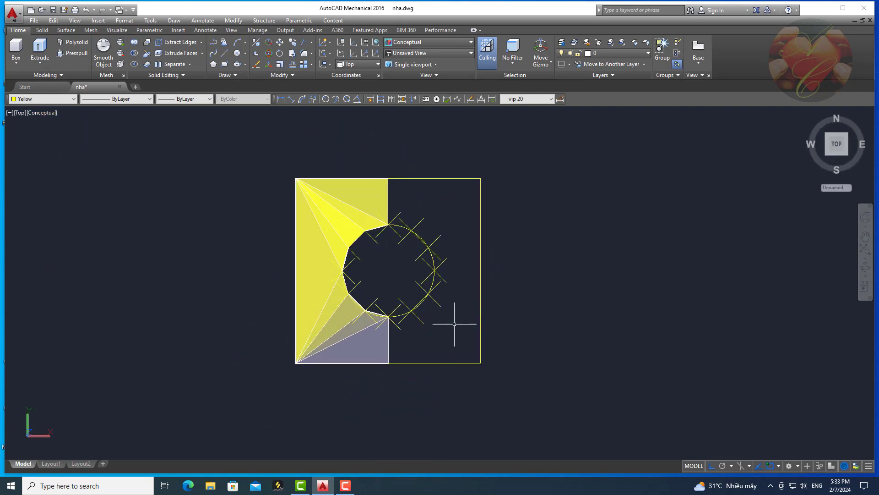
- Delete the circle with its division lines and the square outline
left_click(451, 333)
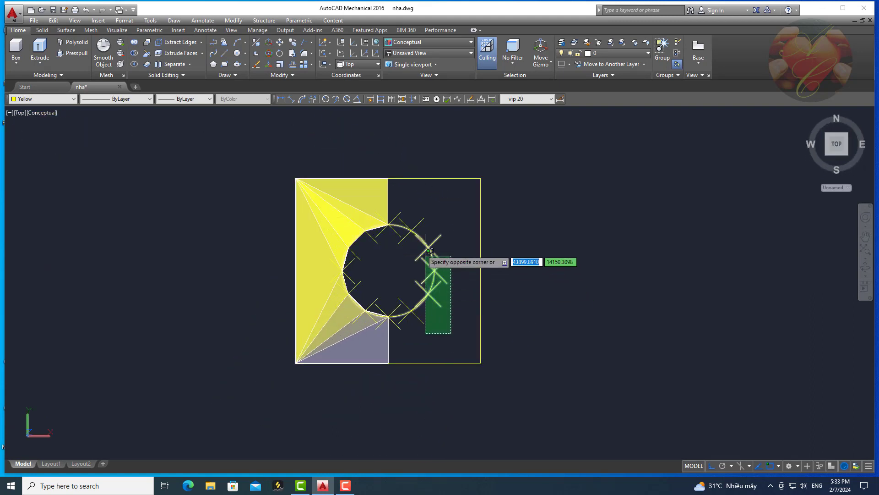
left_click(398, 218)
key("Delete")
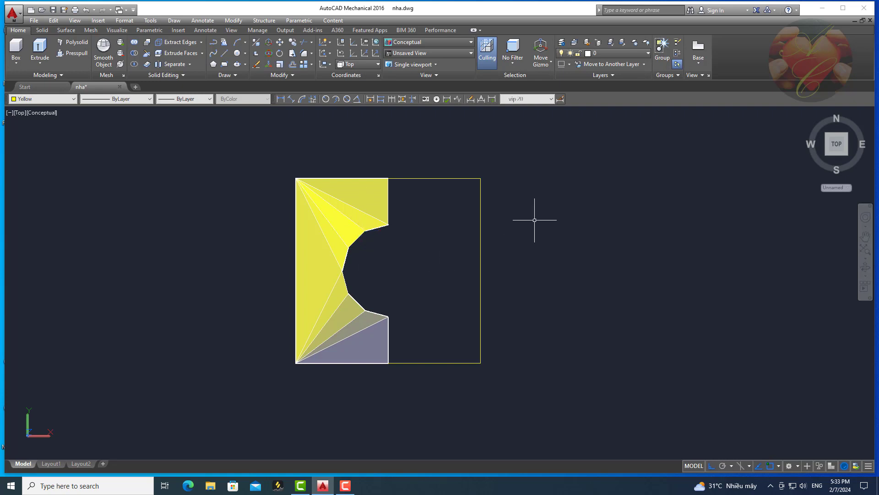
left_click(480, 222)
key("Delete")
scroll(383, 230, "up", 5)
scroll(382, 228, "down", 8)
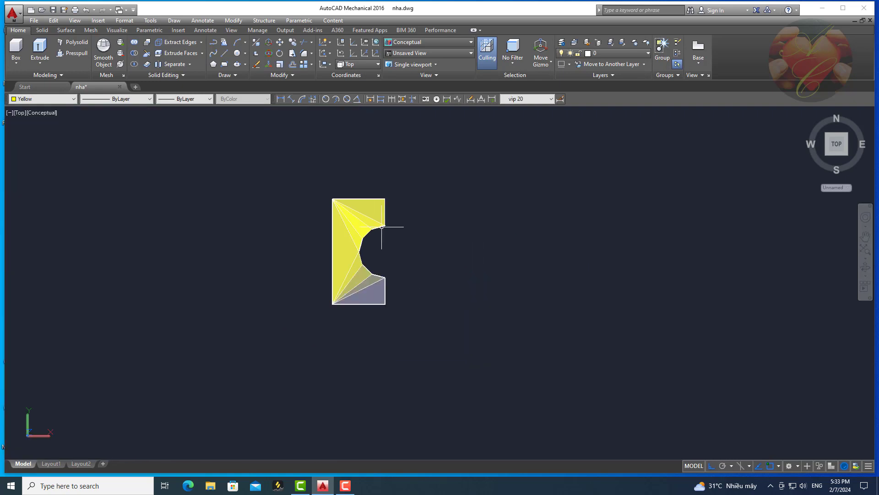
left_click(19, 114)
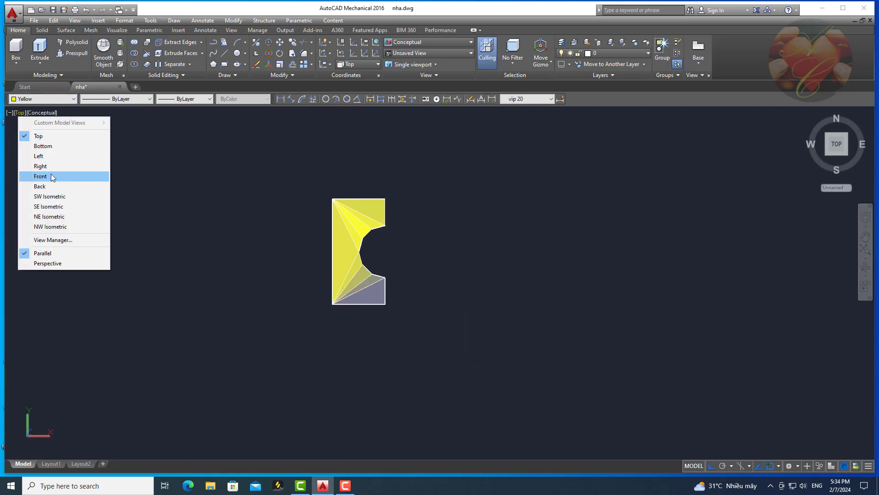
- Switch to SW Isometric and set the 2D Wireframe visual style
left_click(52, 197)
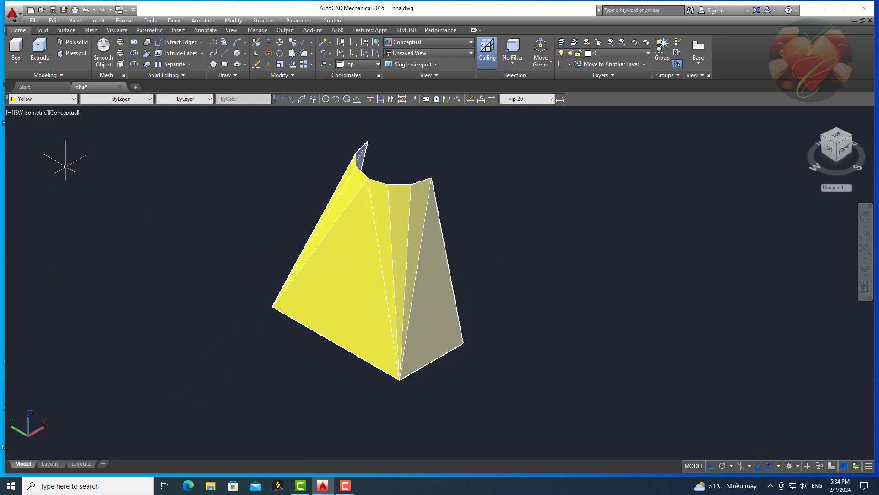
left_click(60, 113)
left_click(69, 121)
- In Top view, draw a rectangle beside the half transition
left_click(37, 112)
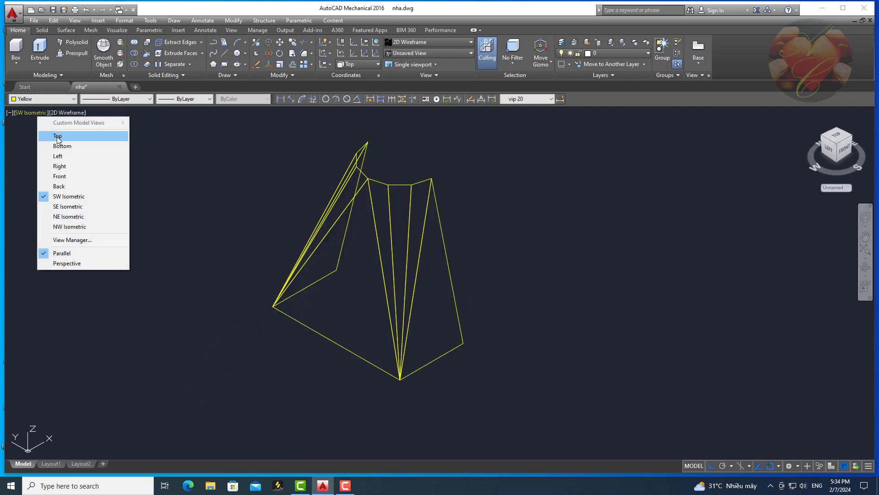
left_click(51, 136)
type("r")
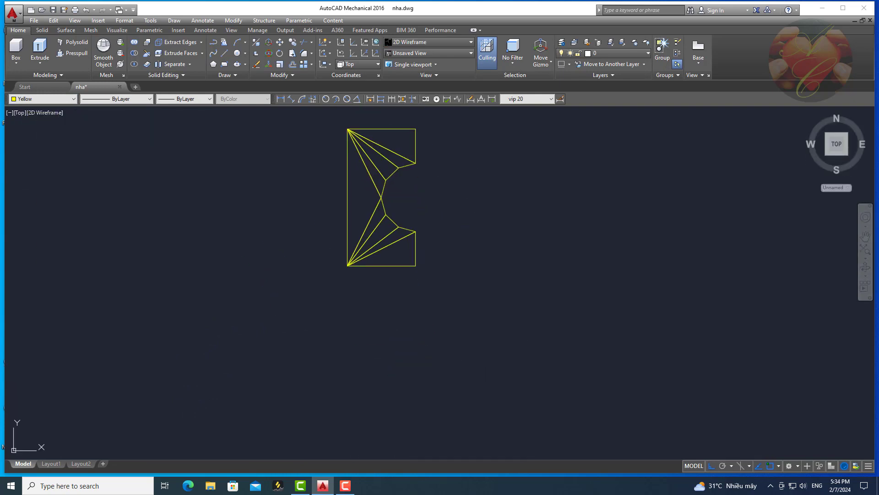
key("Return")
left_click(405, 317)
left_click(568, 421)
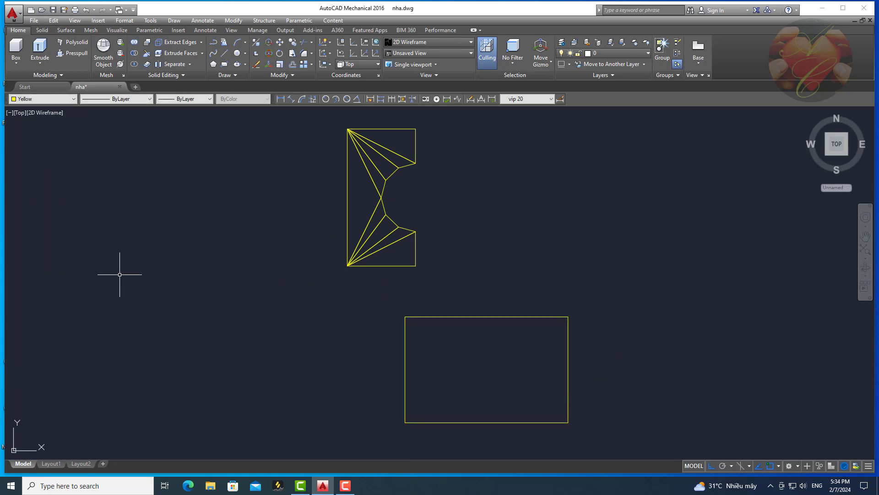
- Return to SW Isometric and recentre the view on the shapes
left_click(19, 114)
left_click(48, 196)
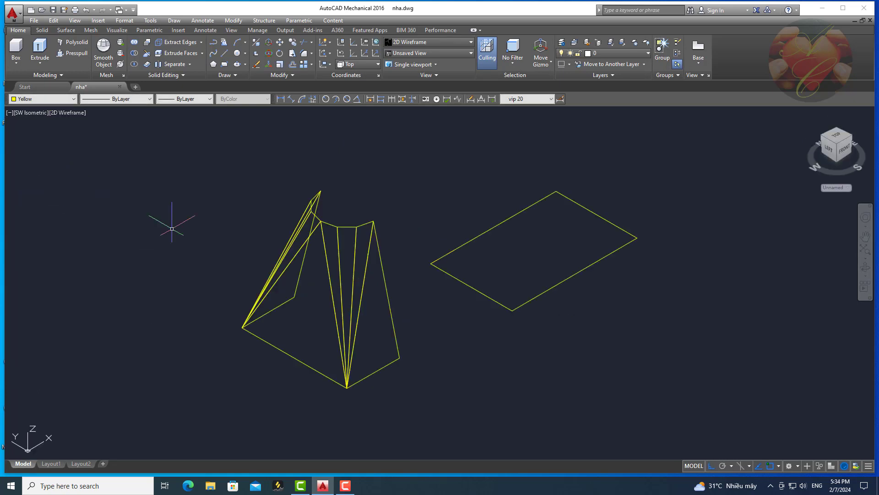
scroll(387, 272, "up", 2)
scroll(388, 272, "down", 2)
middle_click_drag(389, 272, 353, 271)
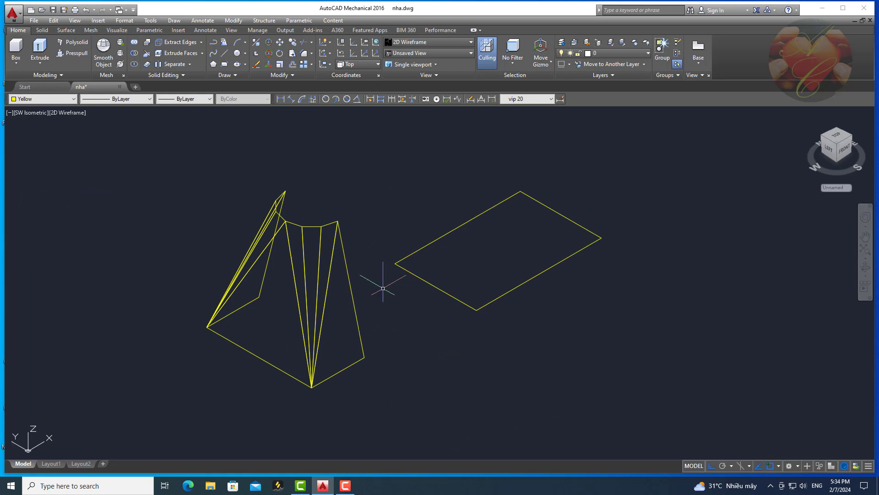
scroll(410, 284, "up", 2)
scroll(410, 285, "down", 2)
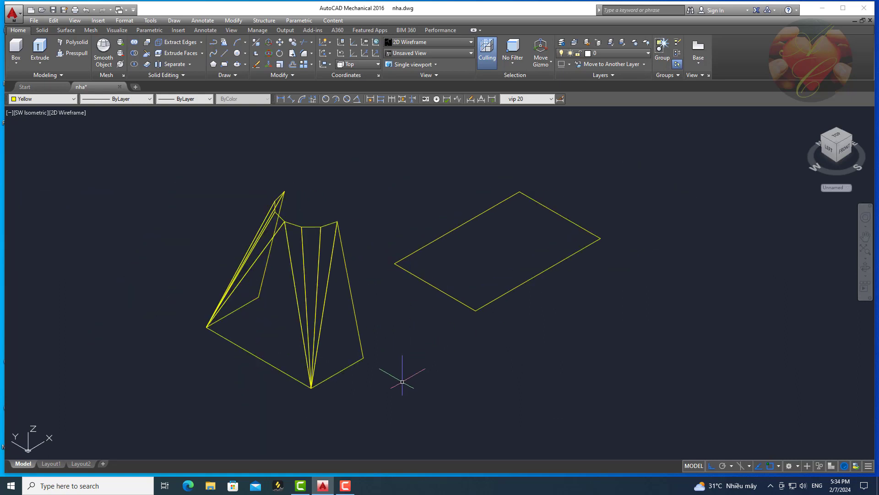
scroll(402, 381, "down", 1)
left_click(393, 400)
- Copy the half transition and place the copy directly above the original
left_click(289, 246)
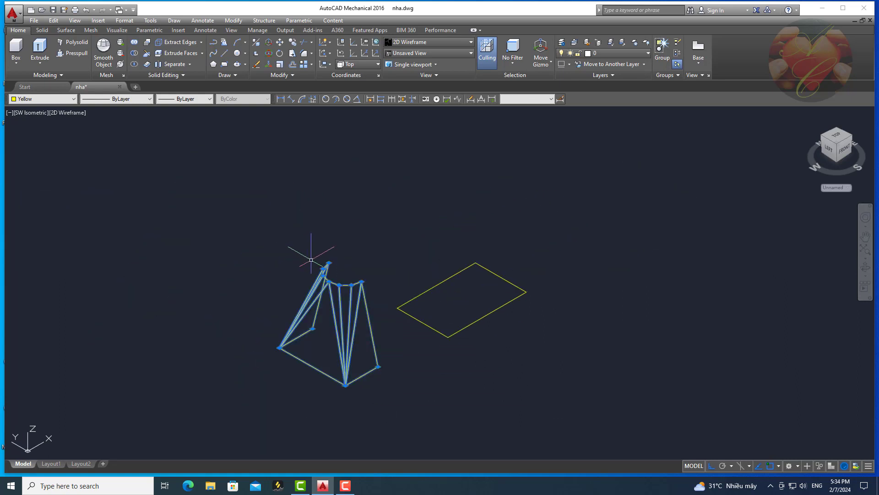
type("co")
key("space")
left_click(312, 328)
scroll(279, 267, "down", 2)
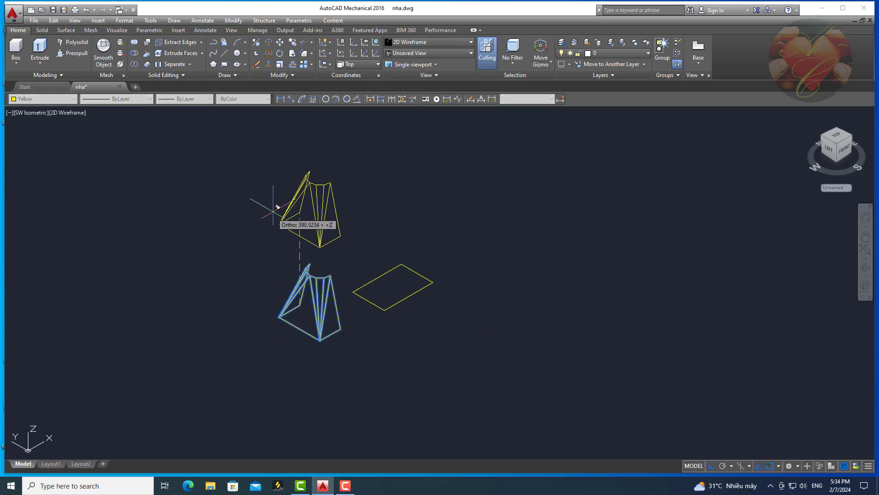
left_click(266, 161)
key("Escape")
scroll(344, 330, "up", 2)
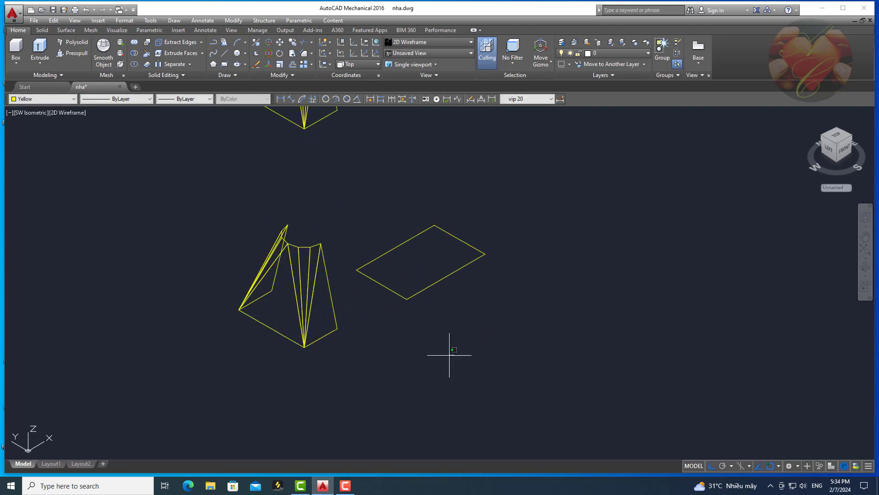
- Move the rectangle to the right of the transition model
left_click(374, 256)
type("m")
key("space")
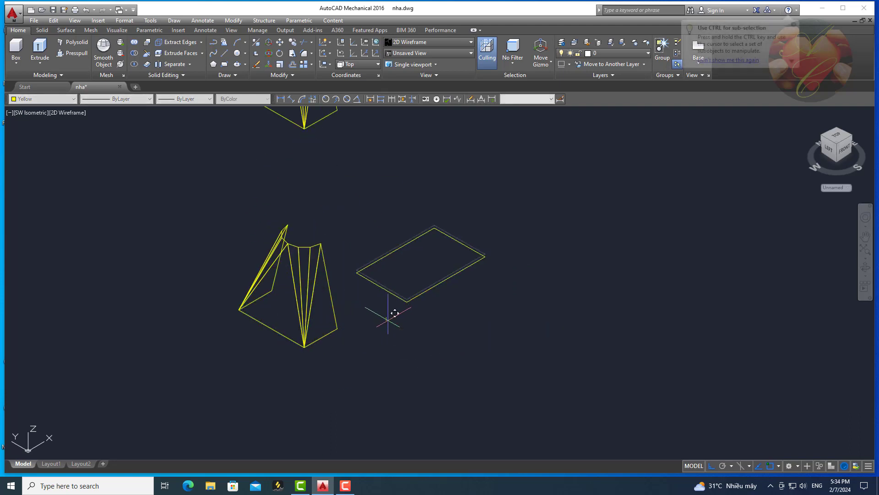
left_click(388, 316)
left_click(429, 372)
scroll(381, 331, "up", 4)
scroll(379, 330, "down", 2)
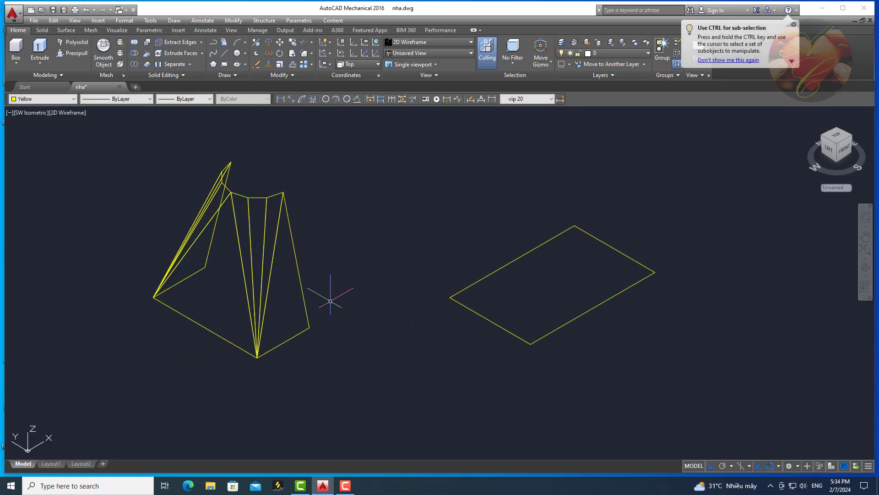
- Preview the model in Conceptual shading, then return to 2D Wireframe
left_click(76, 118)
left_click(101, 146)
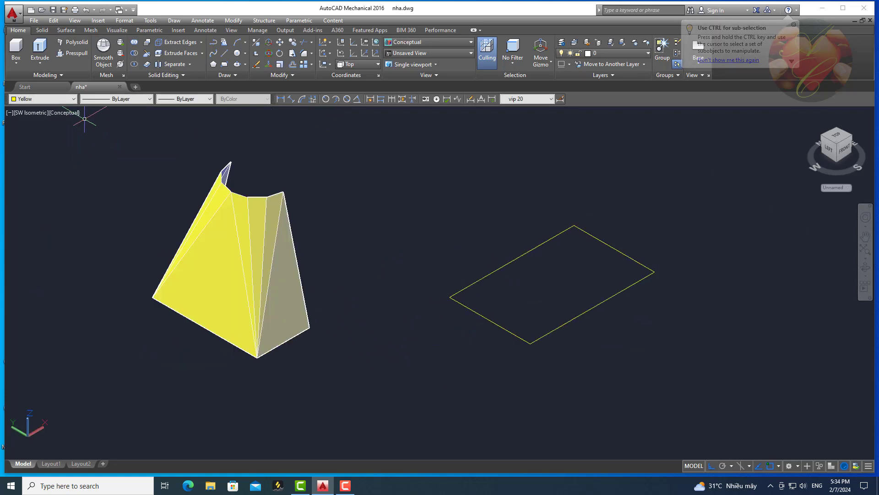
left_click(76, 118)
left_click(103, 135)
- Window-select the right triangular face of the transition
scroll(344, 239, "up", 1)
left_click(344, 240)
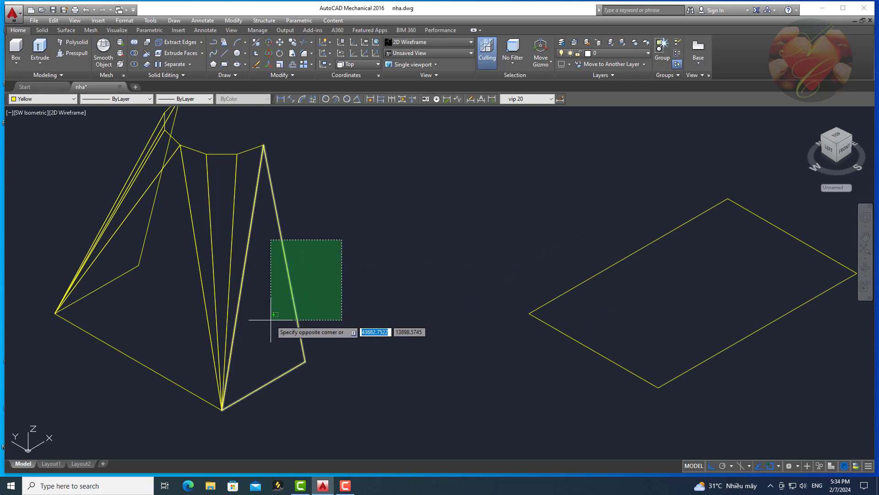
left_click(270, 317)
scroll(320, 302, "down", 1)
- Align the face's top, lower-right and bottom corners to the rectangle's top, right and bottom corners
type("a")
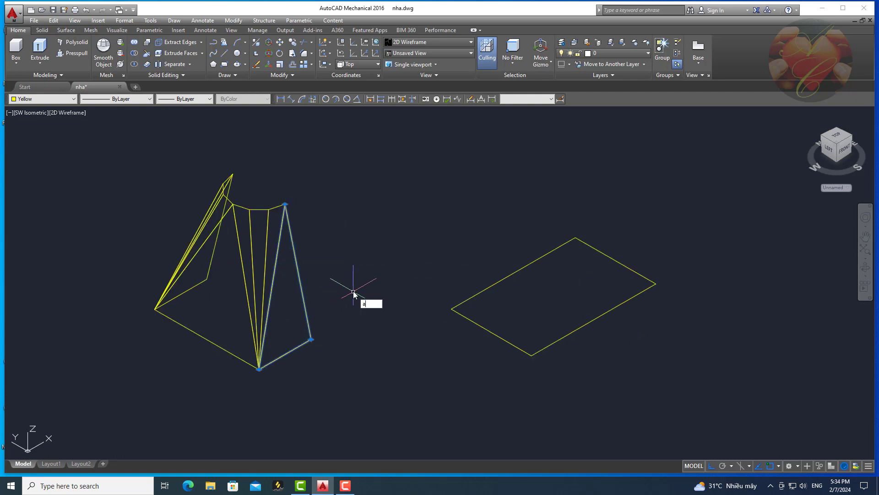
type("l")
key("Return")
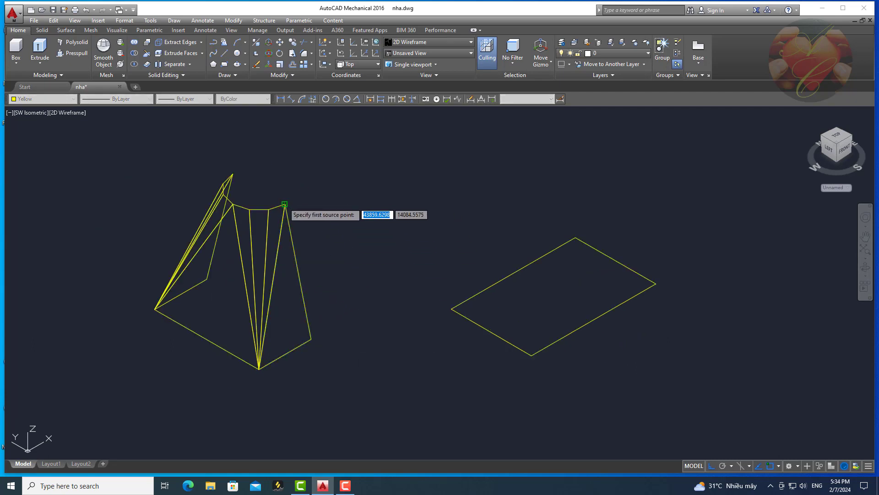
left_click(285, 204)
left_click(576, 238)
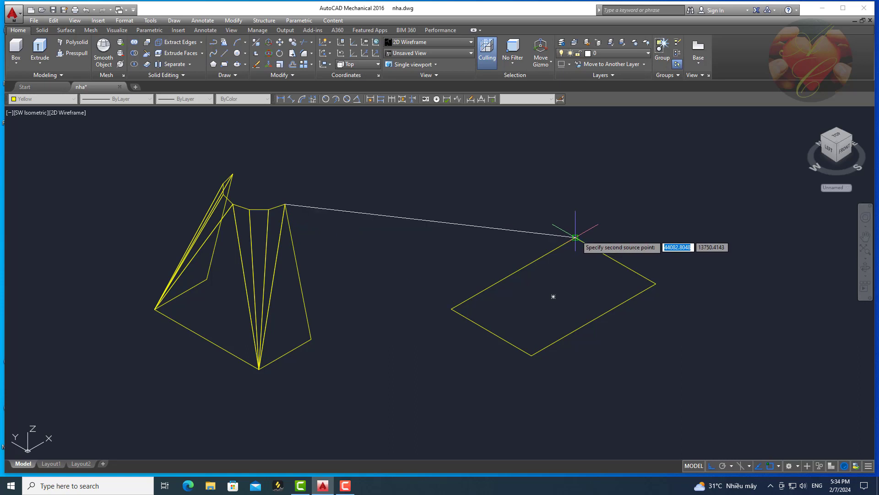
left_click(311, 339)
left_click(656, 283)
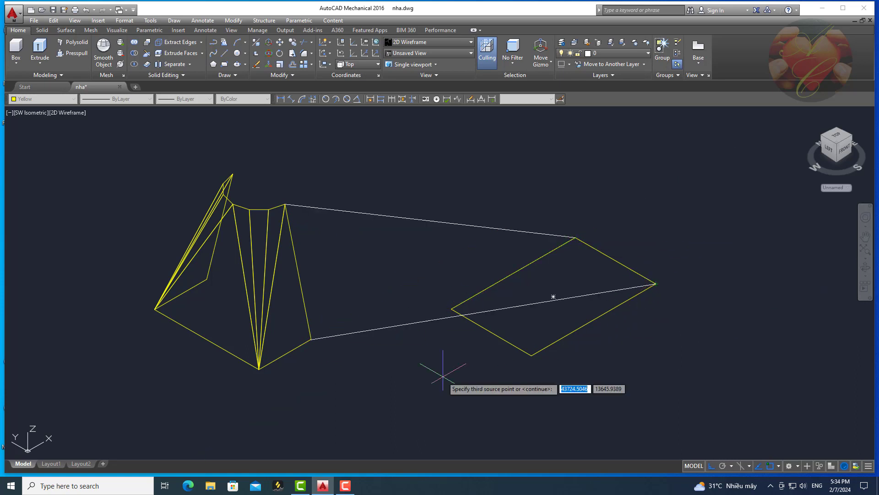
left_click(259, 369)
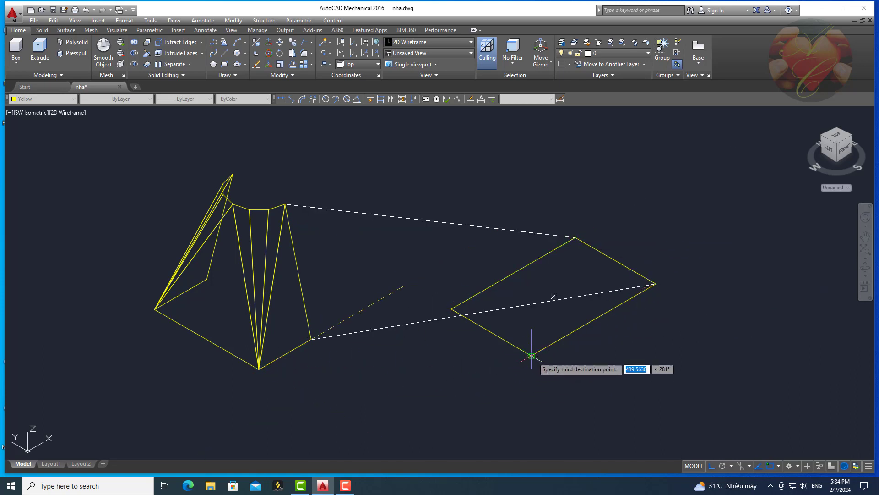
left_click(532, 355)
scroll(643, 298, "up", 2)
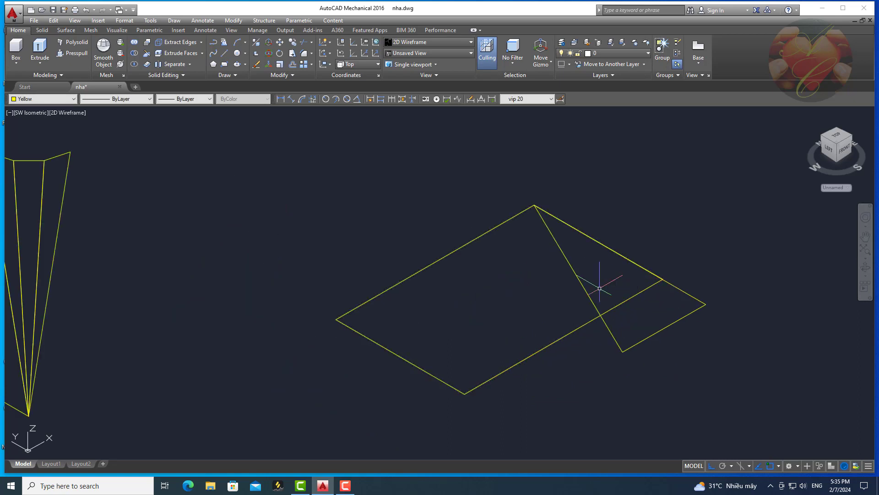
scroll(599, 284, "down", 2)
- Replace the old yellow rectangle with a new, larger rectangle
left_click(515, 357)
left_click(530, 360)
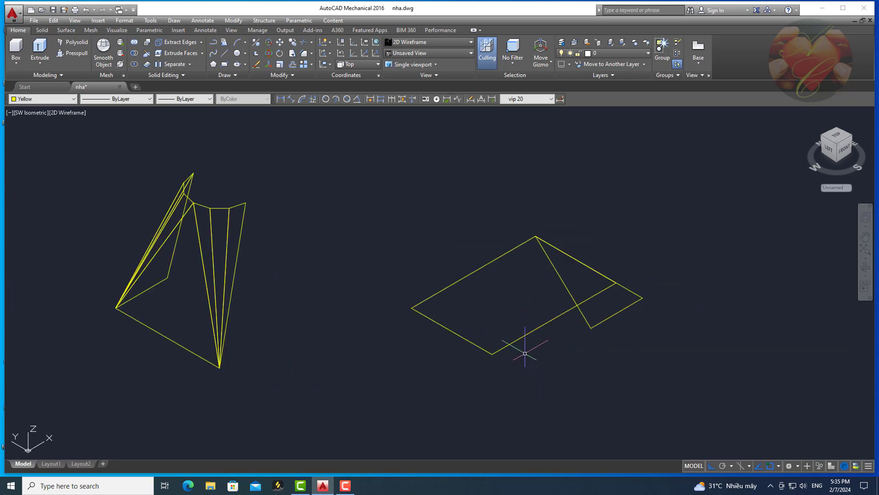
left_click(523, 355)
left_click(464, 319)
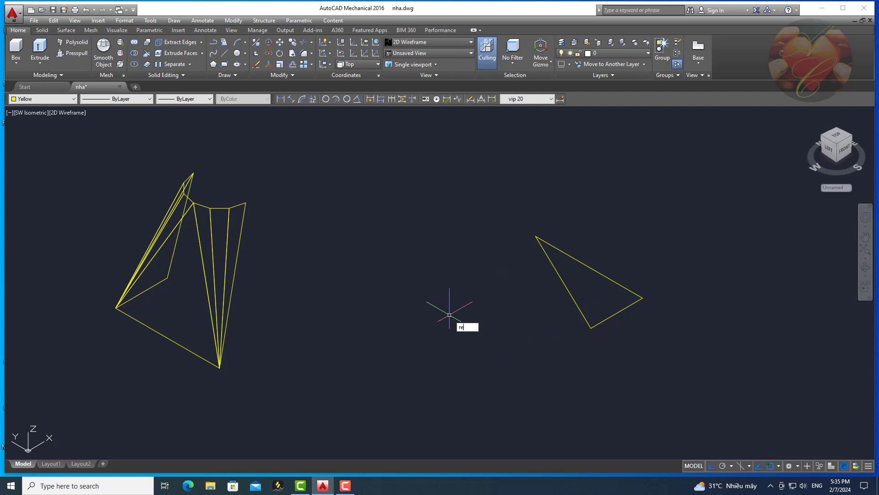
key("Return")
left_click(476, 209)
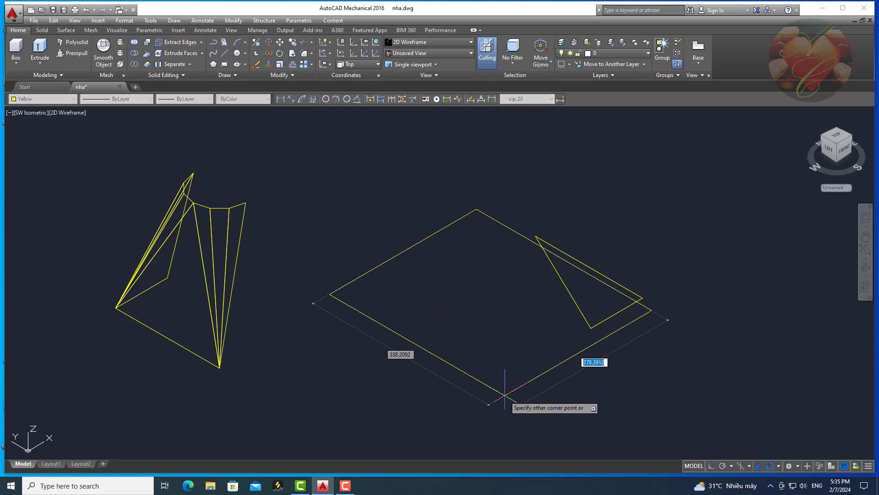
left_click(478, 405)
- Grip-move the new rectangle's right corner onto the flattened triangle's vertex
left_click(645, 307)
scroll(648, 316, "up", 2)
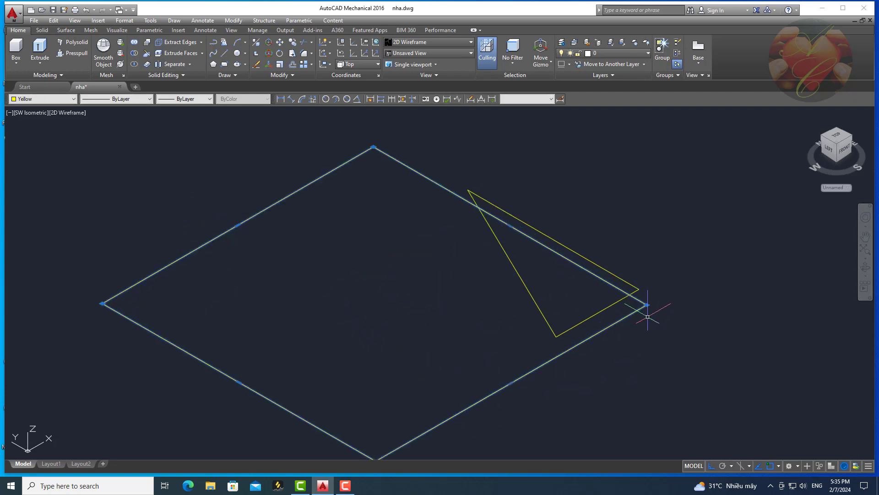
left_click(647, 304)
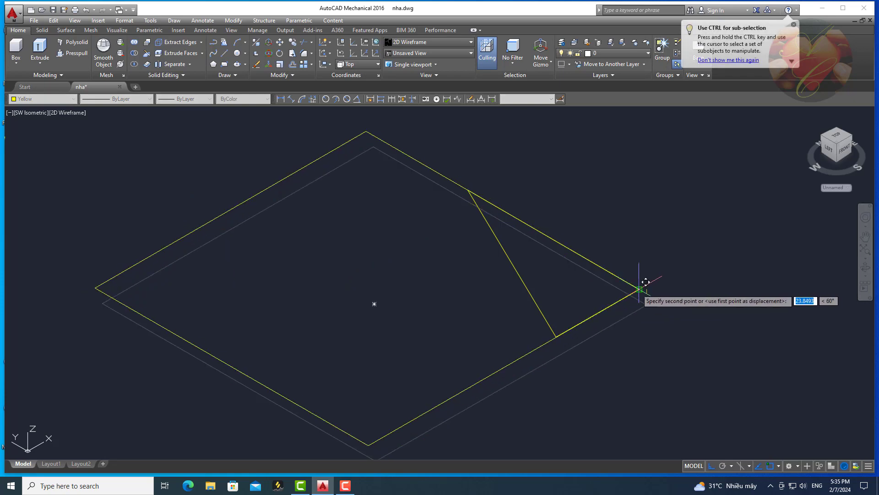
left_click(639, 289)
scroll(412, 348, "down", 2)
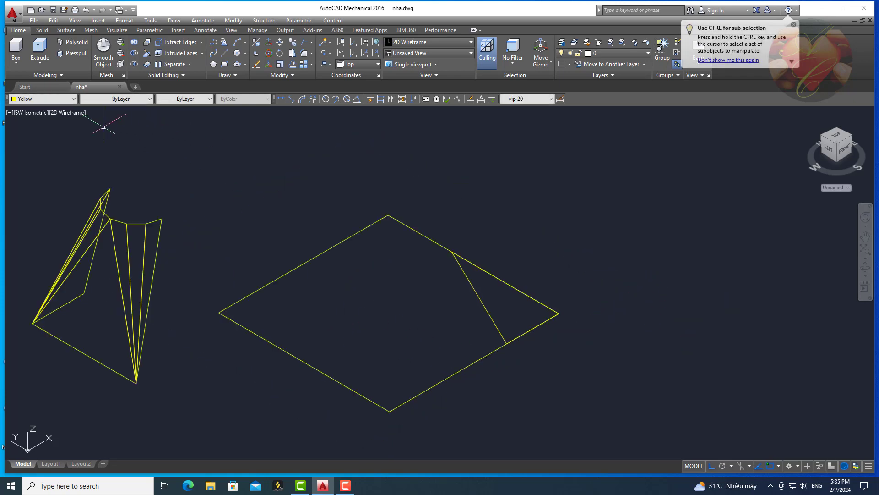
- Switch the viewport to the Conceptual visual style
left_click(73, 112)
left_click(123, 143)
scroll(503, 307, "up", 2)
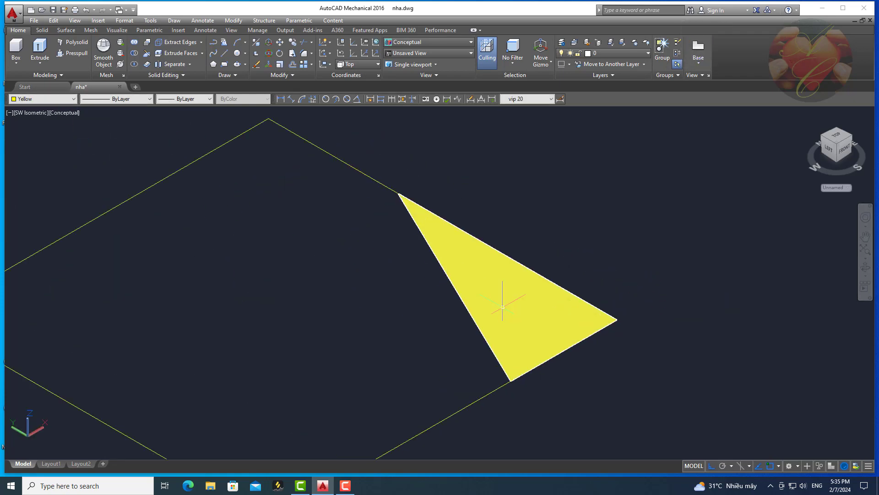
scroll(473, 295, "down", 3)
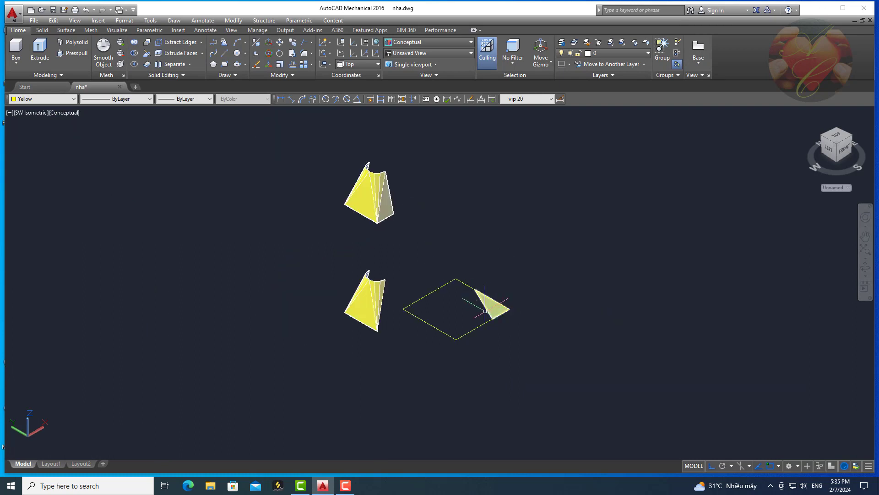
- Switch the viewport back to 2D Wireframe
scroll(482, 311, "up", 1)
left_click(56, 113)
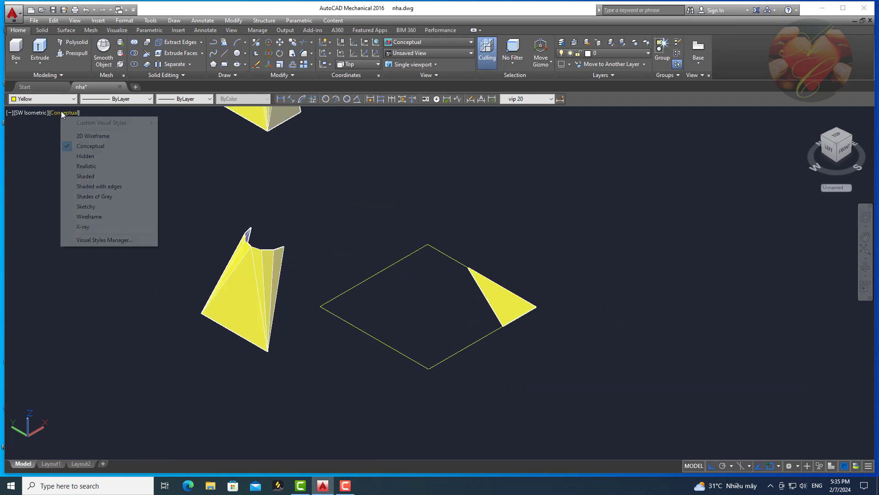
left_click(87, 133)
scroll(298, 271, "up", 2)
scroll(298, 270, "up", 2)
- Align the next triangular face so its corners meet the first triangle's edge on the rectangle
left_click(271, 230)
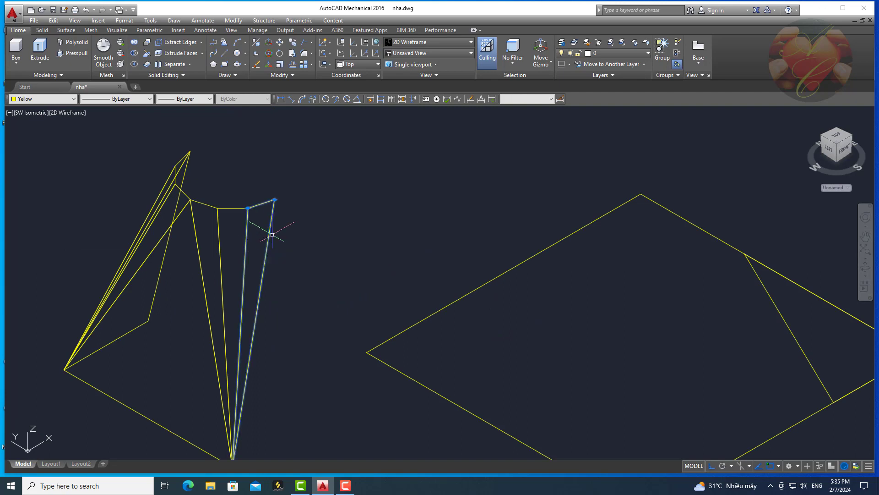
scroll(312, 231, "down", 2)
type("l")
key("Return")
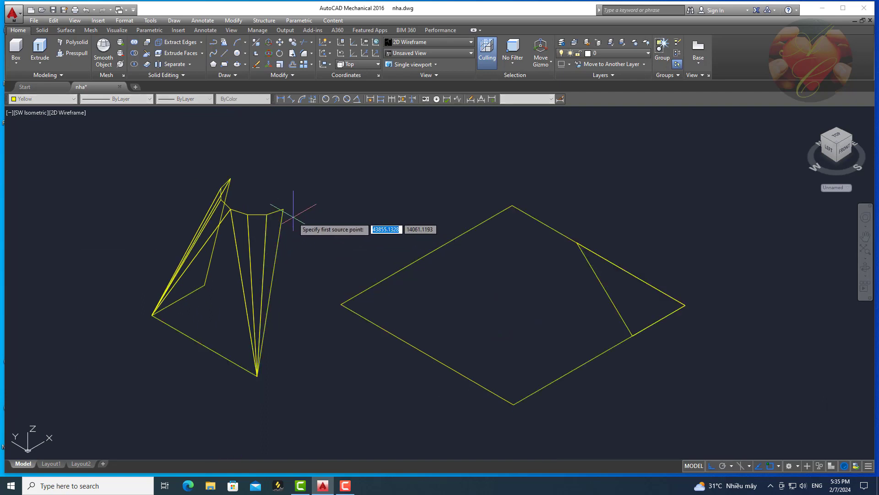
left_click(284, 209)
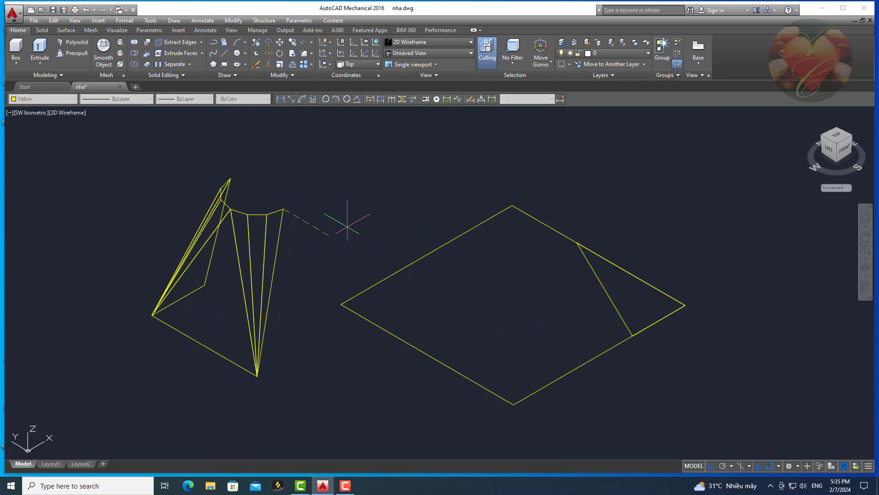
left_click(577, 243)
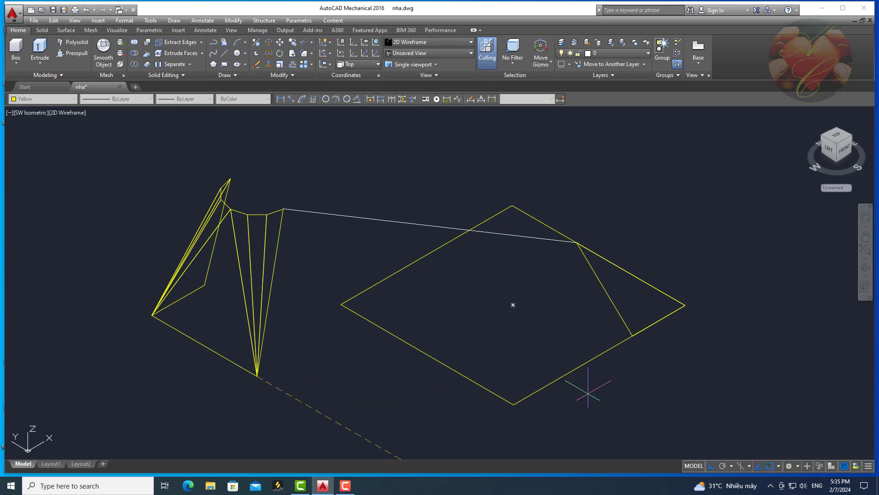
left_click(267, 215)
left_click(340, 303)
key("Return")
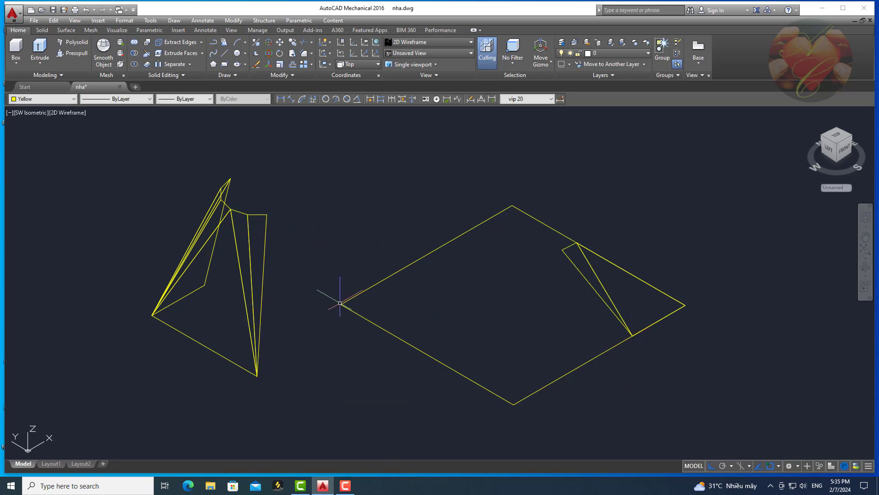
scroll(589, 267, "up", 6)
- Briefly show Conceptual shading, then return to 2D Wireframe
scroll(573, 265, "down", 2)
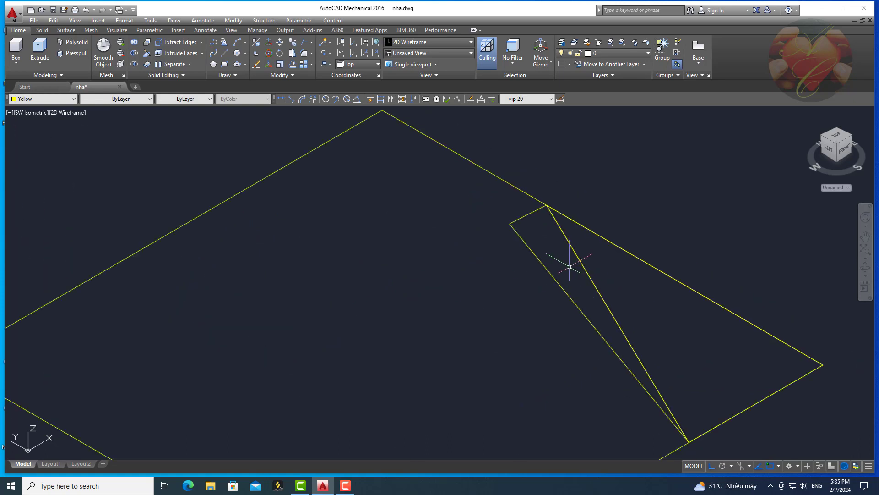
left_click(57, 115)
left_click(79, 148)
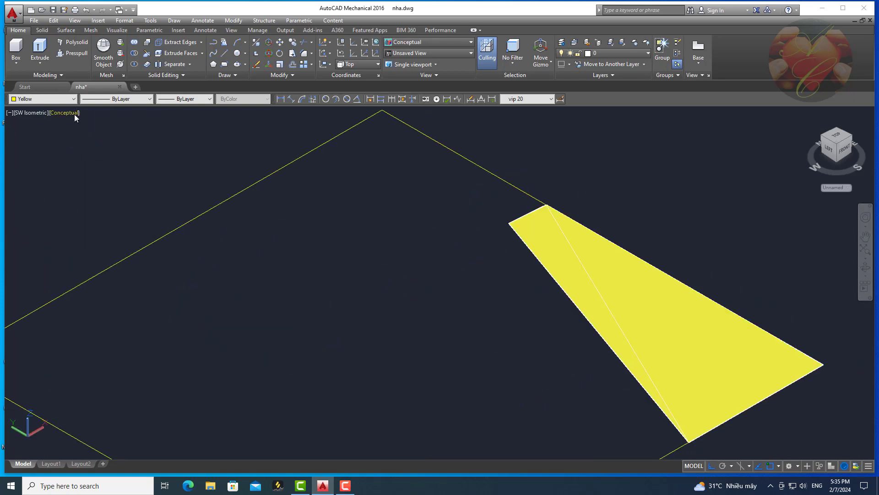
left_click(74, 114)
left_click(97, 138)
scroll(418, 235, "down", 5)
- Align another triangular face onto the previous face's corners on the rectangle
middle_click_drag(192, 285, 242, 264)
left_click(222, 222)
type("A")
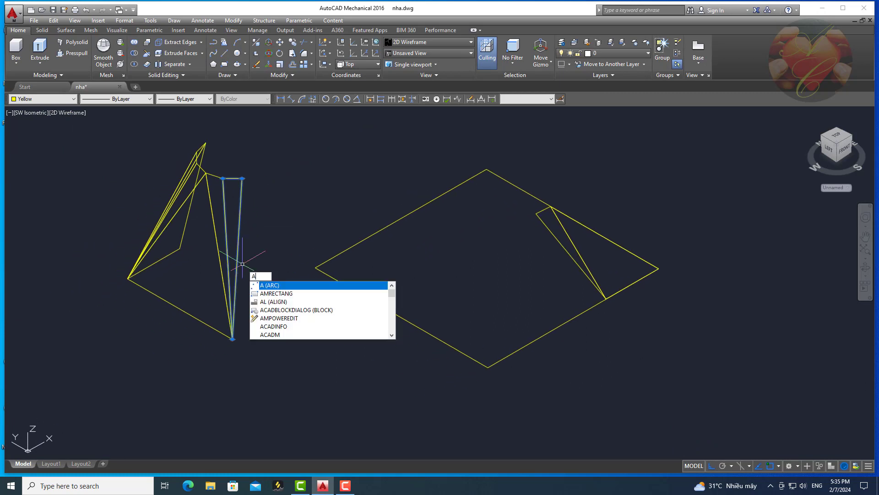
type("L")
key("Return")
left_click(241, 178)
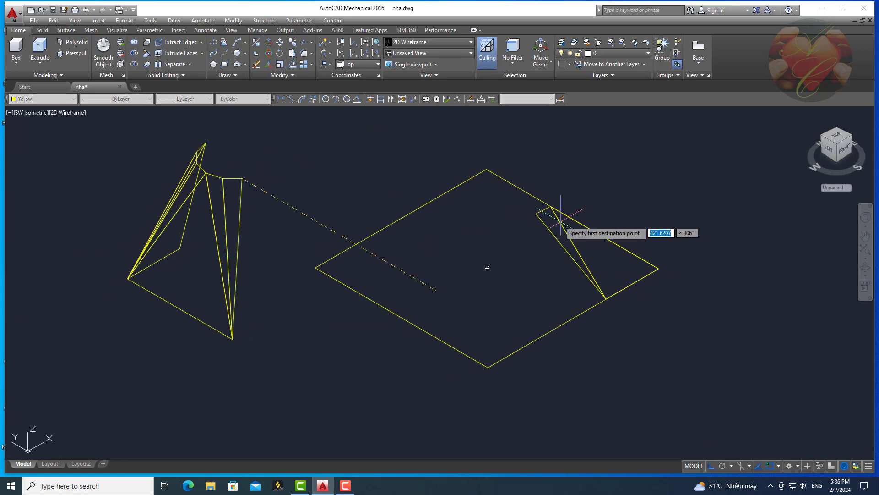
left_click(536, 213)
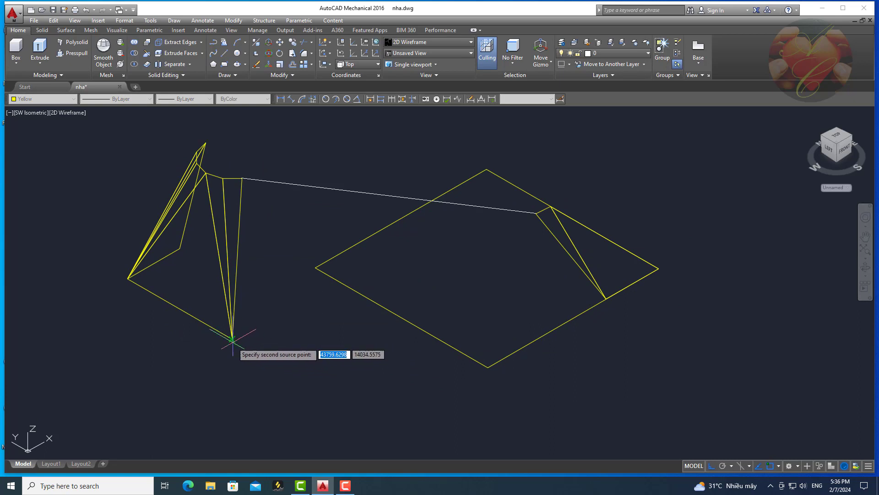
left_click(232, 339)
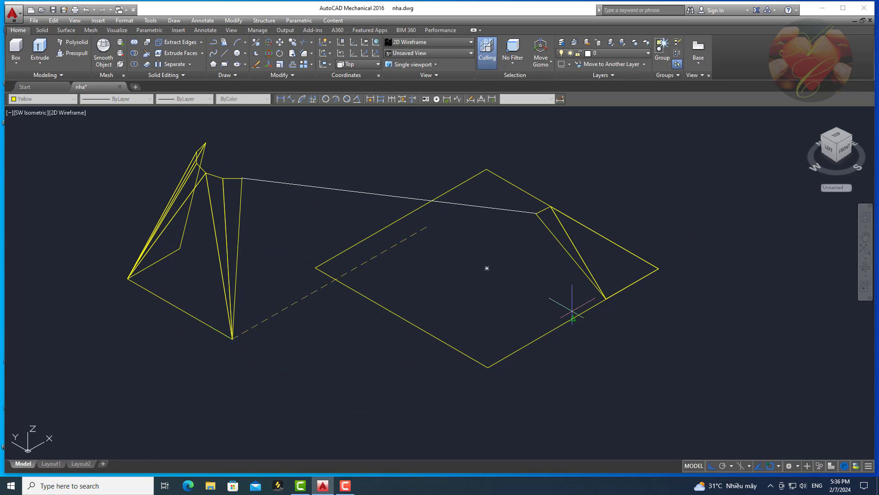
left_click(606, 299)
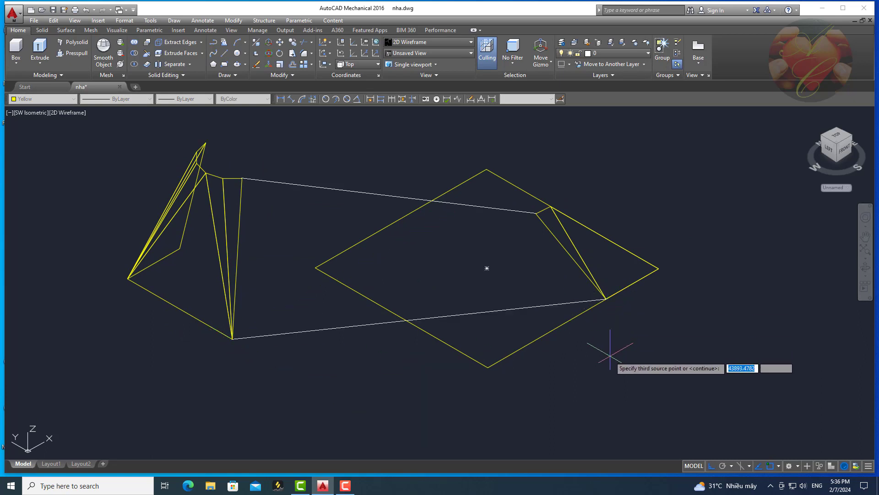
left_click(223, 178)
left_click(316, 267)
key("Return")
- Window-select the narrow triangular piece and match its apex to the plate's corresponding corner
scroll(530, 219, "up", 5)
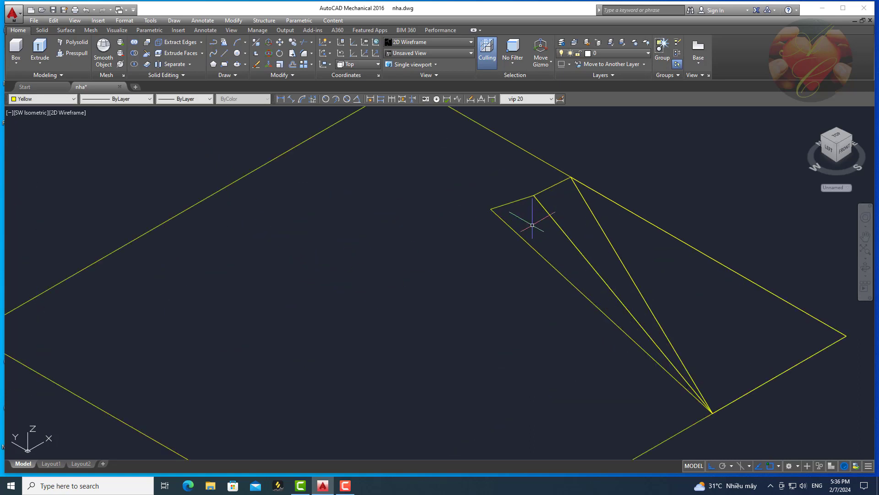
scroll(530, 220, "down", 5)
scroll(338, 208, "up", 4)
left_click(345, 171)
left_click(304, 191)
key("Return")
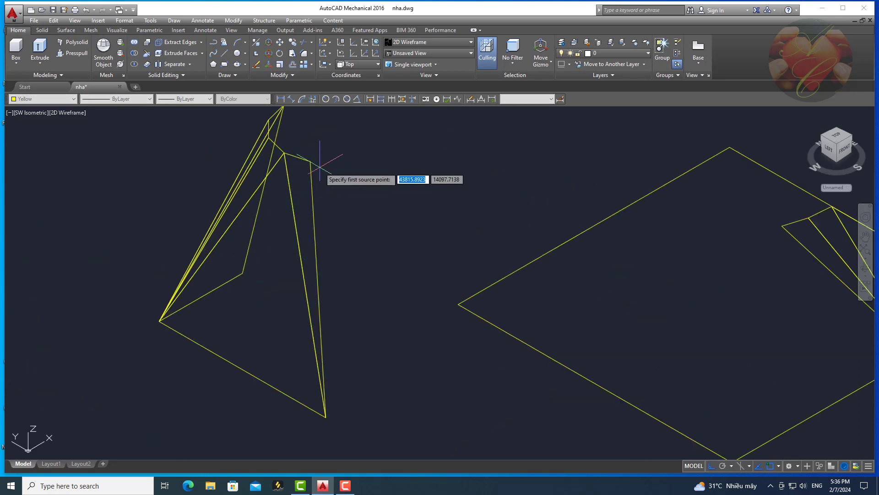
left_click(311, 161)
left_click(300, 161)
scroll(302, 162, "down", 2)
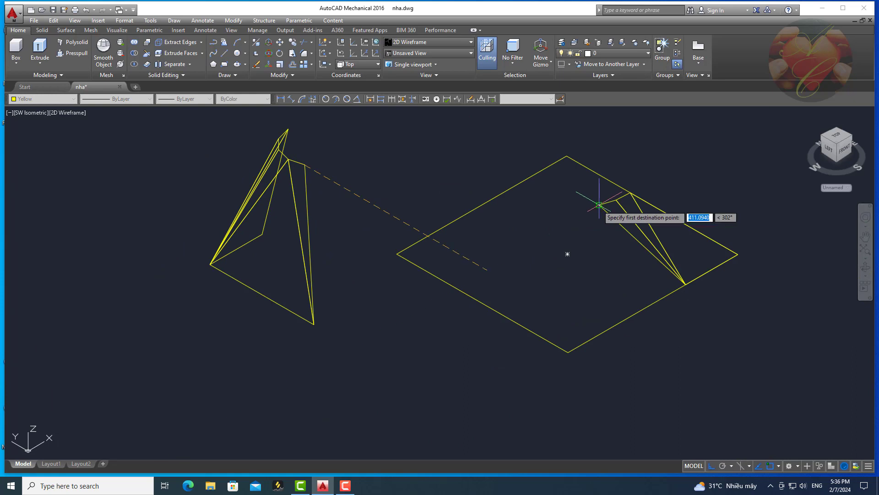
left_click(566, 157)
- Match the narrow piece's remaining vertices to the plate corners, laying it flat
scroll(315, 324, "up", 4)
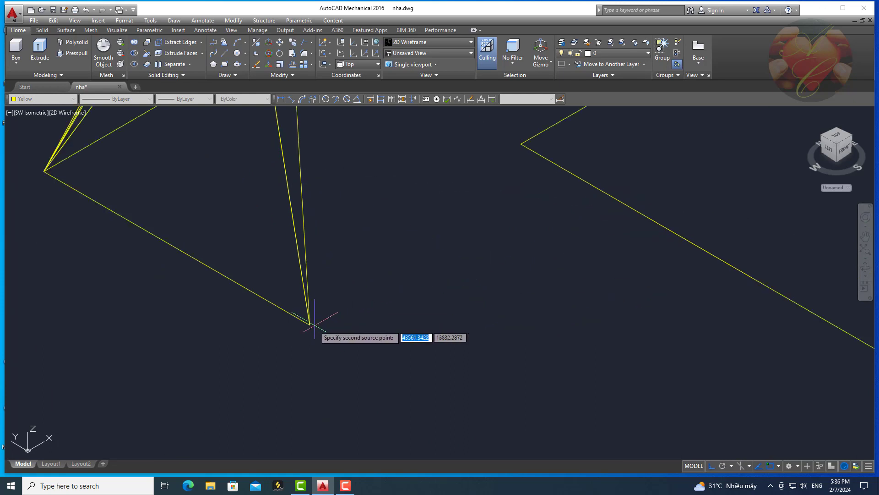
scroll(315, 325, "up", 2)
scroll(305, 326, "down", 3)
scroll(554, 300, "up", 3)
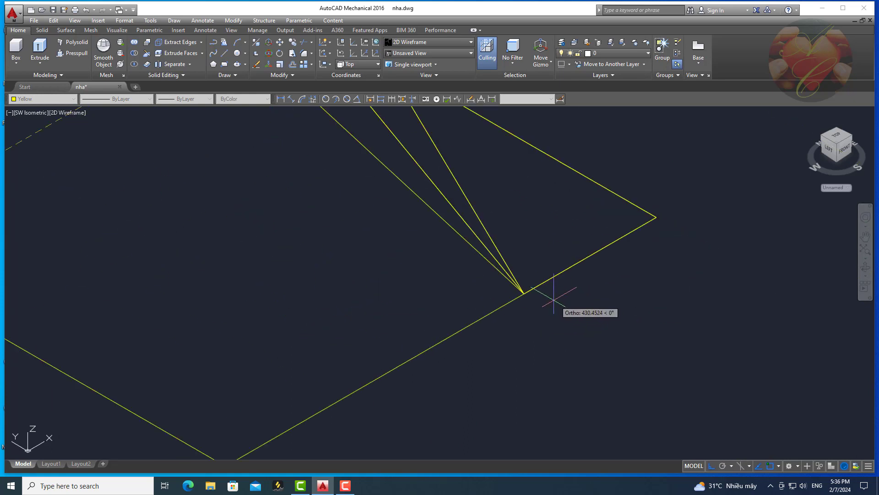
left_click(524, 293)
scroll(518, 297, "down", 4)
scroll(346, 229, "up", 5)
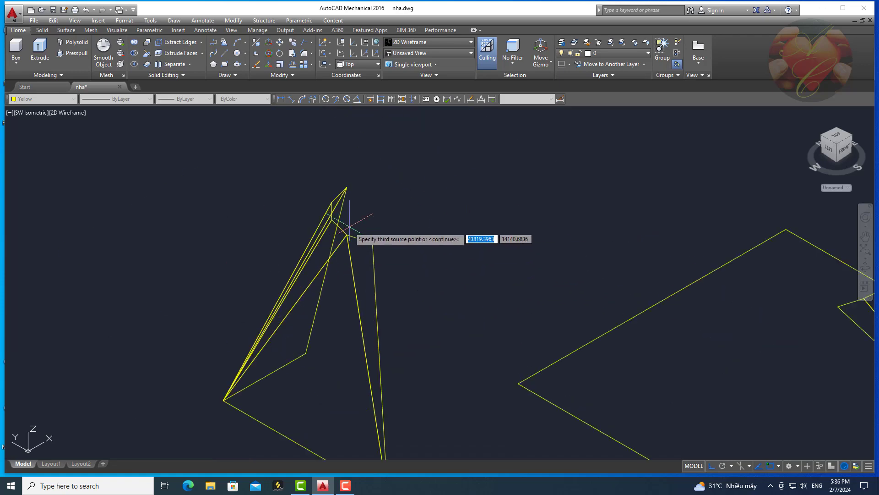
left_click(346, 235)
scroll(330, 233, "down", 4)
scroll(540, 252, "up", 4)
scroll(290, 259, "down", 3)
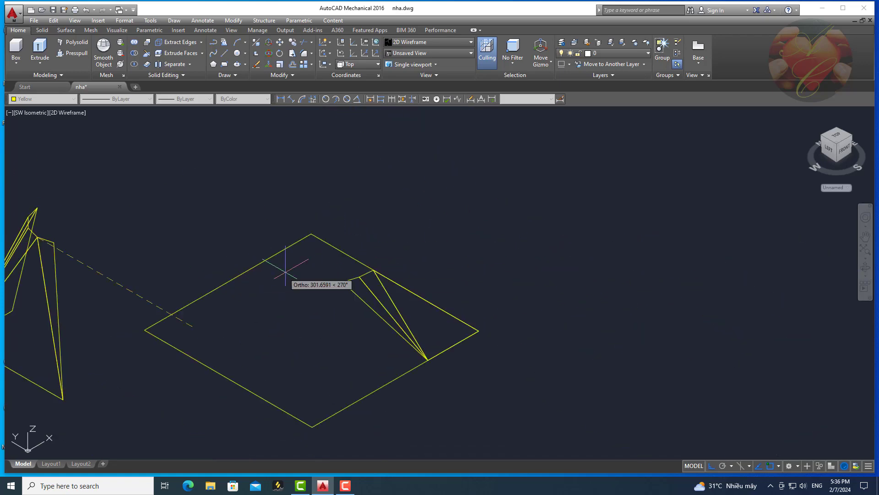
left_click(153, 316)
scroll(343, 275, "up", 4)
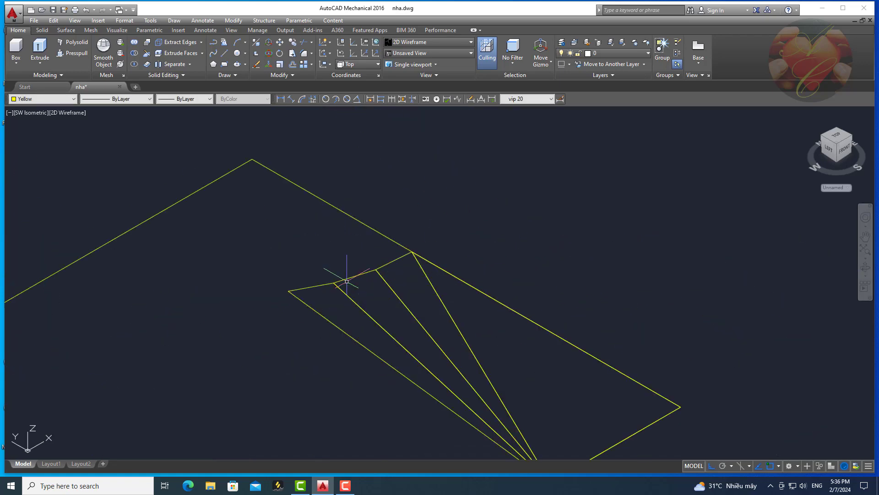
scroll(315, 296, "down", 6)
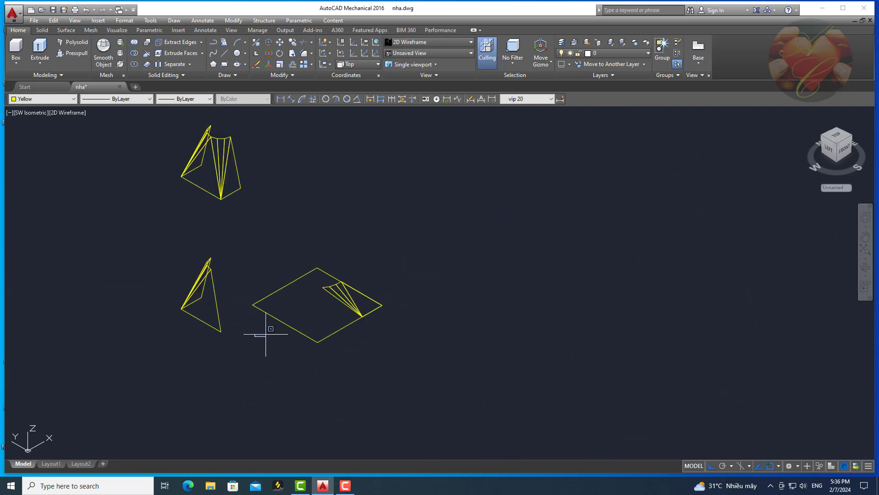
scroll(289, 274, "up", 5)
- Window-select the large triangle and align its top corner to the plate corner
left_click(333, 245)
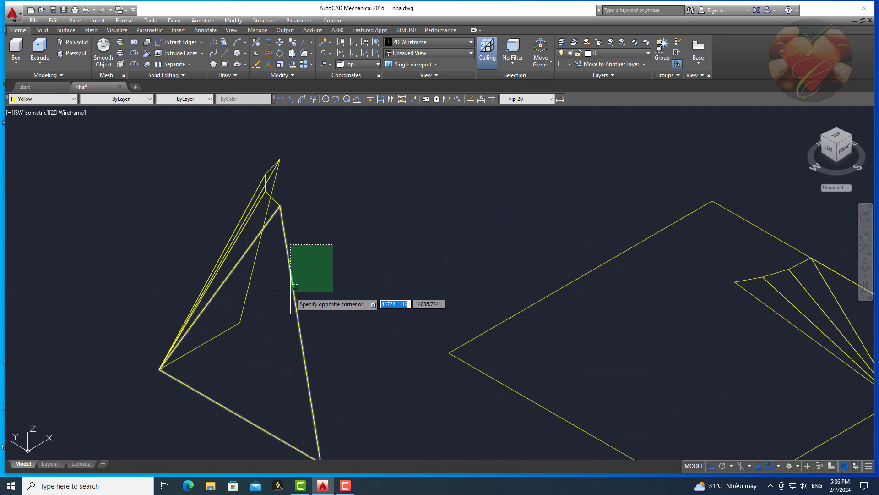
left_click(291, 292)
scroll(316, 200, "down", 2)
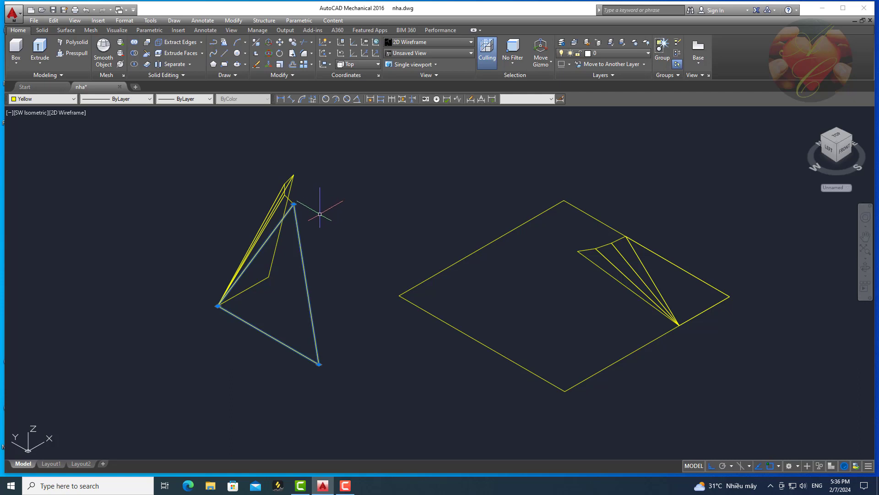
type("al")
key("Return")
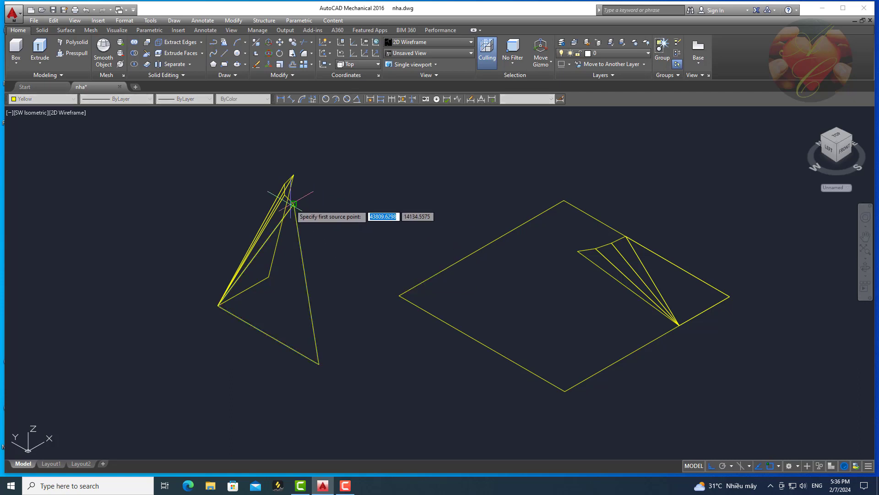
left_click(578, 252)
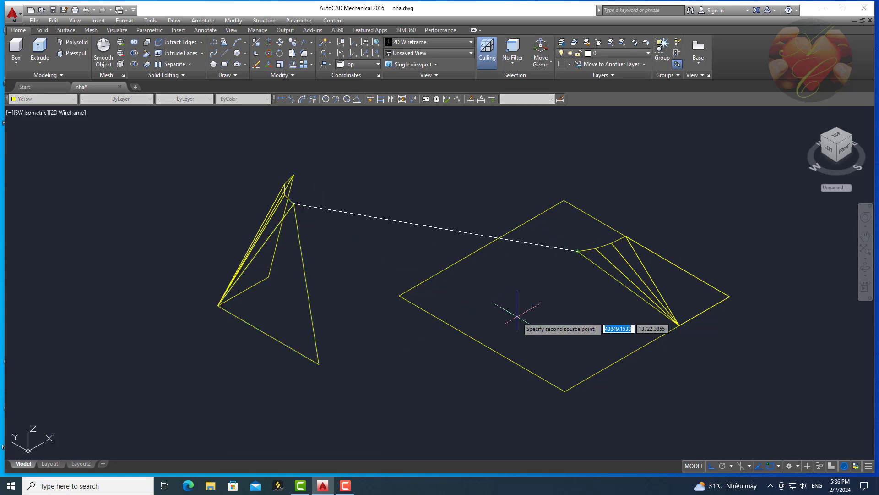
- Match the large triangle's lower and third corners to the fan's points on the plate
left_click(319, 365)
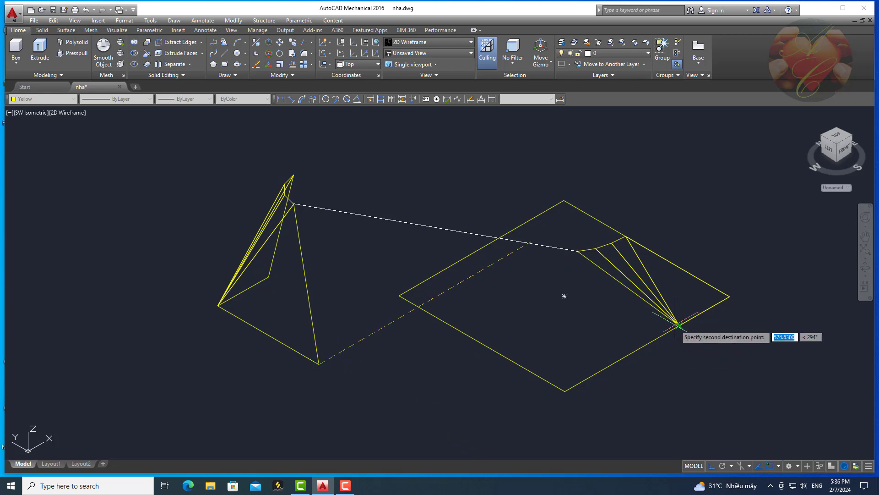
scroll(676, 324, "up", 4)
left_click(677, 324)
scroll(677, 324, "down", 4)
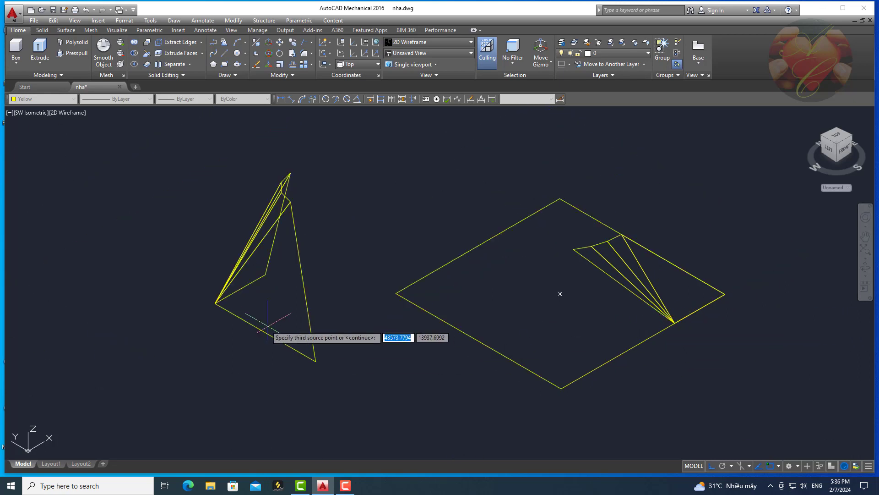
scroll(233, 312, "up", 2)
left_click(215, 302)
scroll(214, 303, "down", 4)
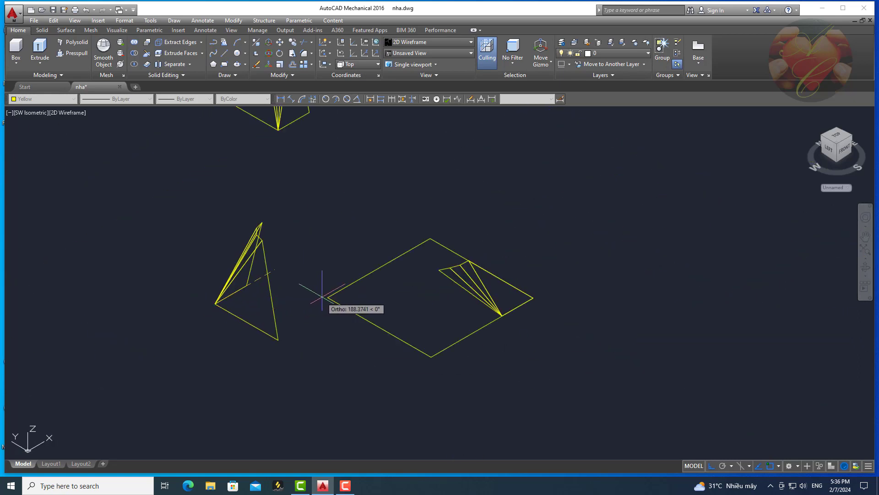
left_click(328, 297)
key("Return")
scroll(414, 289, "up", 2)
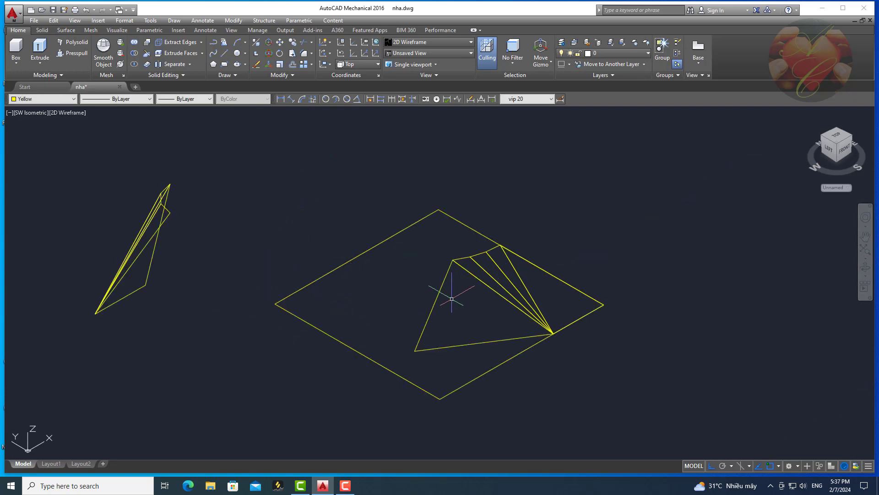
scroll(450, 289, "down", 2)
scroll(311, 277, "up", 1)
scroll(304, 275, "up", 2)
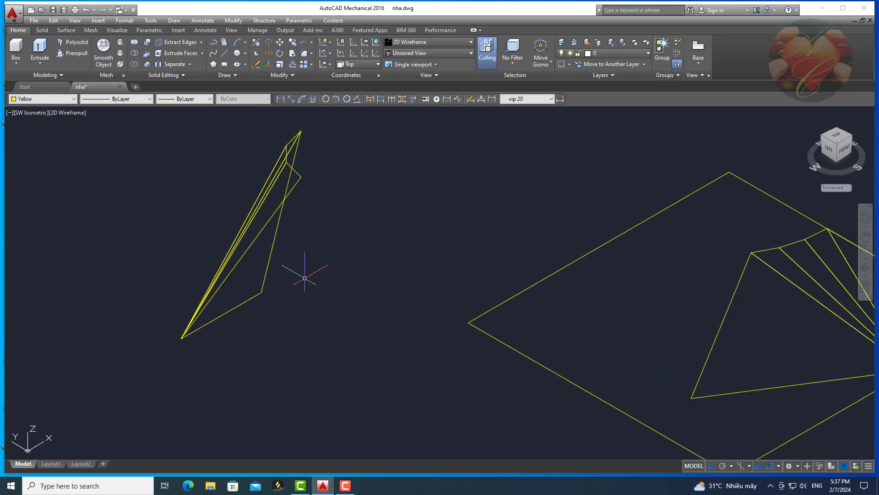
scroll(304, 275, "down", 2)
- Orbit to a side view and align the fourth triangle onto the fan's left tip and lower plate vertex
left_click(861, 269)
mouse_move(707, 289)
left_mouse_down()
mouse_move(440, 308)
mouse_move(481, 303)
left_mouse_up()
middle_click_drag(358, 314, 365, 281)
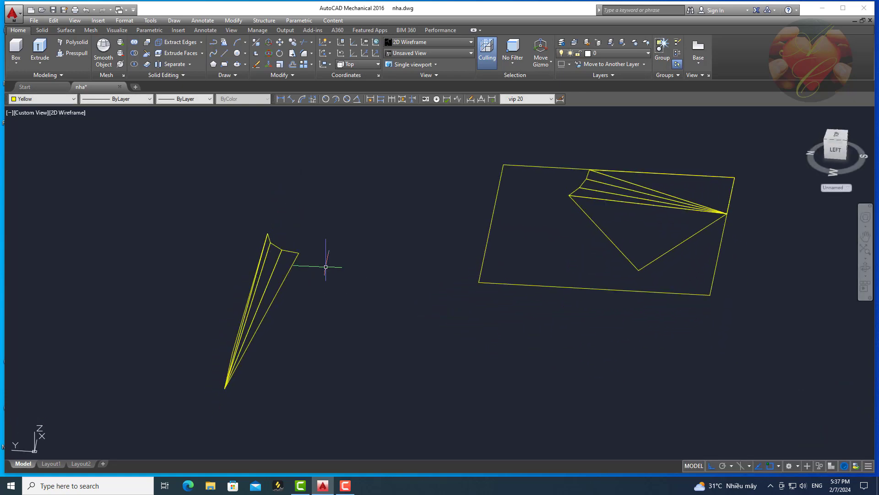
type("l")
key("Return")
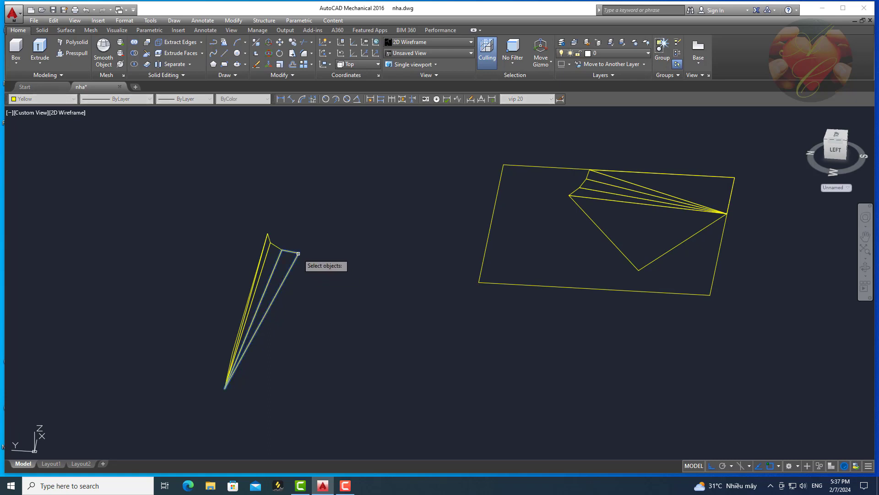
left_click(299, 253)
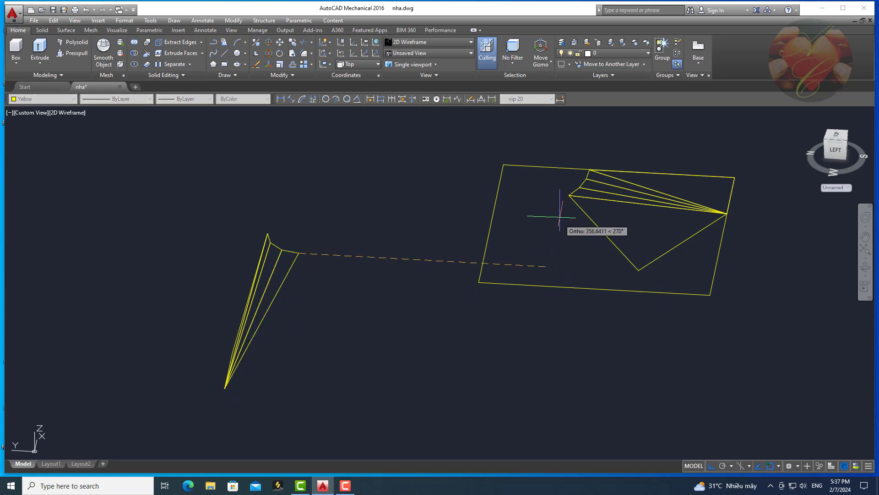
left_click(569, 196)
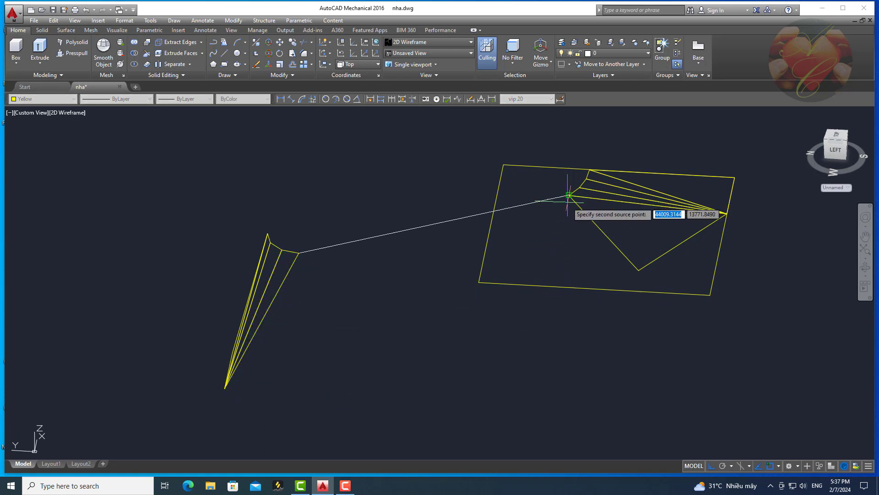
left_click(226, 389)
left_click(639, 270)
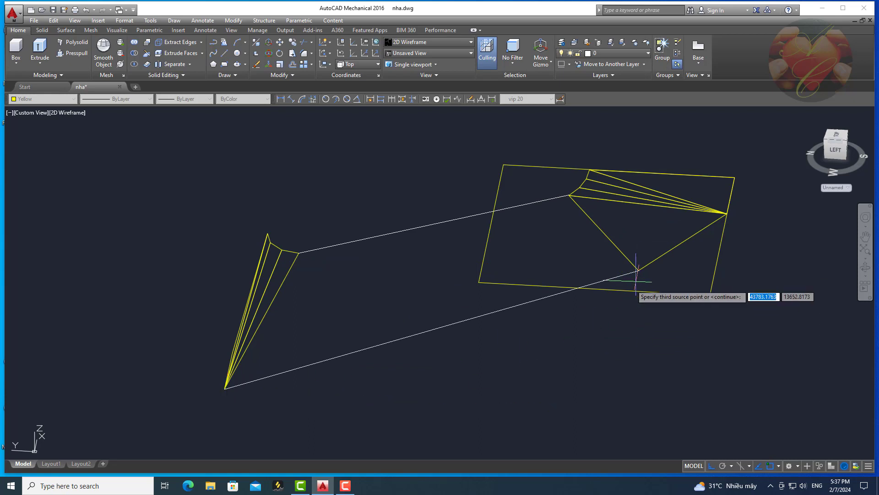
key("Return")
key("Return")
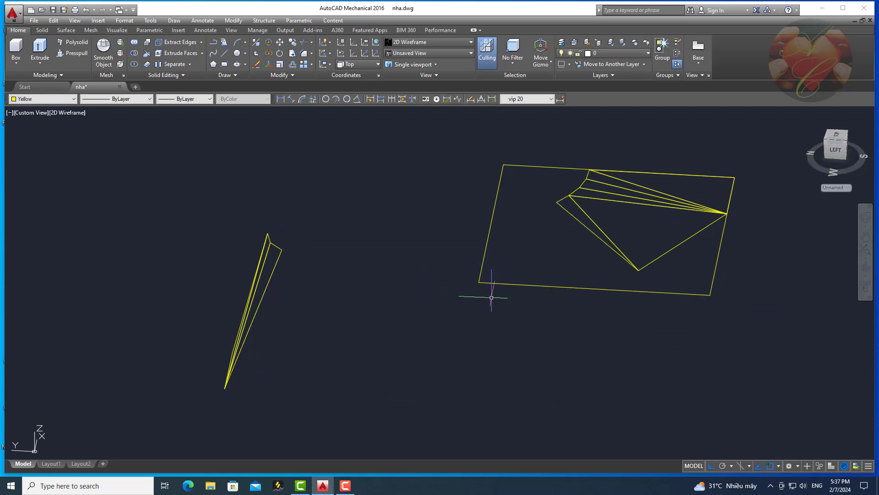
scroll(287, 263, "up", 2)
key("Return")
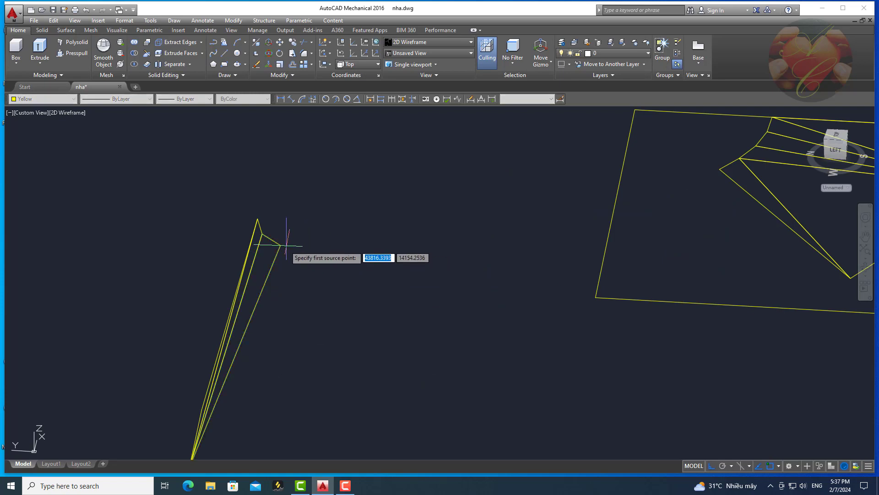
- Lay the fifth triangle flat by matching its three corners to the plate pattern
left_click(280, 245)
scroll(293, 279, "down", 2)
left_click(558, 208)
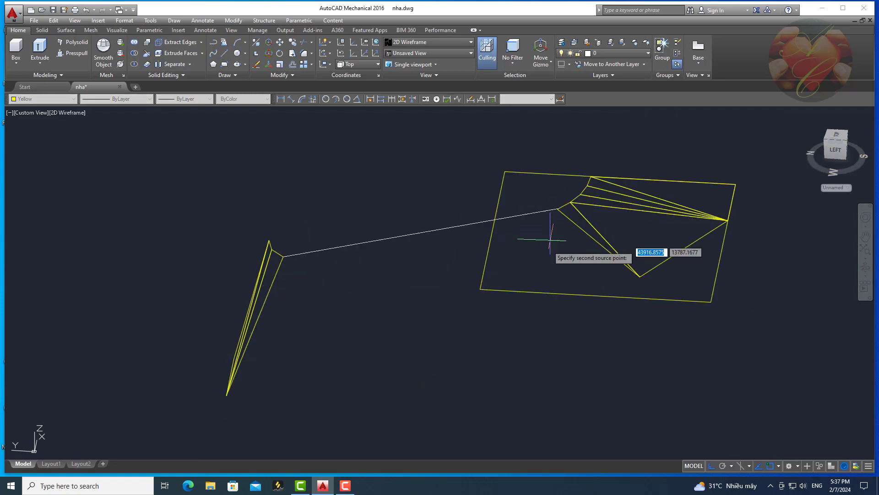
left_click(227, 395)
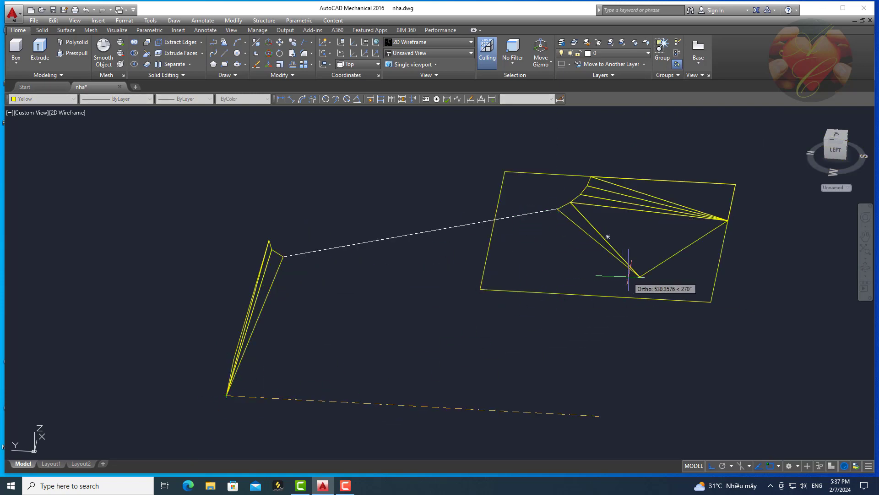
left_click(640, 276)
left_click(272, 250)
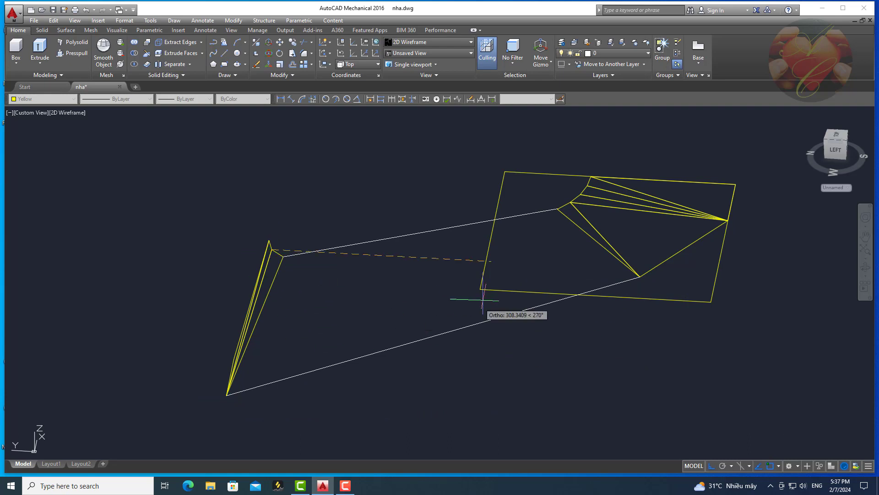
left_click(479, 289)
key("Return")
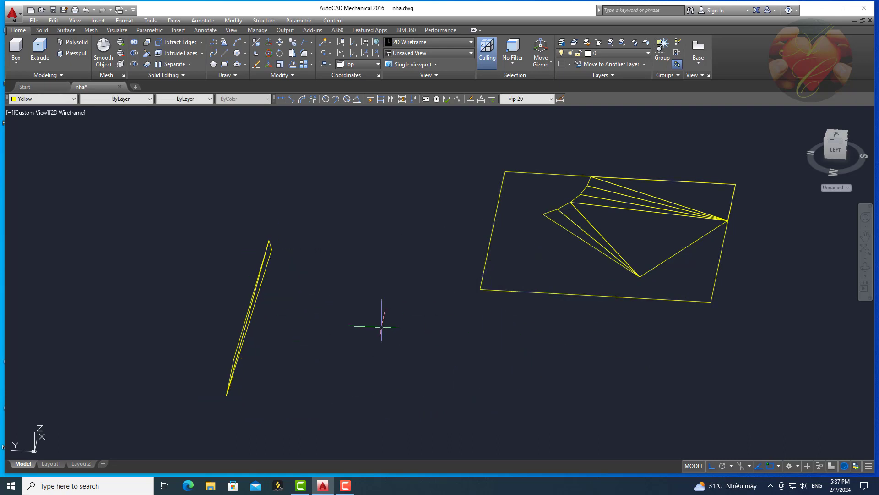
left_click(862, 274)
- Align the sliver piece flat onto the quadrilateral edge with ALIGN
left_click_drag(602, 349, 412, 321)
key("Escape")
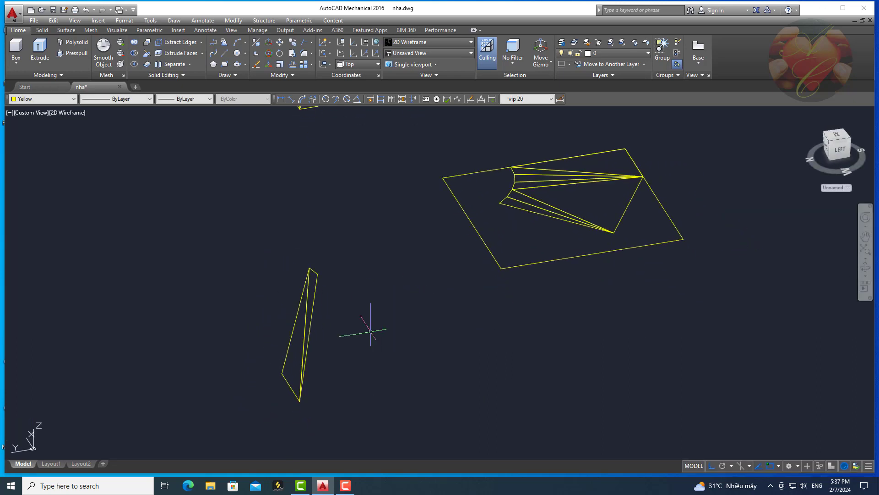
type("al")
key("space")
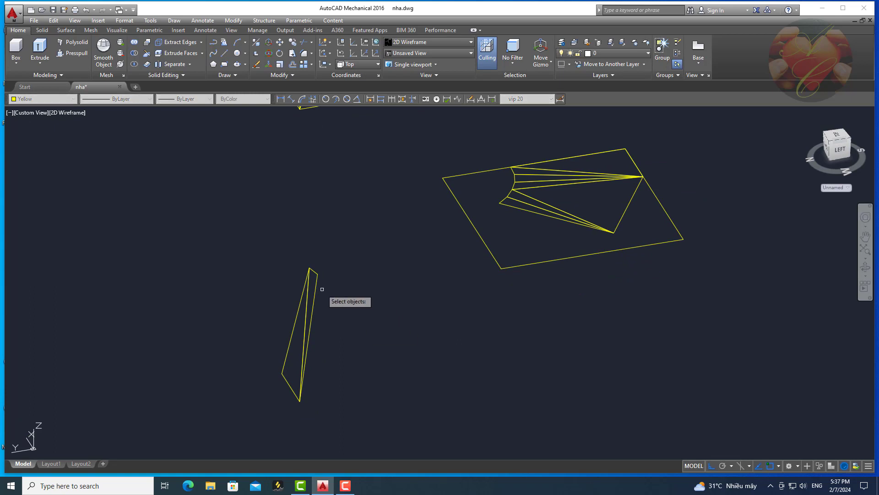
left_click(320, 286)
key("Return")
left_click(317, 274)
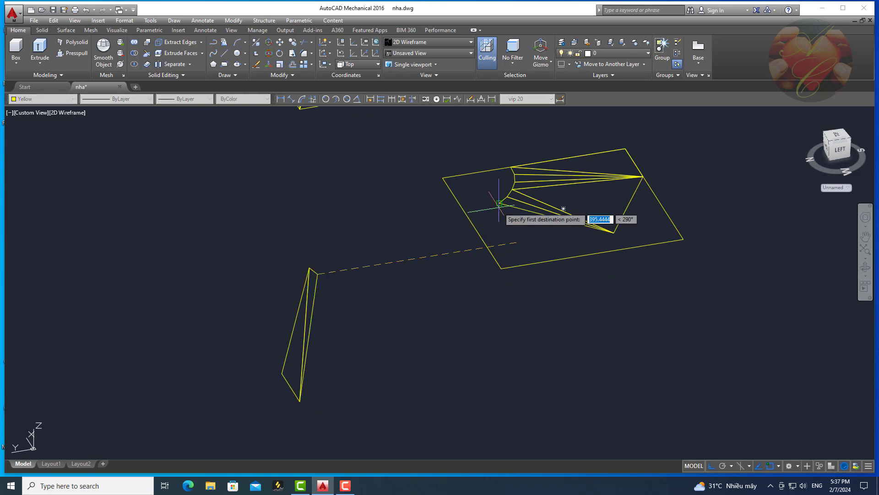
left_click(300, 401)
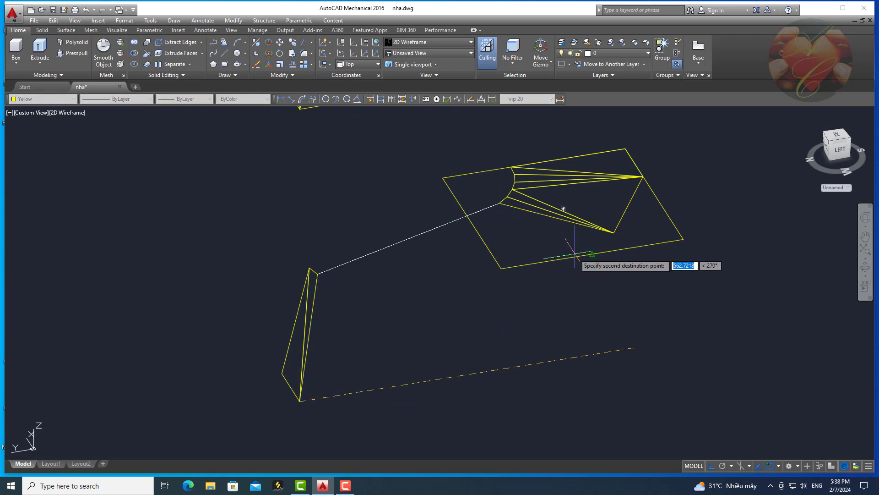
left_click(613, 232)
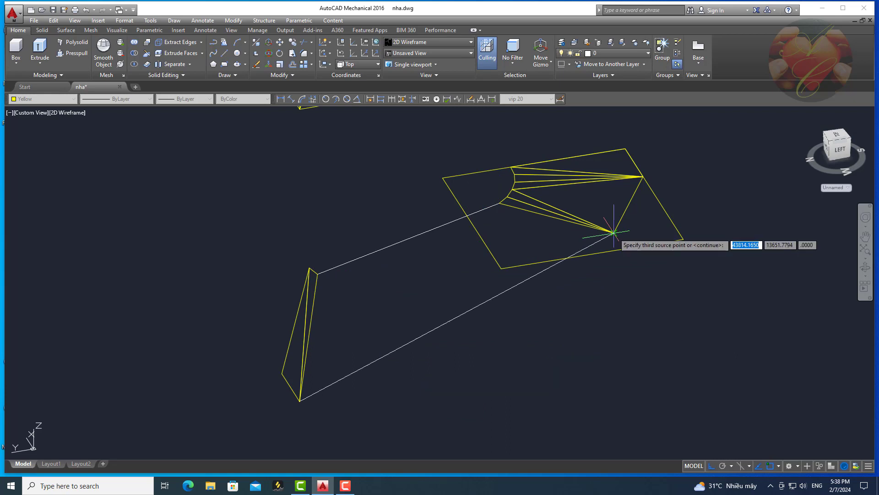
left_click(309, 268)
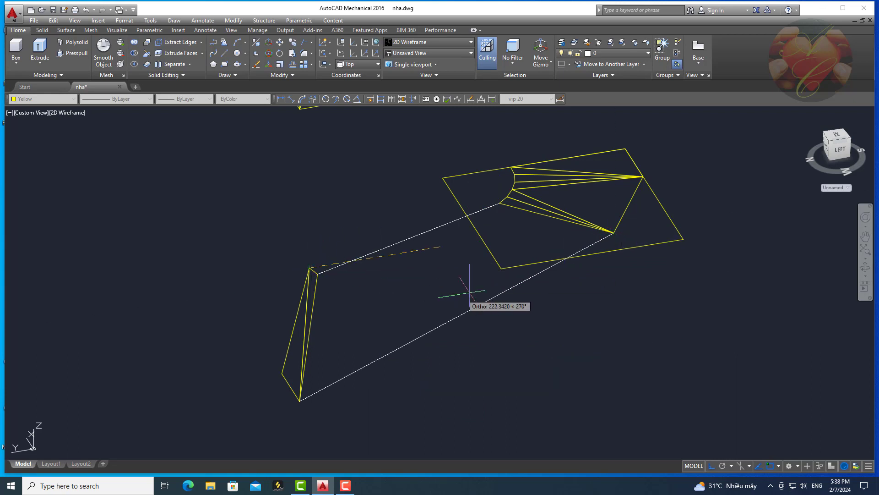
left_click(501, 268)
- Align the last upright triangle flat, its top corner on the arc's end and bottom on the inner vertex
left_click(374, 238)
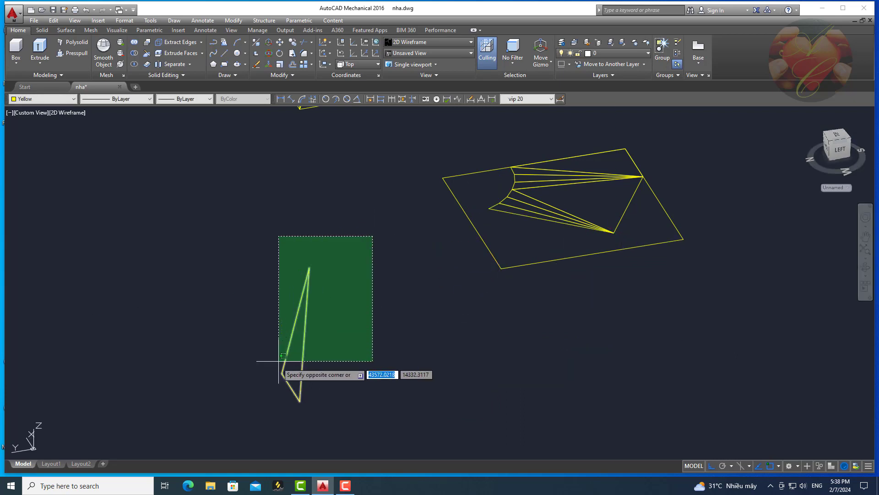
left_click(277, 366)
key("Return")
left_click(309, 268)
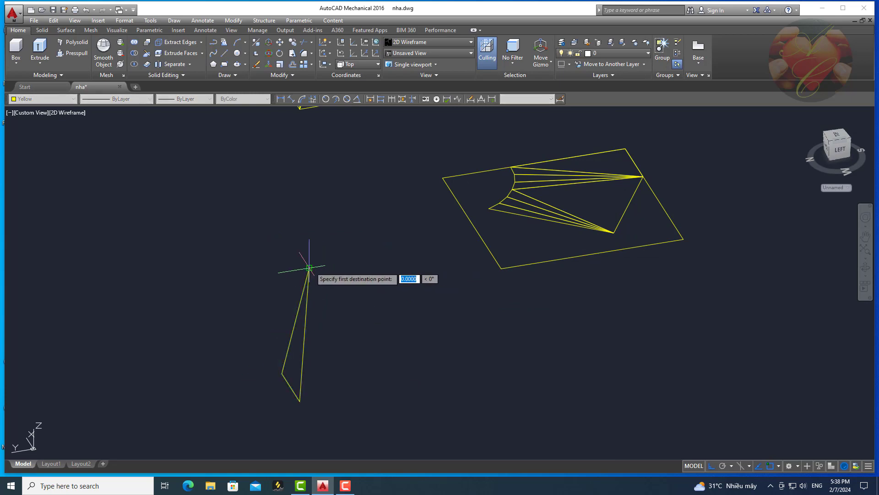
left_click(490, 208)
left_click(300, 401)
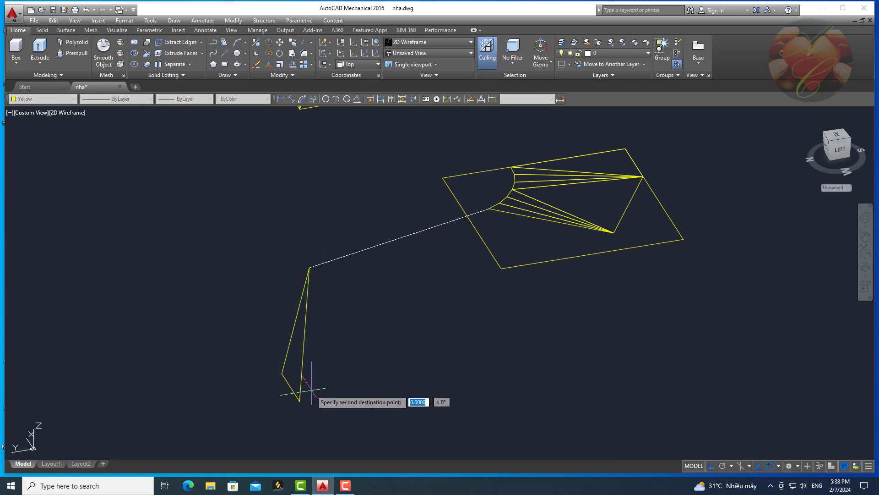
left_click(614, 233)
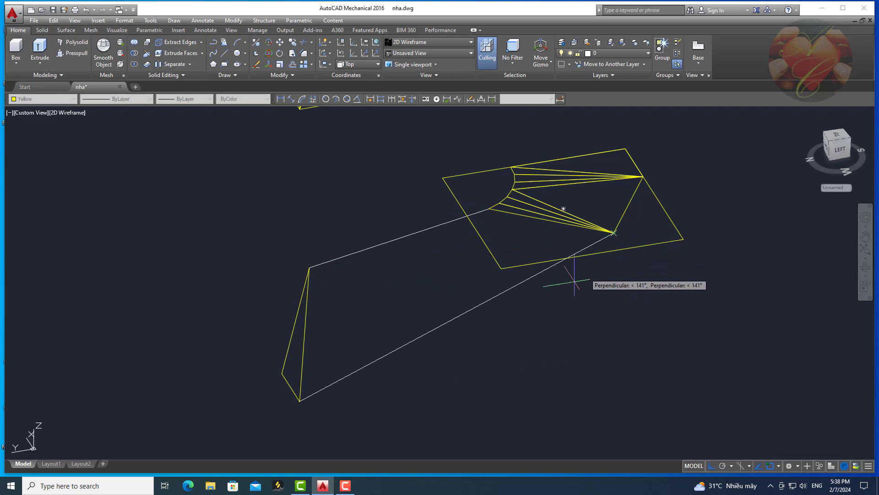
left_click(501, 269)
- Pan and orbit the view to look down on the unfolded pattern from above
middle_click_drag(647, 293, 604, 341)
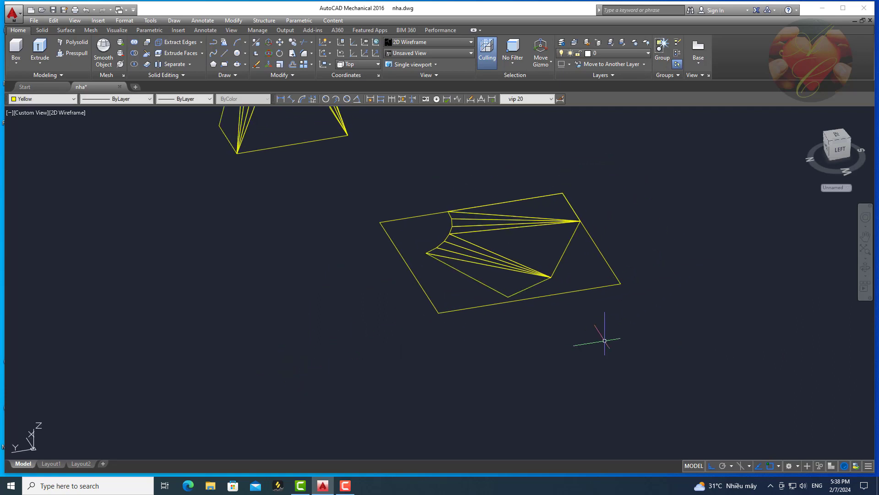
left_click(865, 268)
left_click_drag(787, 255, 641, 319)
key("Escape")
left_click(34, 117)
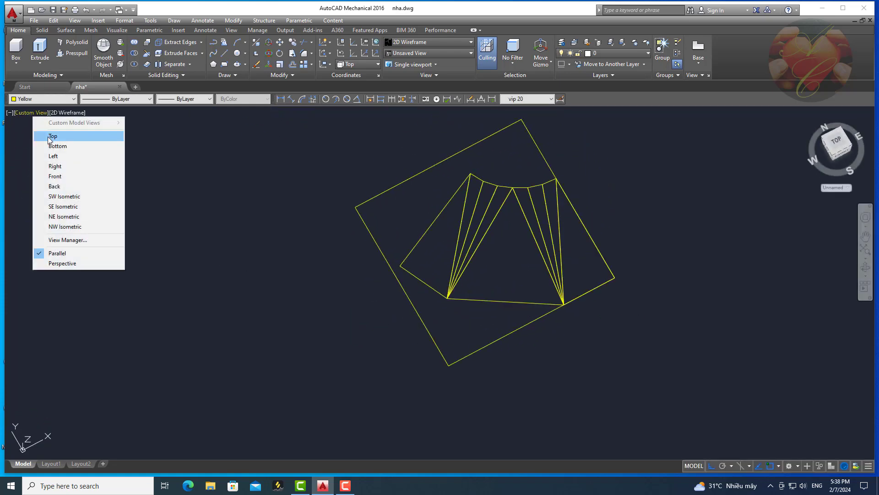
- Switch to Top view and move the outer square to the left of the pattern
left_click(34, 133)
scroll(254, 206, "down", 2)
scroll(319, 325, "up", 2)
left_click(349, 355)
left_click(275, 377)
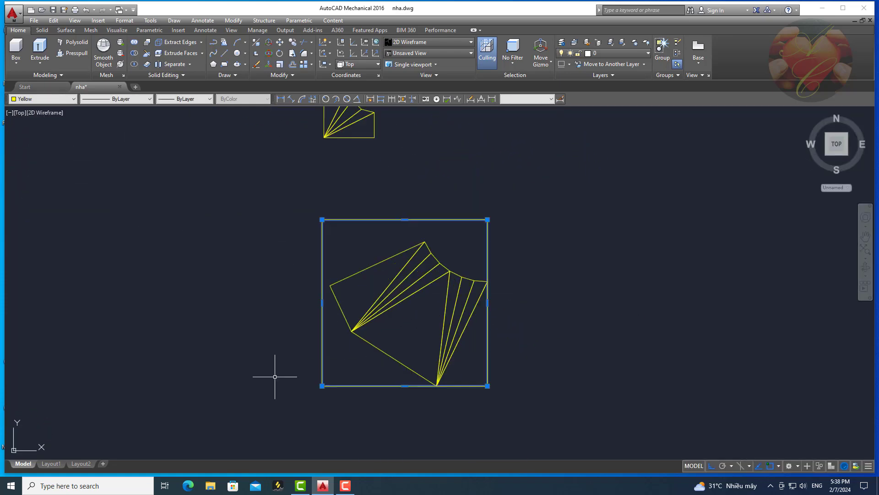
key("space")
left_click(274, 371)
scroll(194, 370, "down", 2)
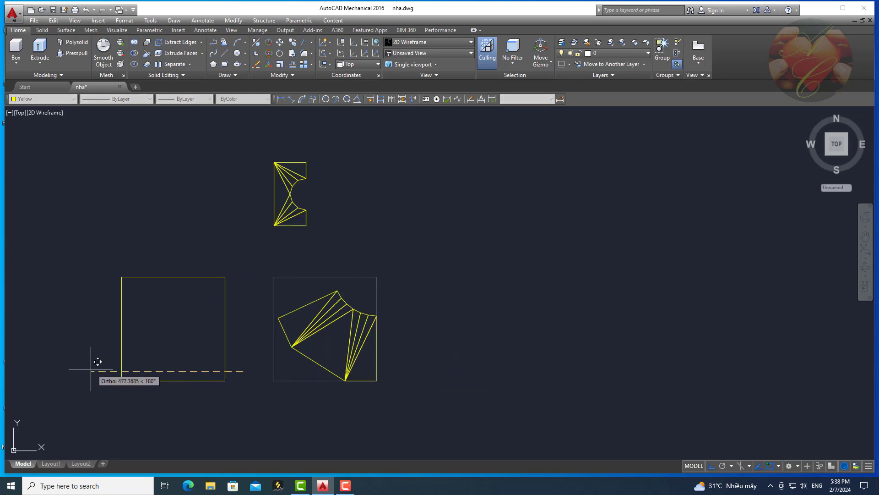
left_click(69, 369)
middle_click_drag(218, 411, 312, 397)
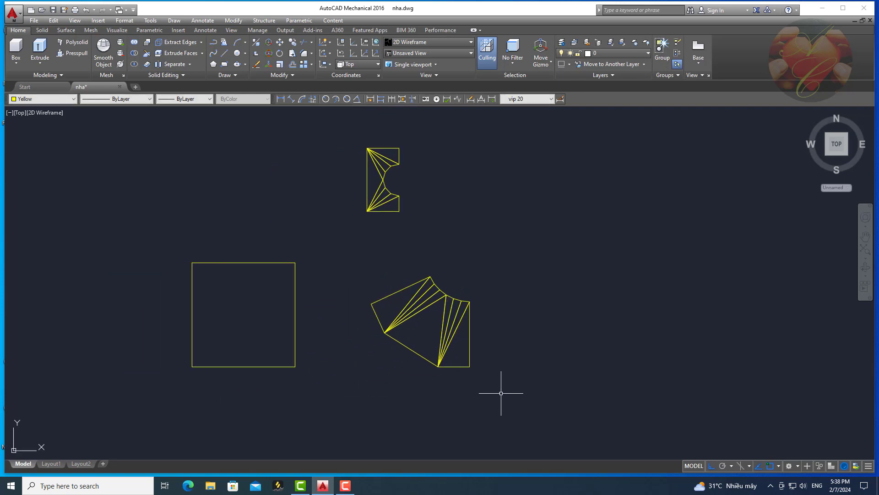
- Align the fan pattern's two apexes to the square's lower-left and lower-right corners without scaling
left_click_drag(520, 392, 356, 254)
middle_click_drag(376, 377, 390, 350)
type("a")
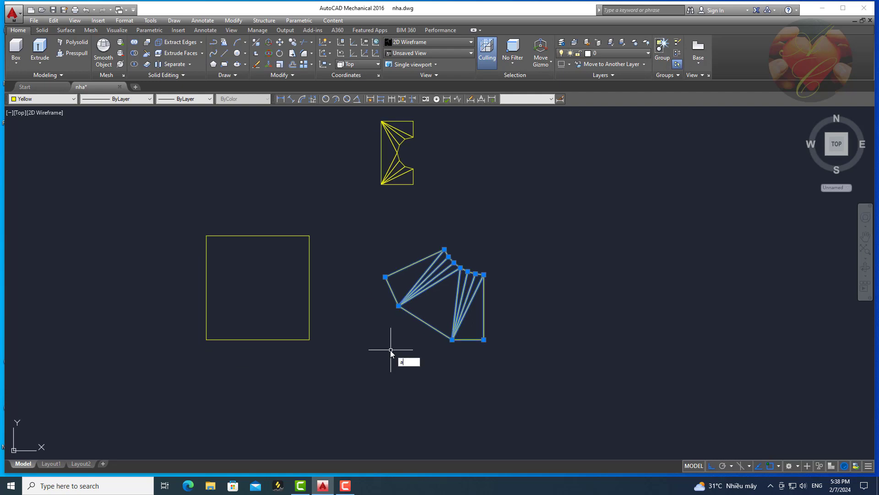
type("l")
key("Return")
left_click(399, 305)
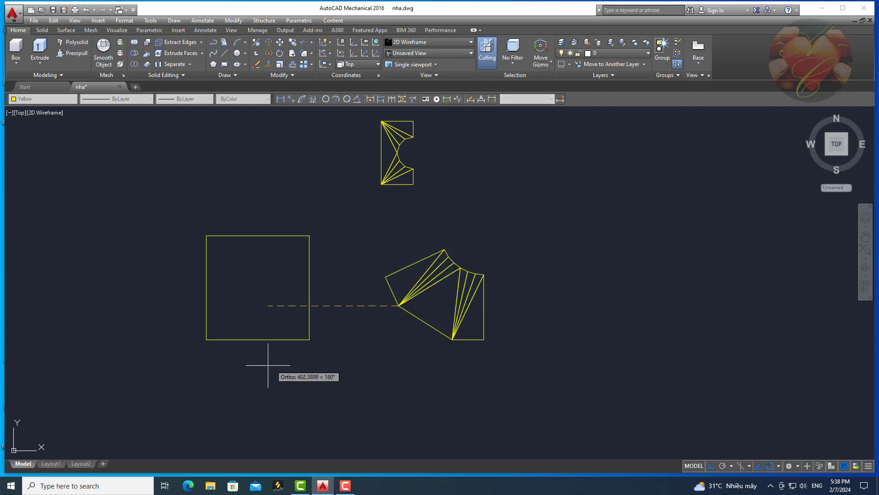
left_click(207, 339)
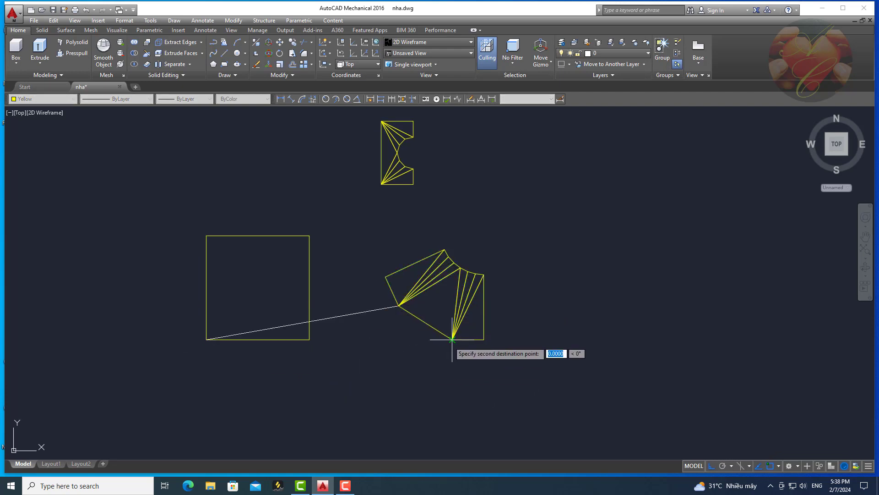
left_click(307, 344)
key("Return")
key("Return")
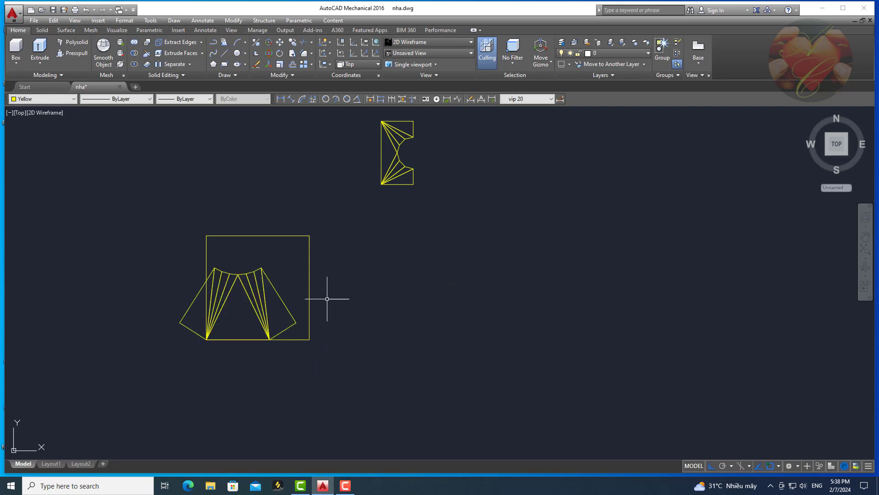
- Delete the helper square and set the SW Isometric view
key("Delete")
middle_click_drag(325, 337, 522, 332)
scroll(486, 299, "up", 1)
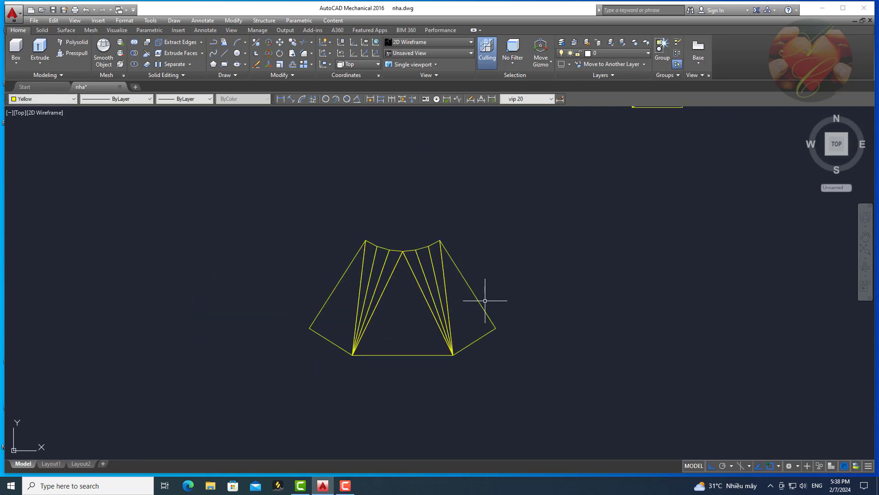
scroll(480, 303, "down", 2)
scroll(471, 304, "up", 2)
scroll(469, 305, "up", 1)
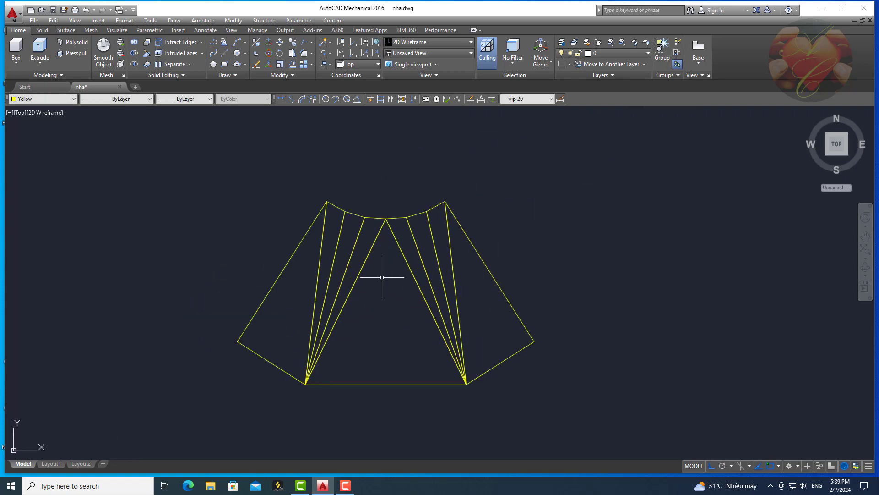
left_click(16, 114)
left_click(32, 199)
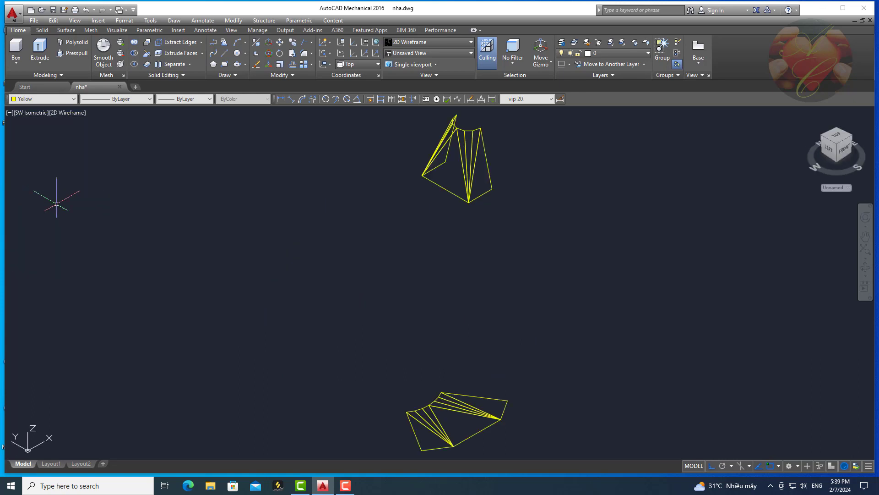
- Preview Conceptual, Hidden and Realistic visual styles, then return to 2D Wireframe
left_click(73, 112)
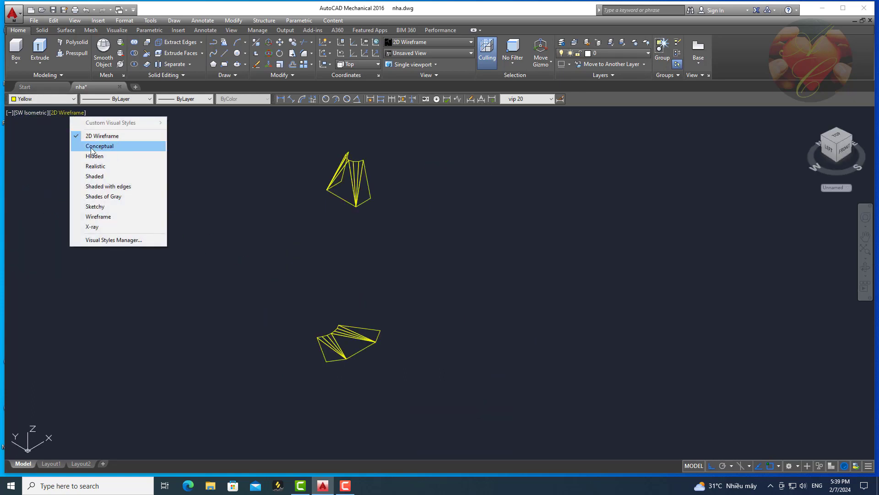
left_click(94, 145)
scroll(360, 154, "up", 3)
left_click(460, 174)
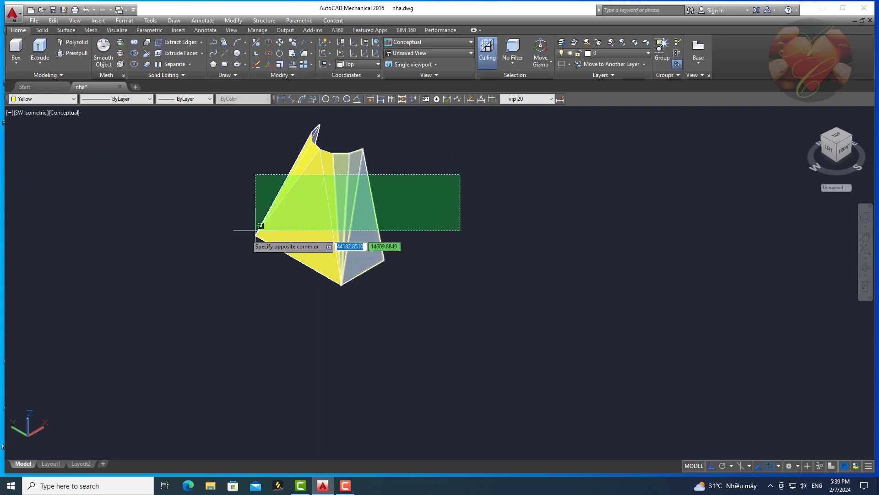
left_click(194, 265)
left_click(66, 116)
left_click(92, 156)
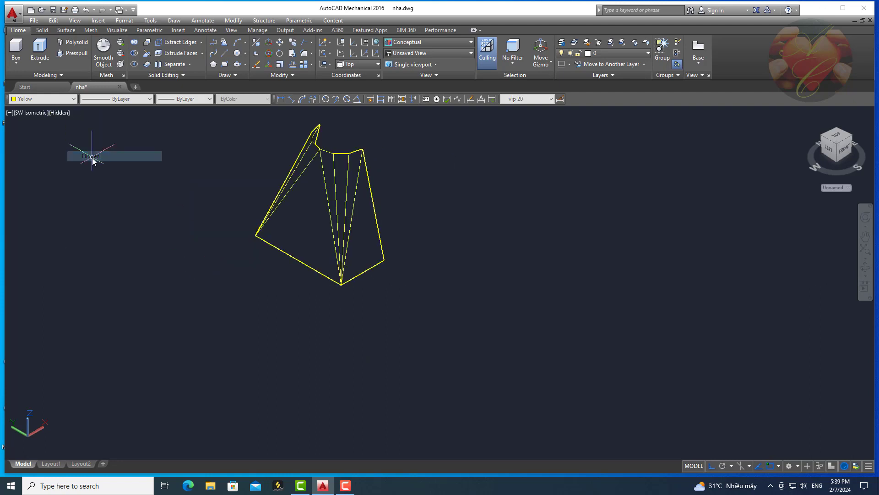
left_click(62, 112)
left_click(81, 169)
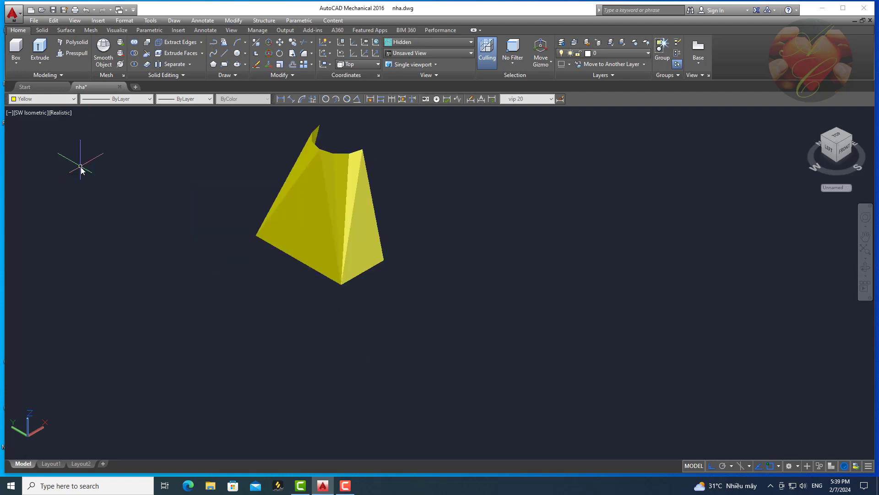
scroll(371, 204, "down", 3)
scroll(336, 394, "up", 8)
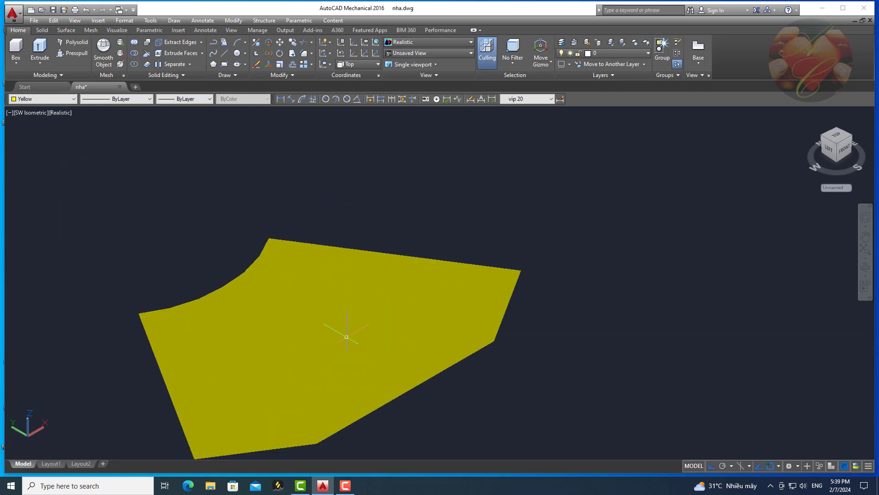
left_click(55, 112)
left_click(68, 135)
- Move the flat pattern beside the 3D model and switch to Top view
scroll(260, 246, "down", 8)
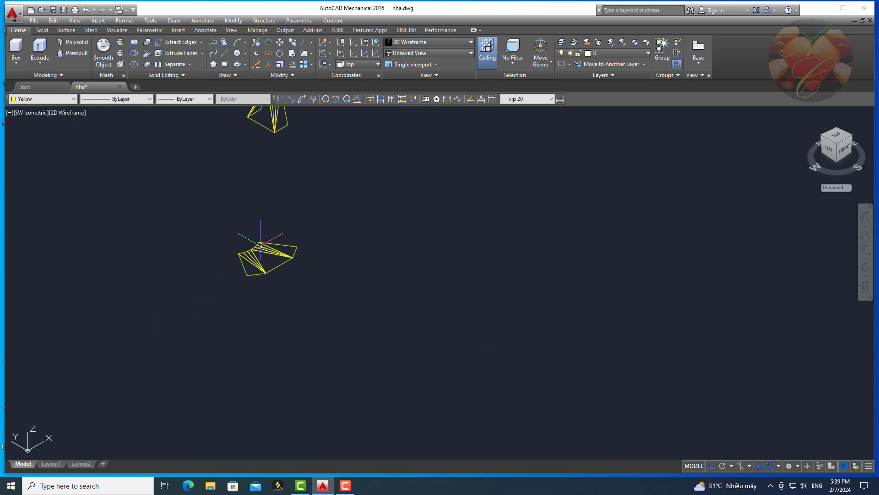
middle_click_drag(298, 262, 313, 300)
left_click(353, 386)
left_click(238, 300)
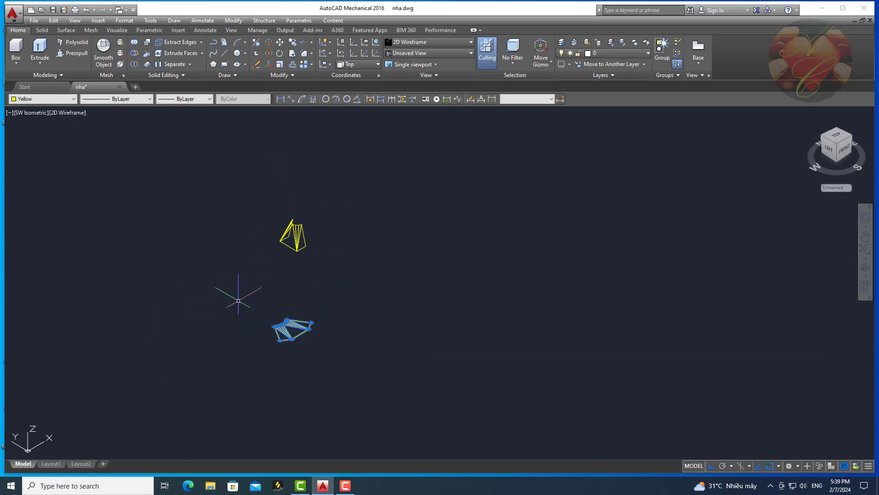
type("m")
key("Return")
left_click(259, 367)
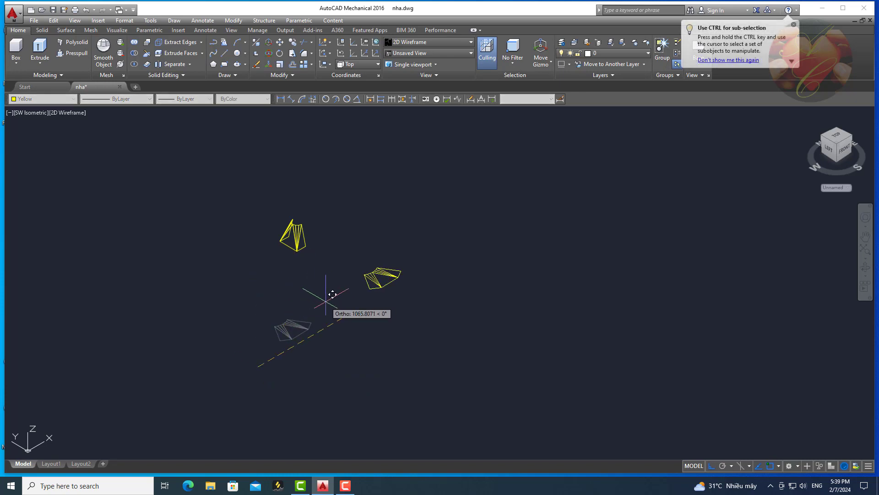
left_click(330, 293)
scroll(363, 265, "up", 6)
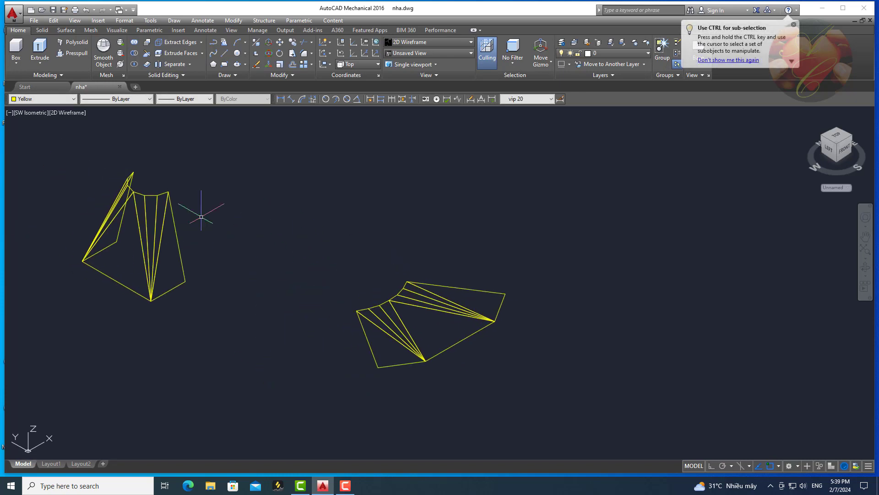
left_click(29, 112)
left_click(48, 133)
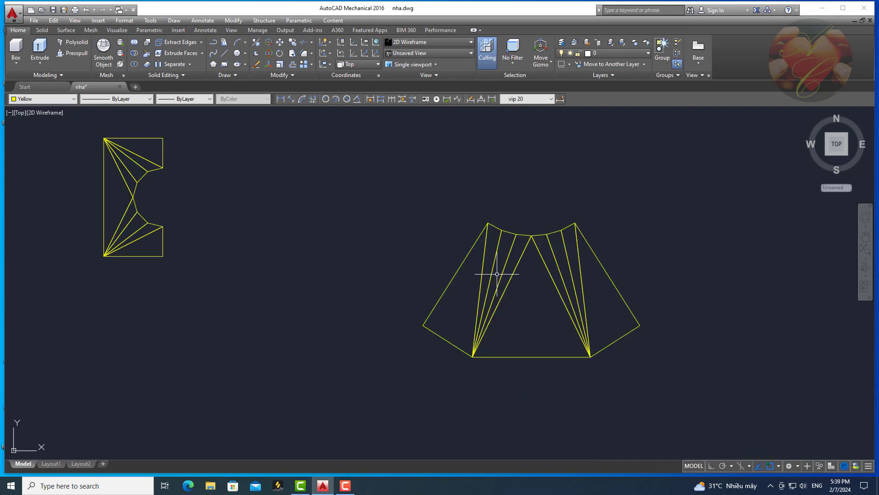
- Measure the fan pattern's 228 height and 369 width with linear dimensions
middle_click_drag(496, 274, 416, 275)
scroll(362, 277, "up", 3)
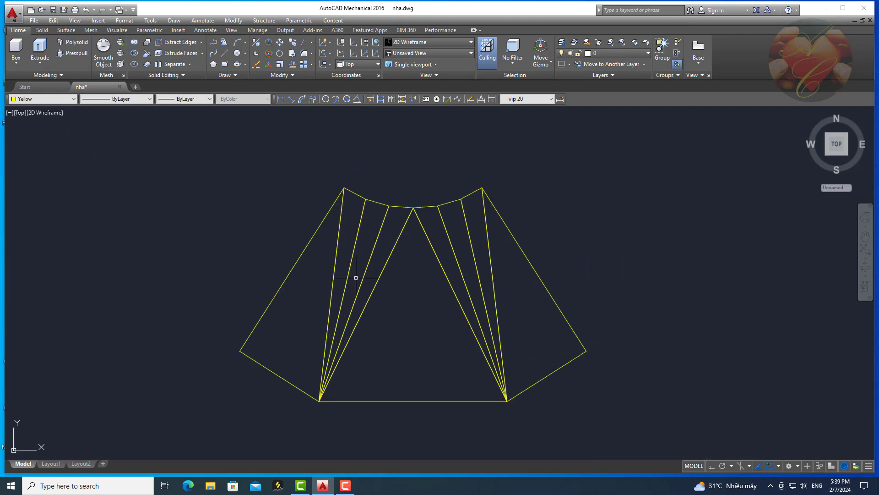
left_click(281, 99)
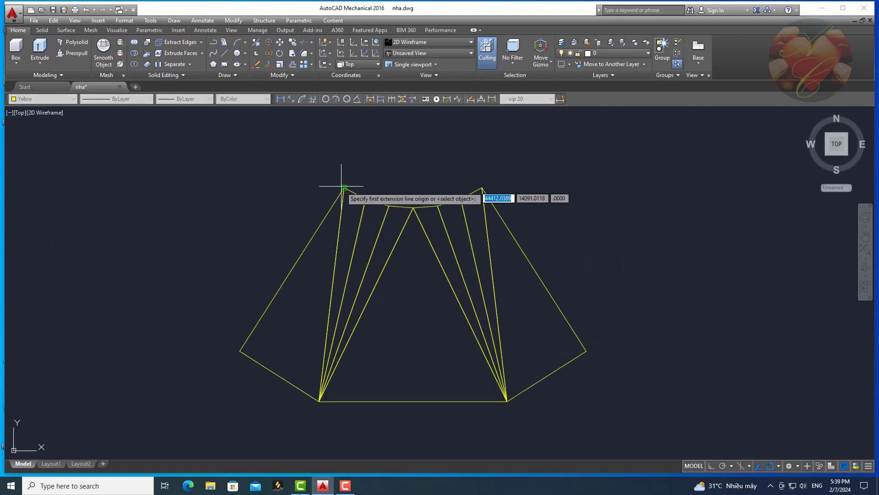
left_click(344, 188)
left_click(319, 401)
left_click(159, 327)
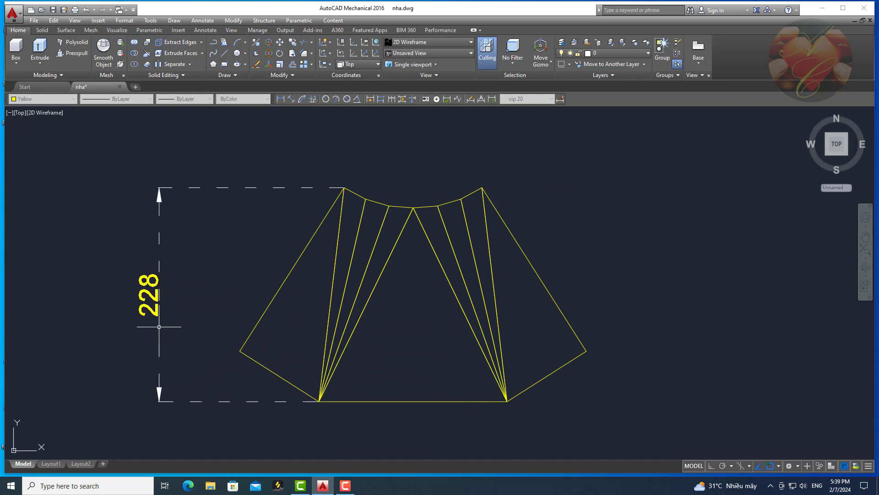
key("space")
left_click(239, 350)
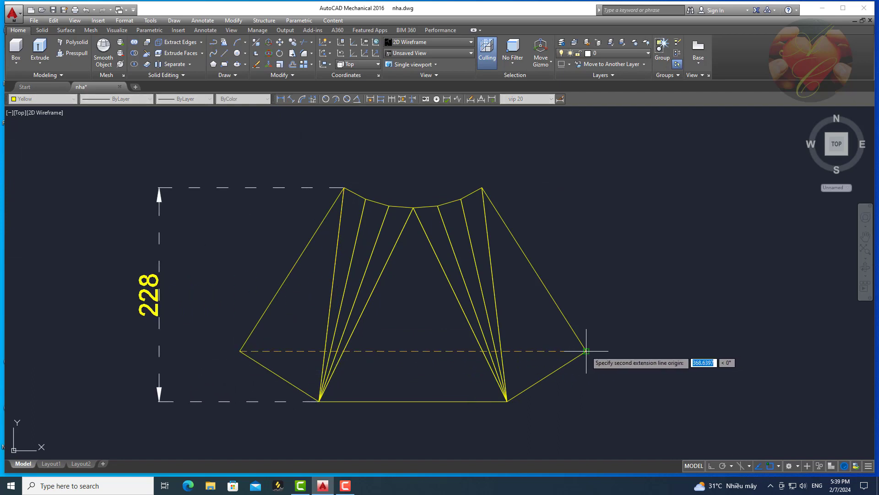
left_click(586, 351)
scroll(586, 351, "down", 3)
left_click(550, 399)
scroll(550, 398, "up", 2)
- Draw a 369 × 228 rectangle with RECTANGLE
middle_click_drag(479, 301, 402, 388)
type("rec")
key("Return")
left_click(345, 164)
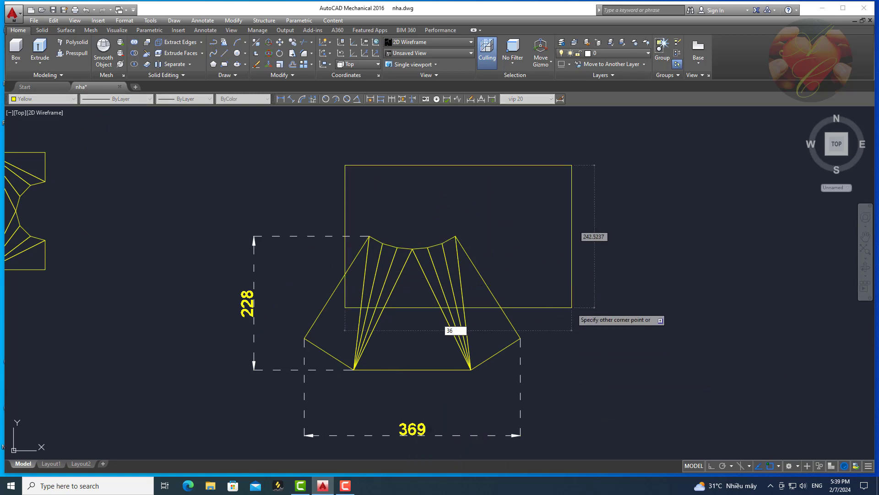
key("Tab")
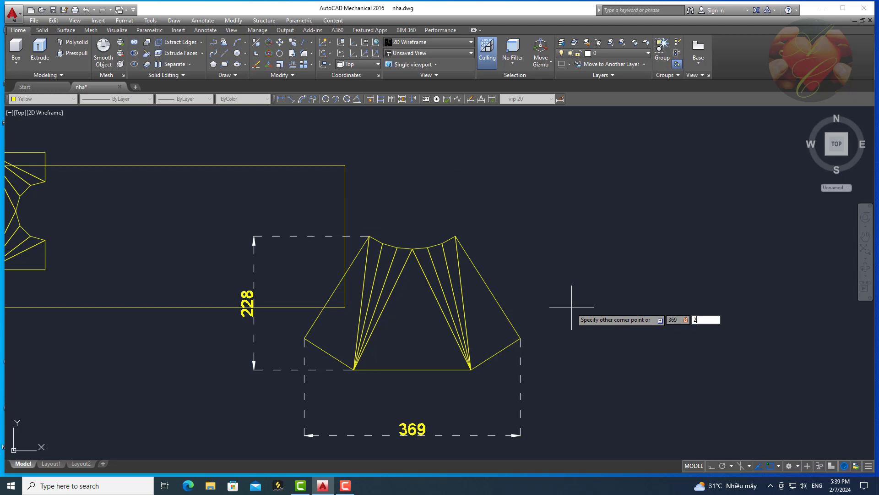
key("Return")
- Remove the temporary 228 and 369 dimensions and move the rectangle to enclose the fan
scroll(568, 306, "down", 4)
scroll(540, 353, "up", 2)
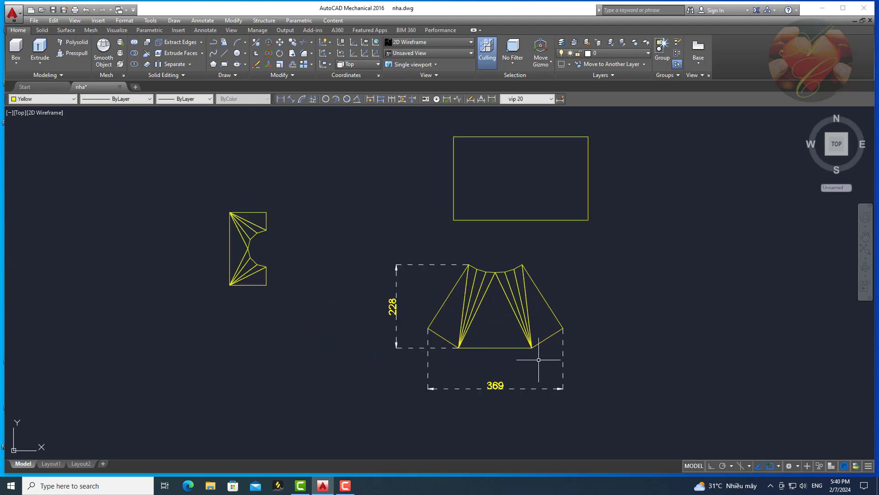
left_click(585, 367)
left_click(531, 389)
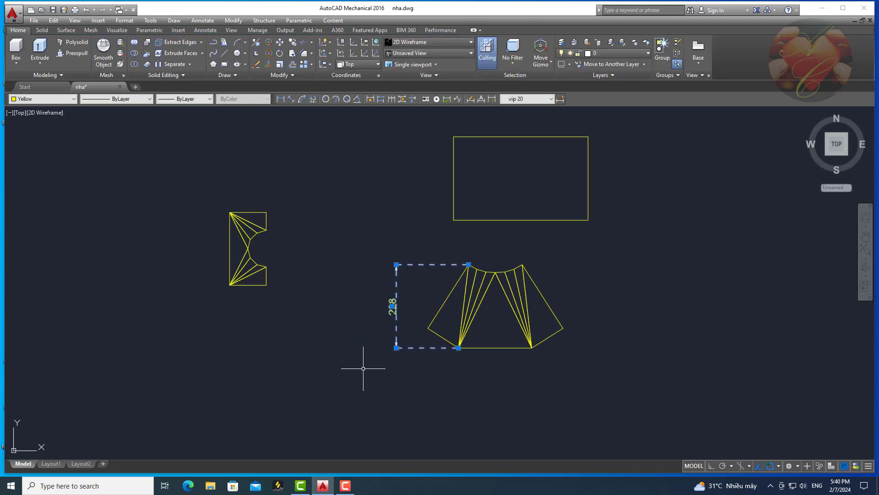
left_click(477, 220)
type("m")
key("space")
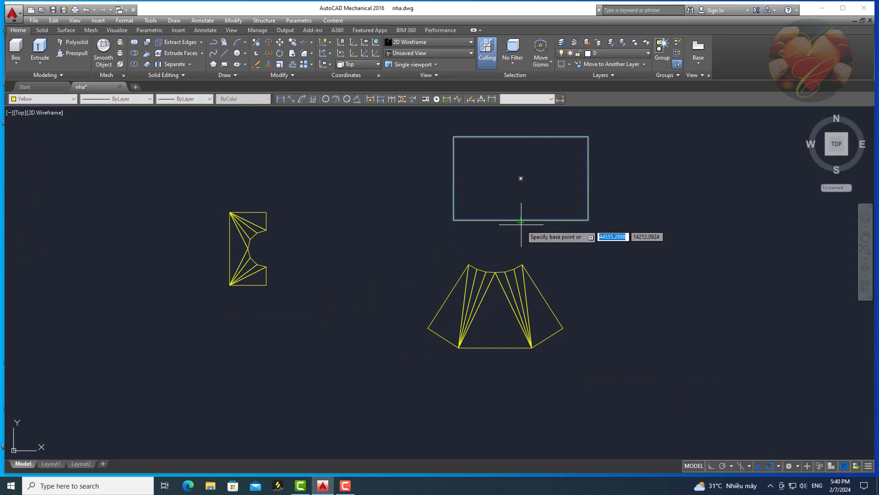
left_click(520, 178)
left_click(509, 306)
scroll(510, 305, "up", 2)
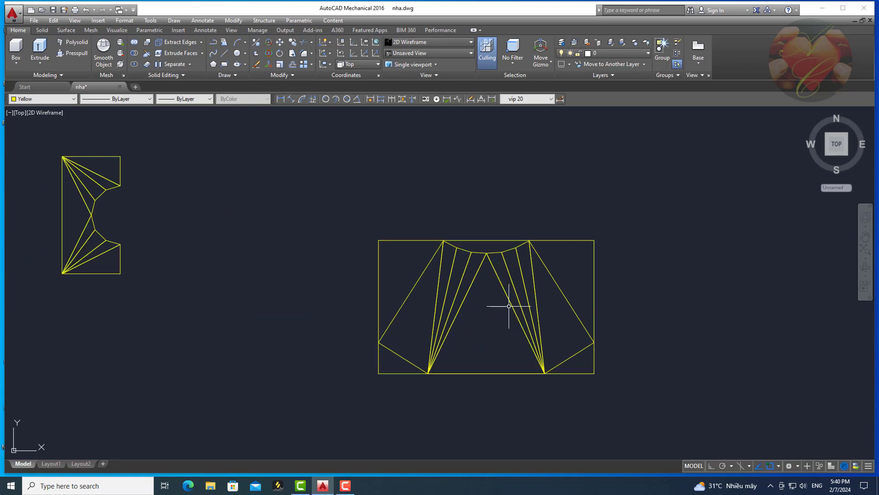
left_click(170, 102)
left_click(284, 160)
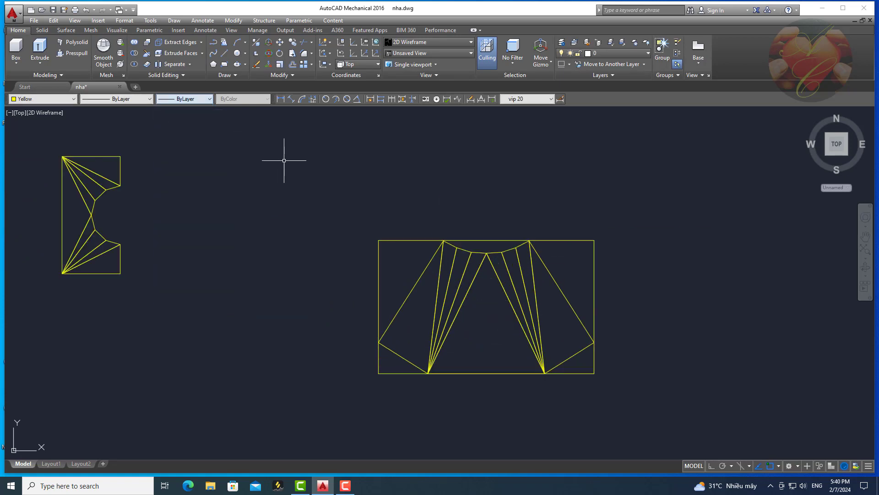
- Make the enclosing rectangle dashed with the ACAD_ISO03W100 linetype
left_click(135, 100)
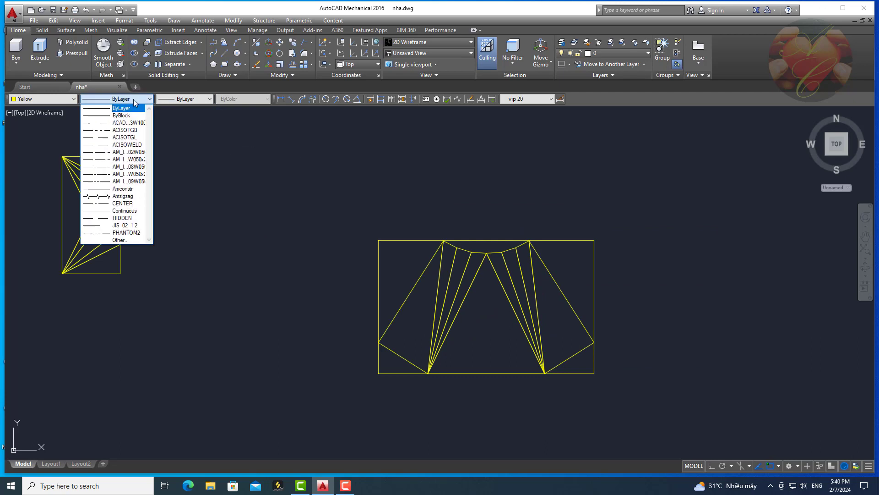
left_click(340, 186)
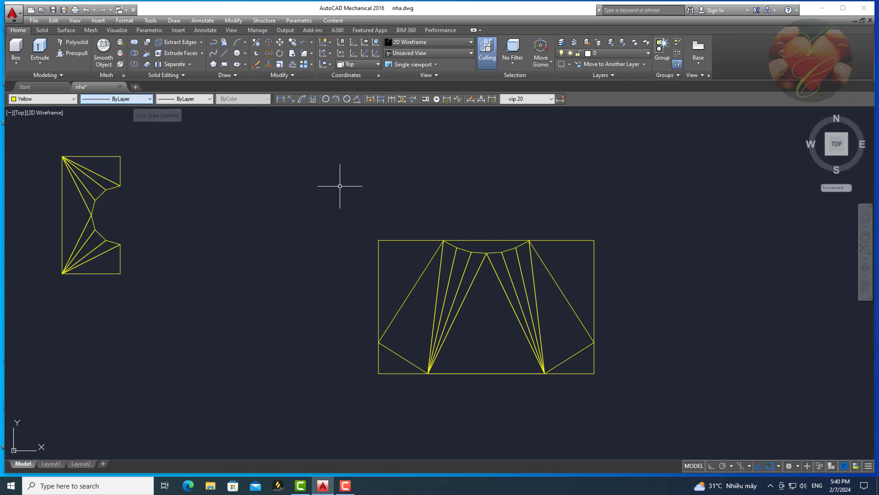
left_click(414, 240)
left_click(135, 100)
left_click(120, 123)
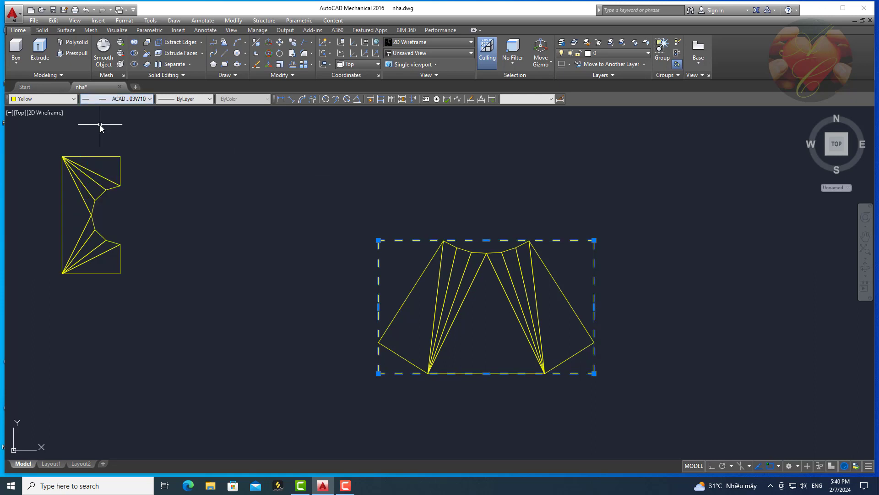
key("Escape")
middle_click_drag(366, 236, 341, 226)
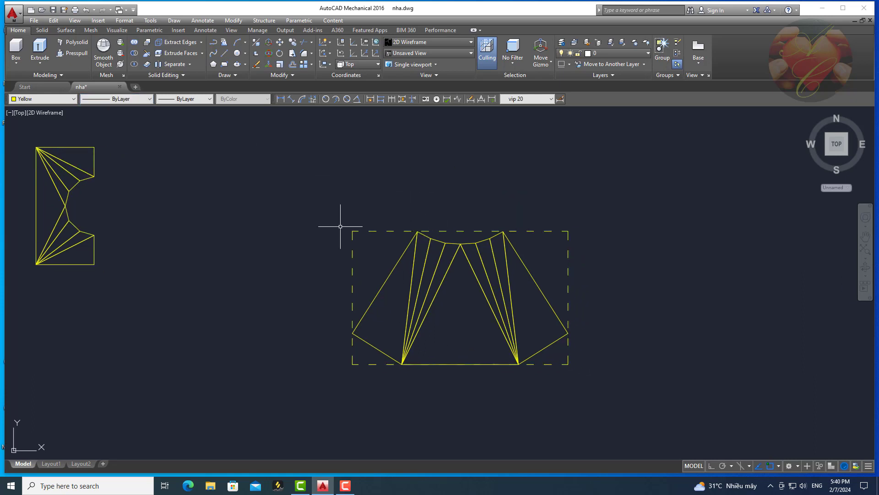
- Dimension the bottom edge as a continued chain 85, 200, 85
left_click(279, 99)
left_click(352, 364)
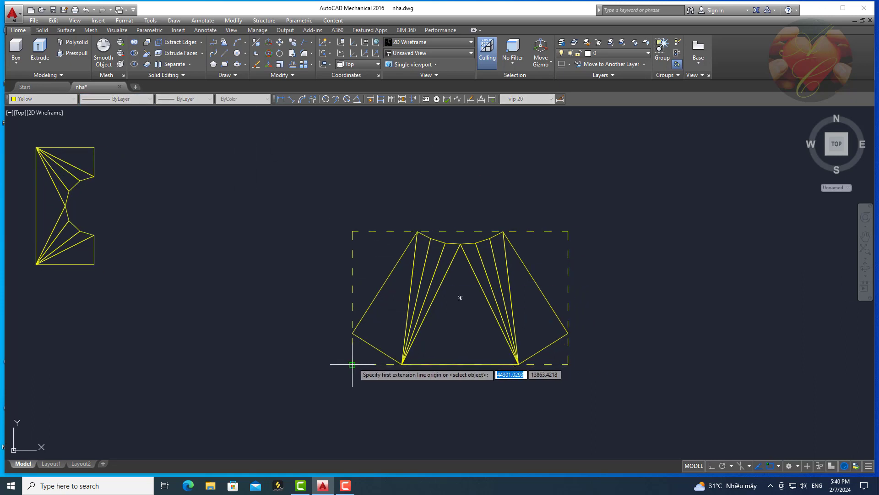
left_click(402, 364)
left_click(394, 389)
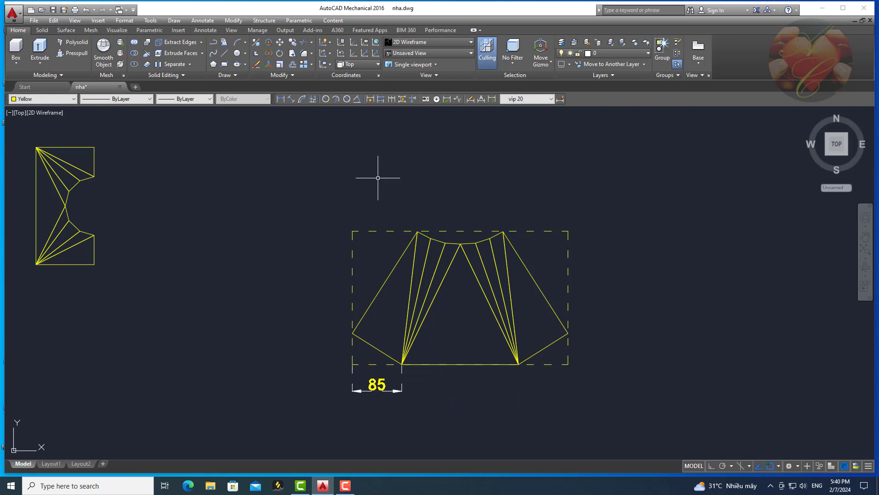
left_click(392, 99)
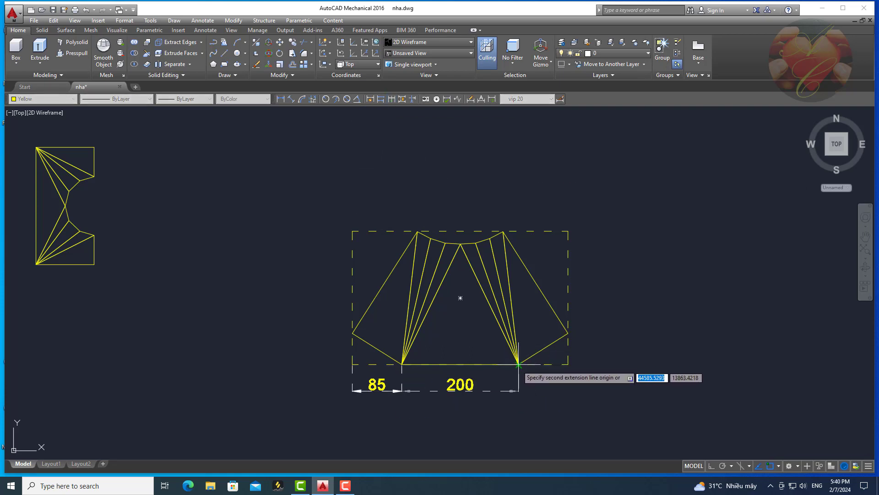
left_click(519, 364)
left_click(568, 364)
key("Return")
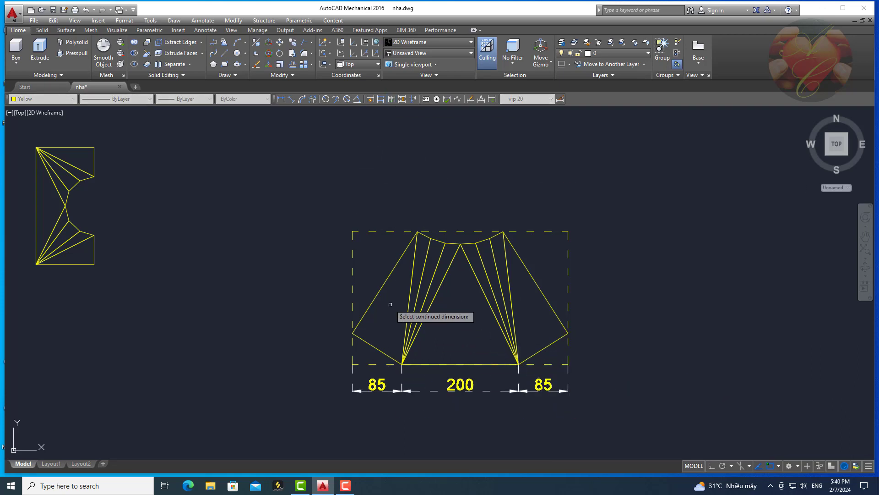
- Dimension the top edge as a continued chain 111, 147, 111
left_click(281, 99)
left_click(352, 231)
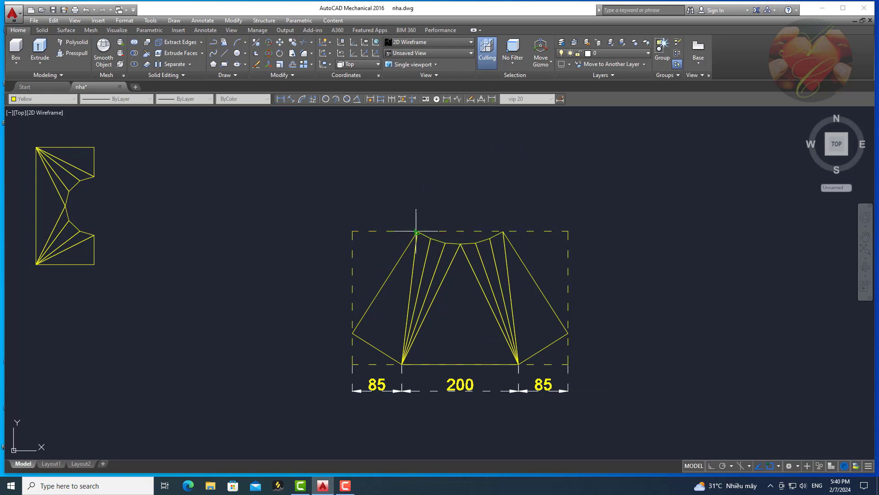
left_click(416, 232)
left_click(392, 99)
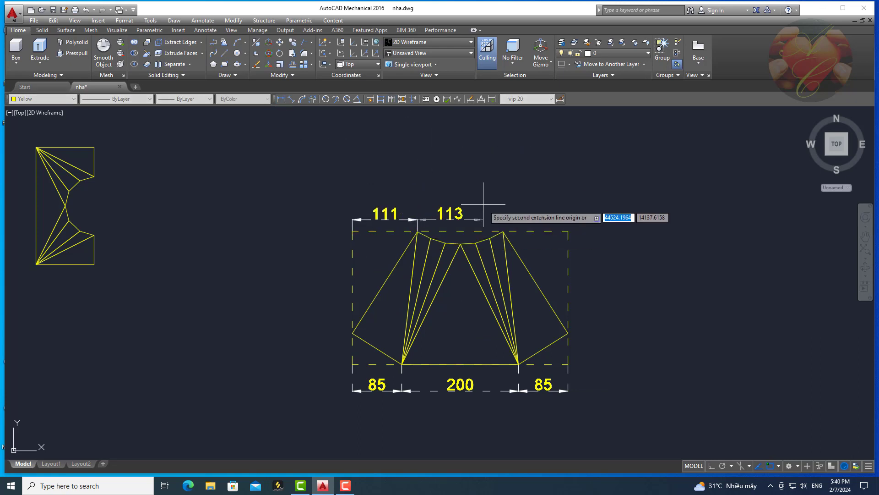
left_click(503, 233)
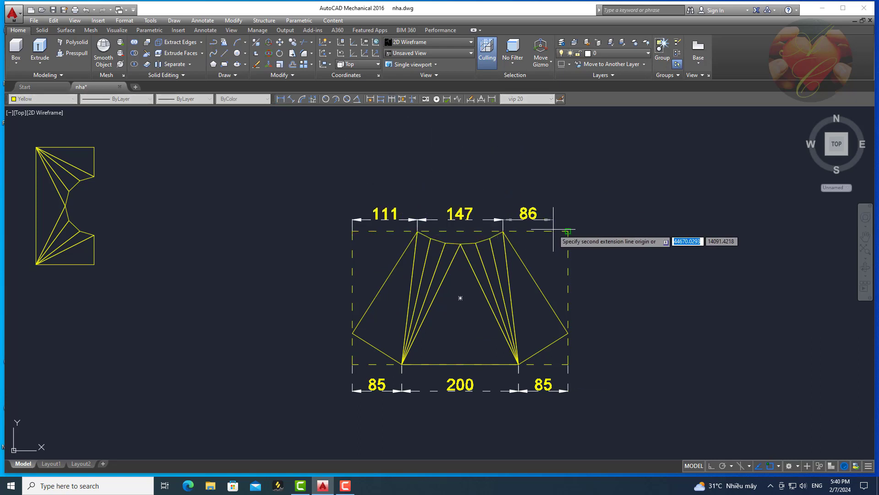
- Add the vertical chain dimensions 174 and 54 on the left side
left_click(281, 99)
left_click(352, 231)
left_click(352, 333)
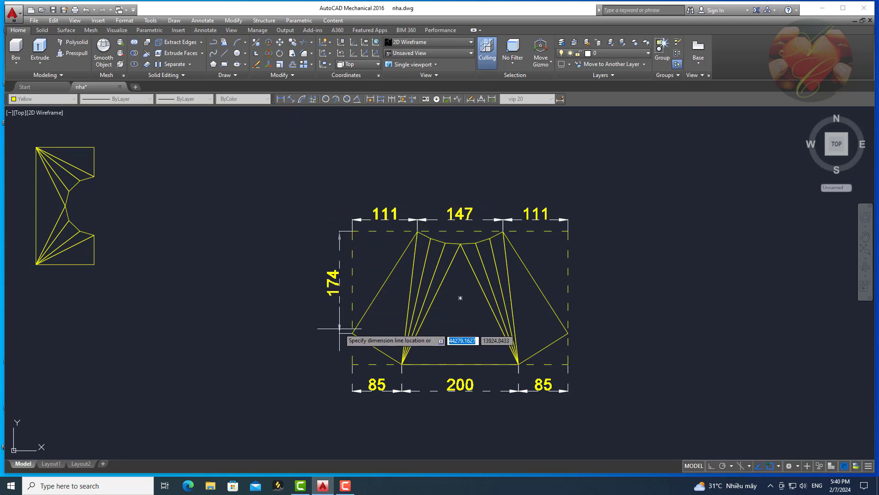
left_click(332, 315)
left_click(393, 99)
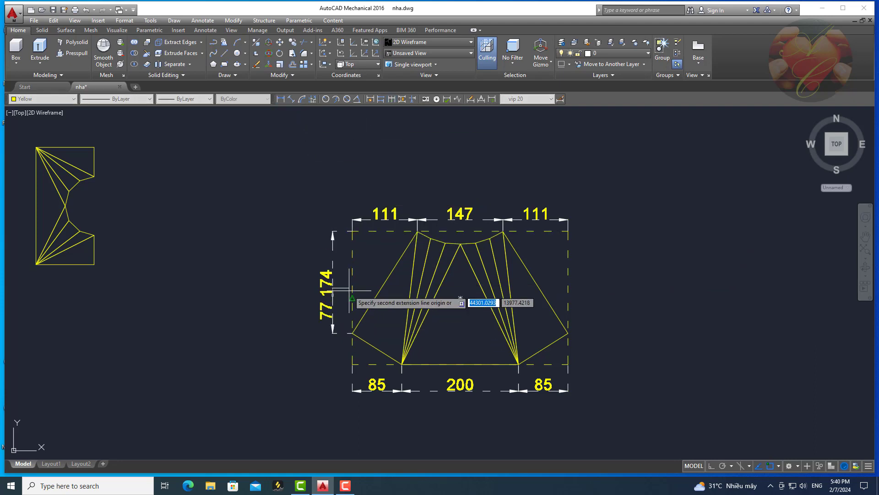
left_click(362, 365)
key("Return")
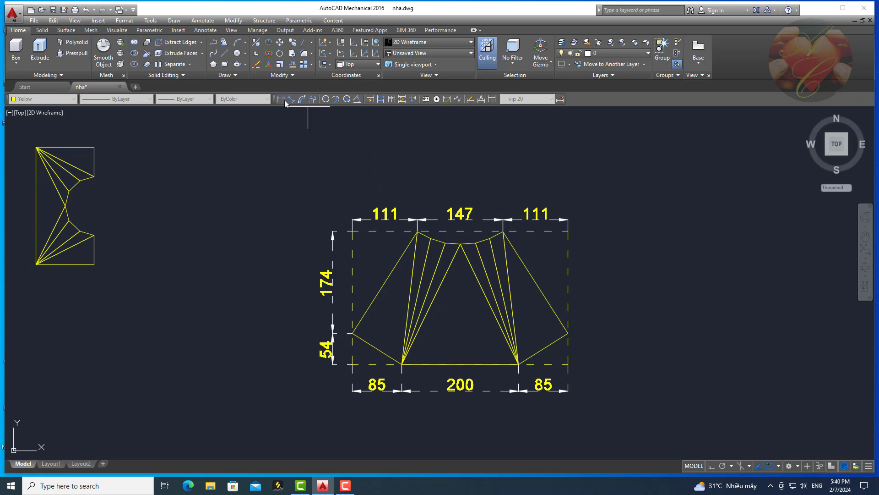
- Add the overall height 228 and overall width 369 dimensions
left_click(280, 99)
left_click(352, 231)
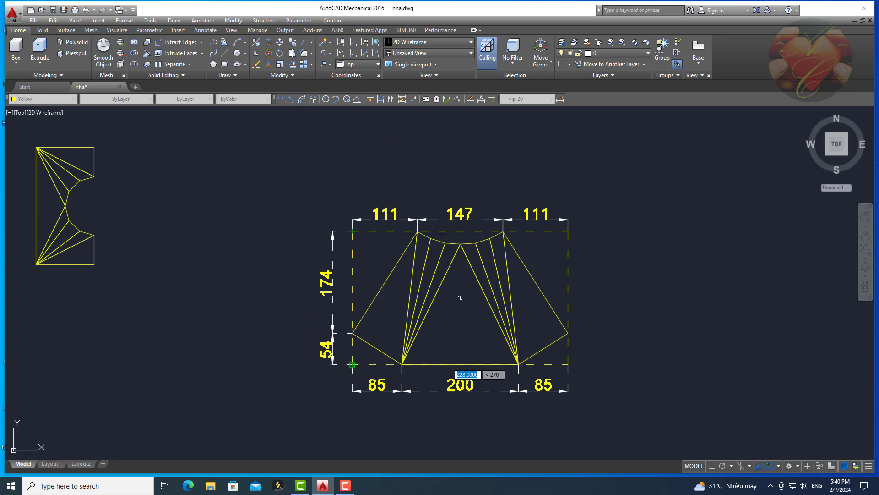
left_click(352, 364)
left_click(292, 316)
key("Return")
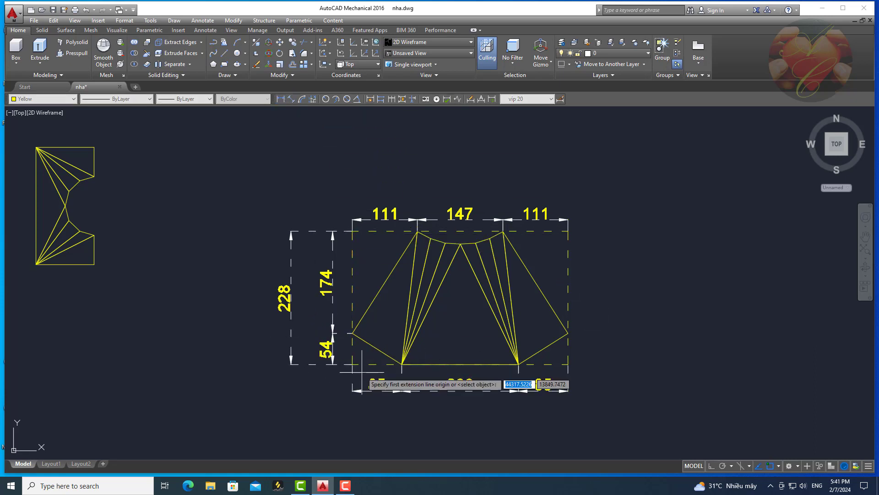
left_click(352, 364)
left_click(568, 365)
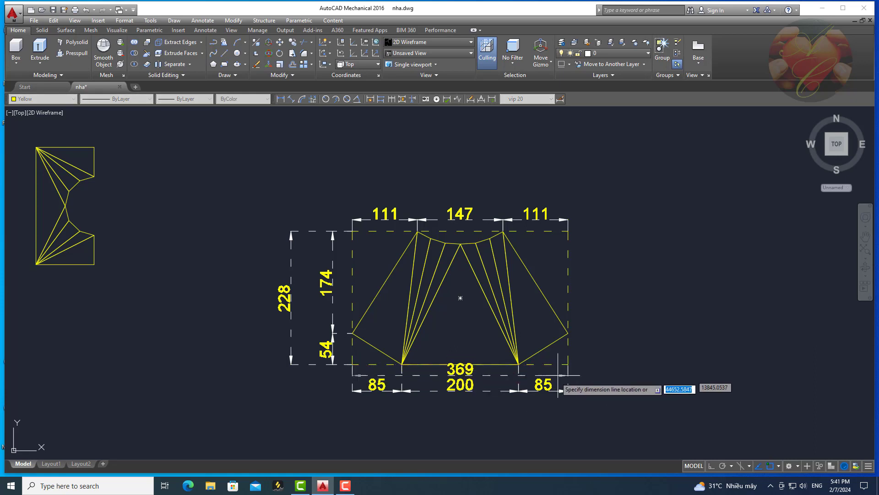
left_click(520, 423)
middle_click_drag(460, 353, 449, 301)
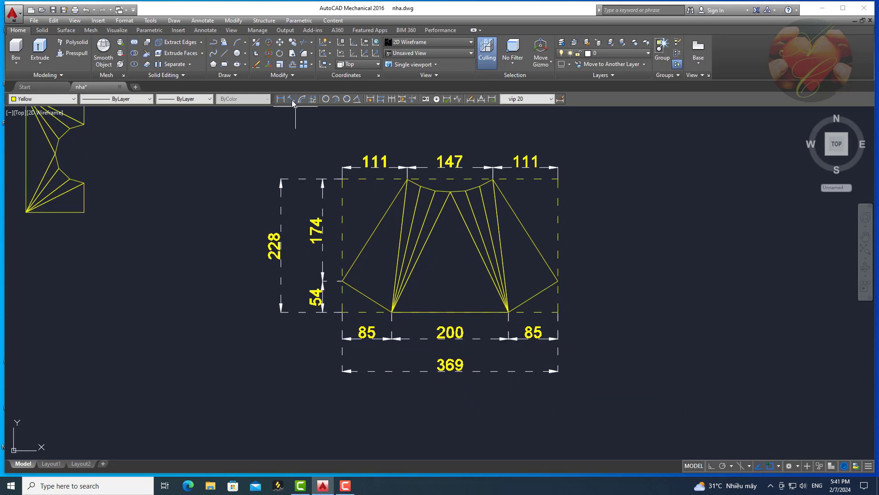
- Add aligned 100 dimensions to both slanted edges of the pattern
left_click(291, 98)
left_click(392, 312)
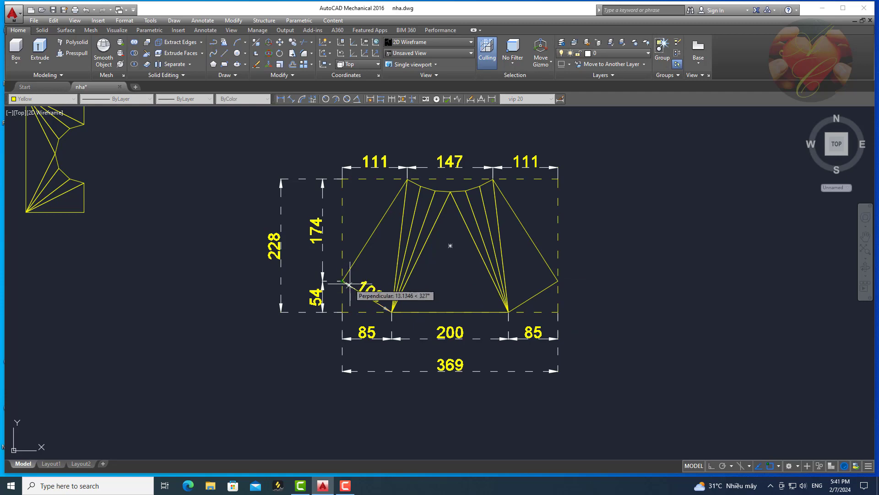
left_click(354, 281)
key("Return")
left_click(509, 312)
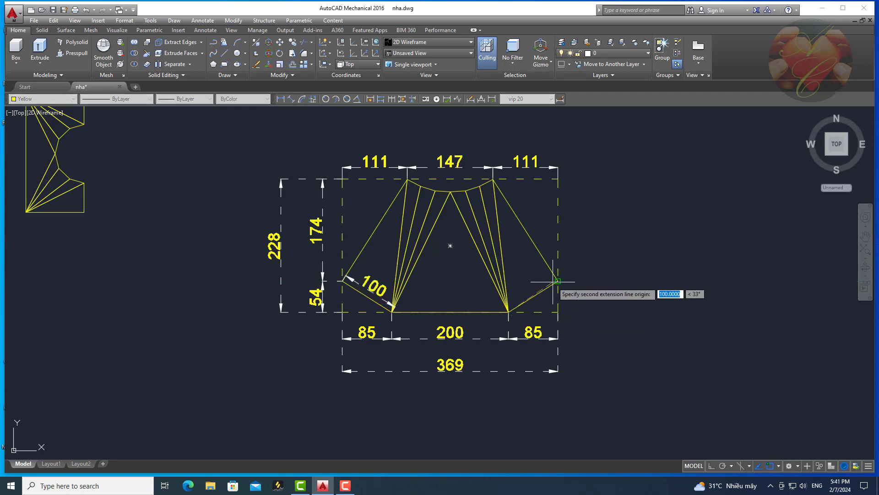
left_click(558, 281)
left_click(548, 279)
- Draw a three-point arc across the top corners of the flat pattern
scroll(448, 175, "up", 2)
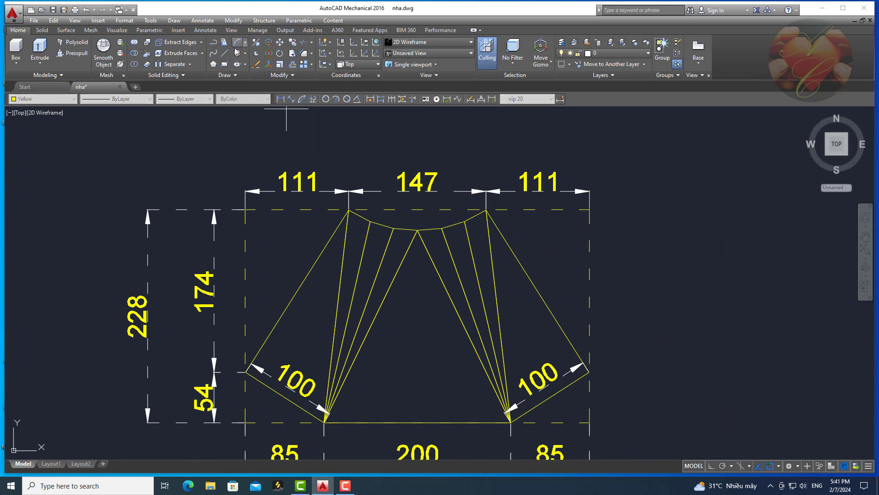
left_click(236, 42)
left_click(349, 209)
left_click(418, 230)
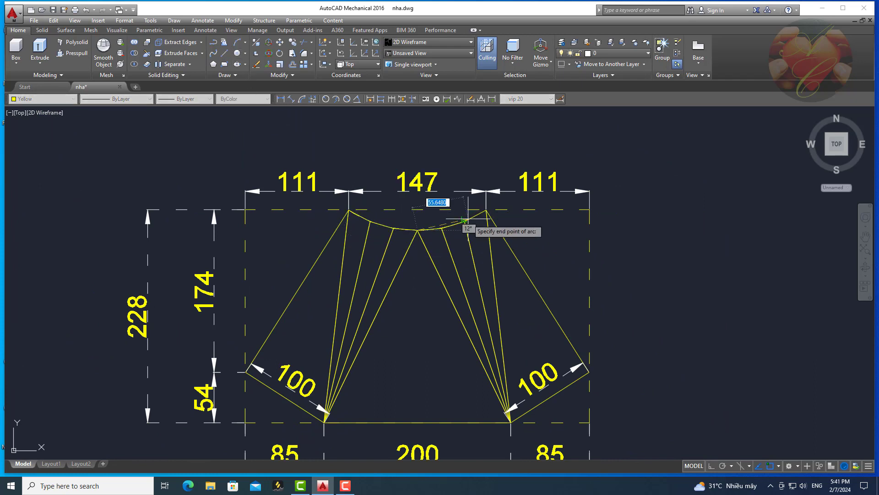
left_click(486, 209)
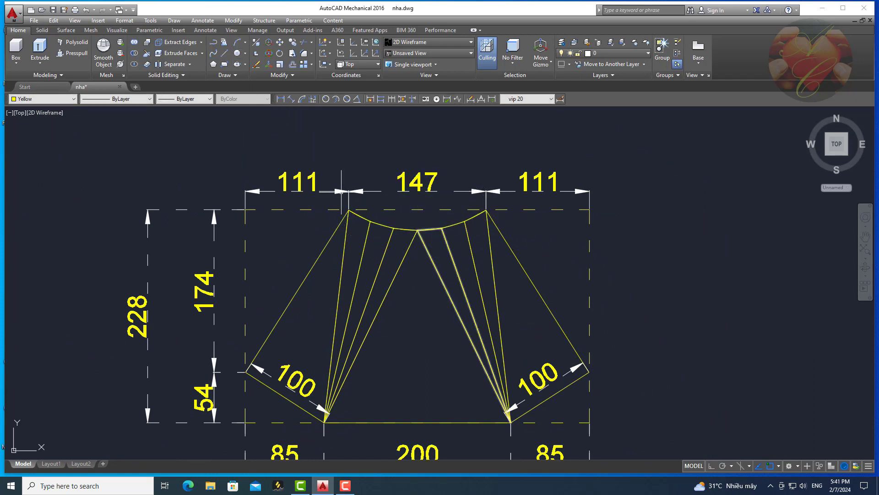
- Dimension the top arc with a 155 arc length and an R137 radius
left_click(302, 99)
left_click(403, 230)
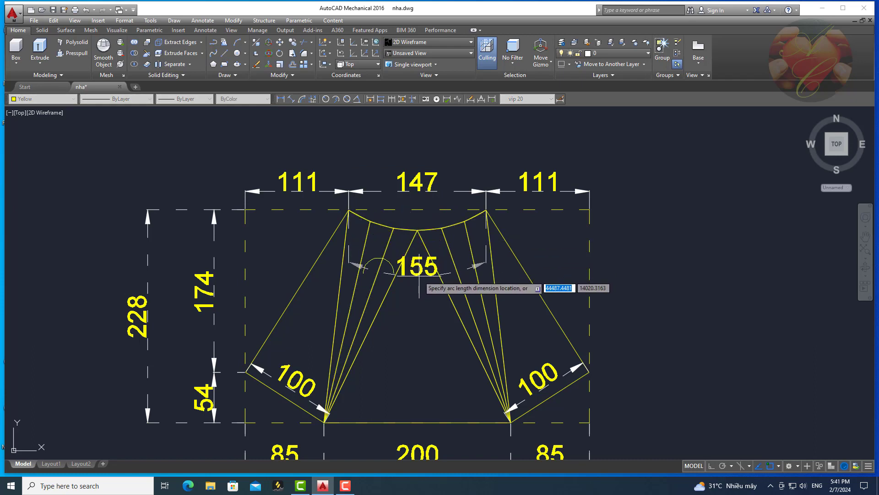
left_click(419, 274)
left_click(327, 99)
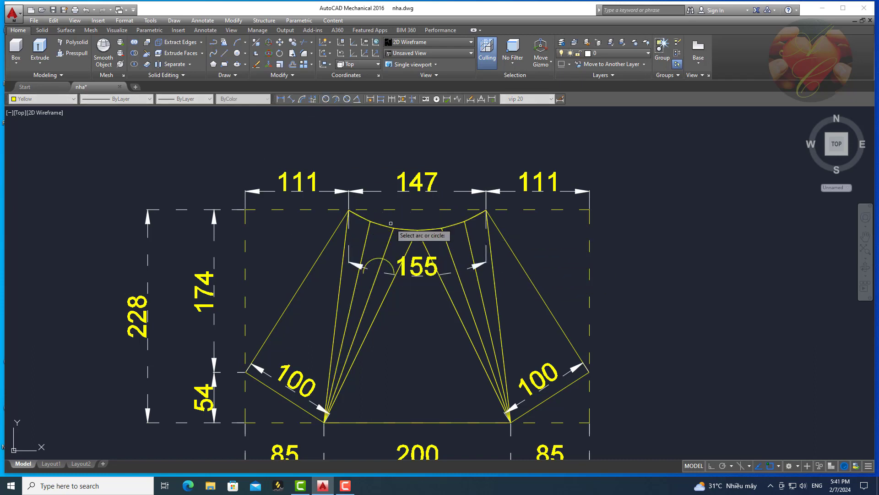
left_click(392, 227)
scroll(387, 222, "down", 2)
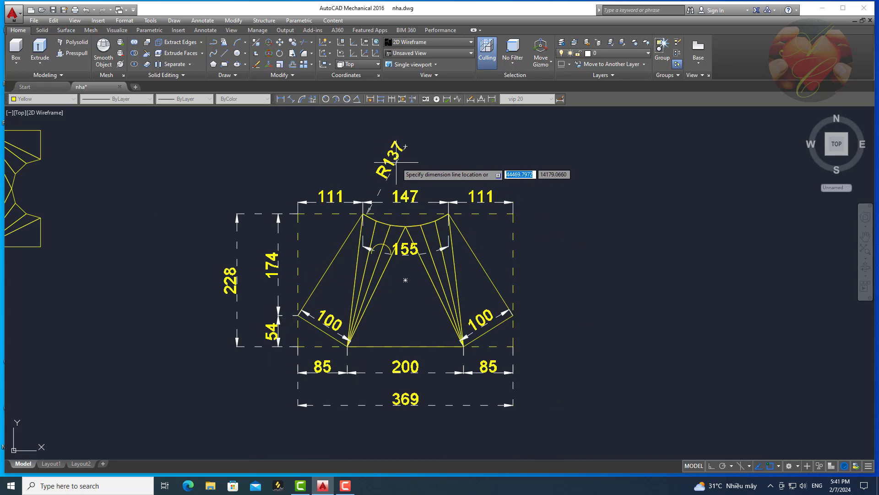
left_click(397, 161)
scroll(515, 261, "down", 2)
scroll(486, 290, "up", 2)
scroll(489, 288, "down", 2)
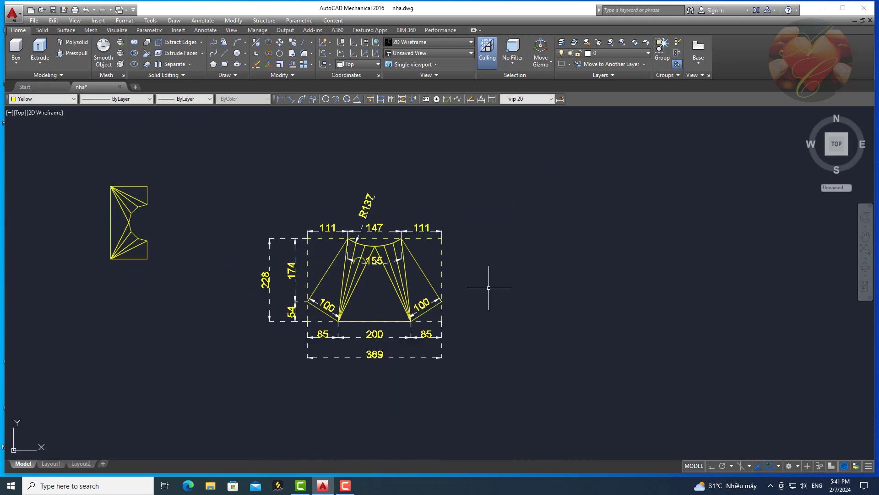
middle_click_drag(512, 298, 500, 302)
- Switch to SW Isometric and move the 3D model down beside the flat development
left_click(20, 114)
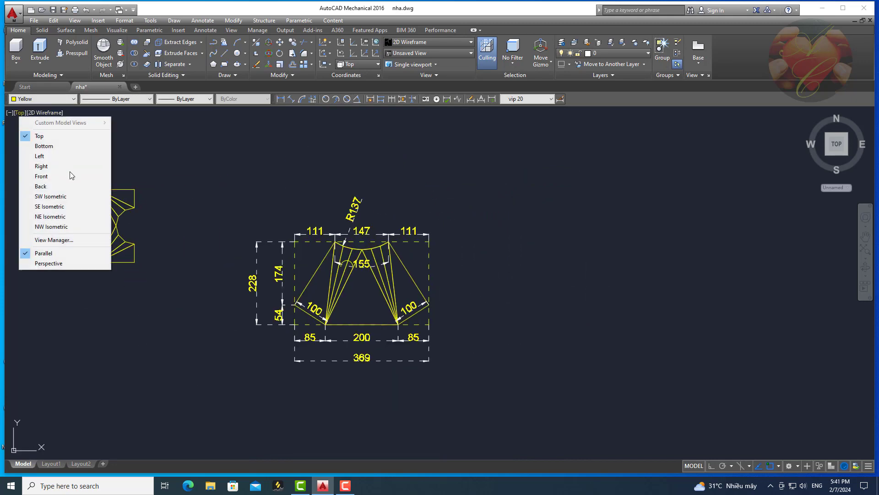
left_click(62, 196)
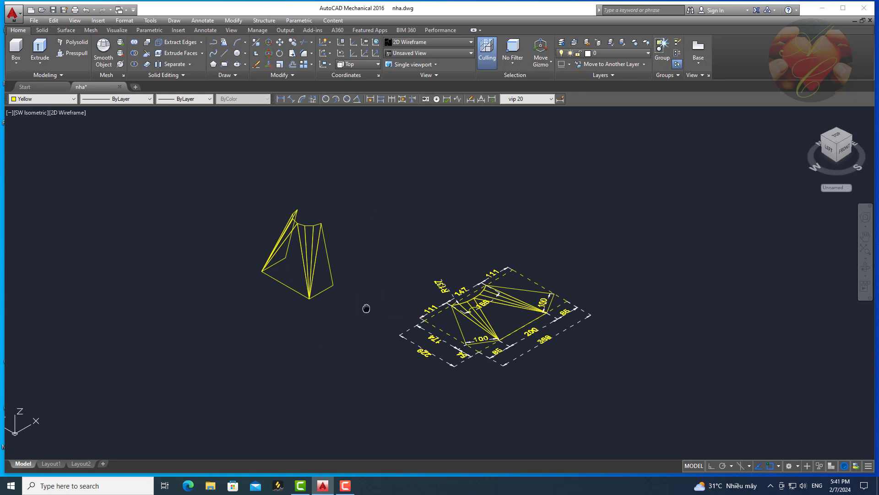
left_click(332, 301)
left_click(247, 180)
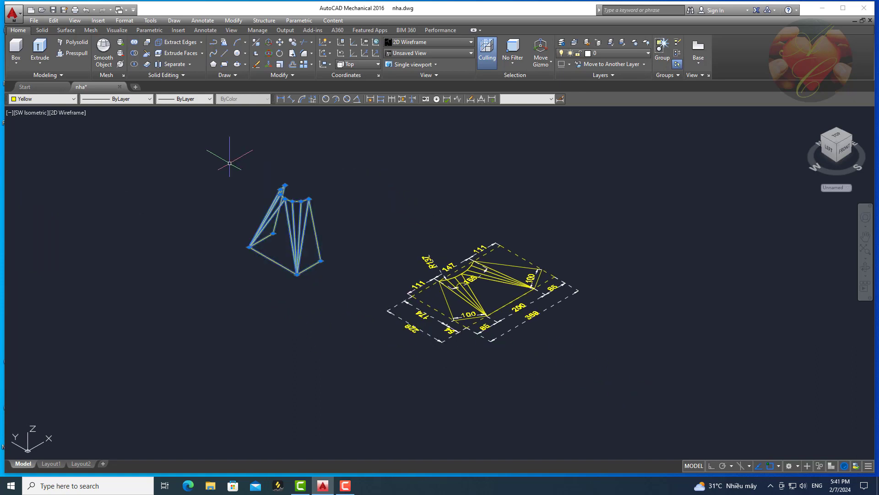
type("m")
key("space")
left_click(183, 188)
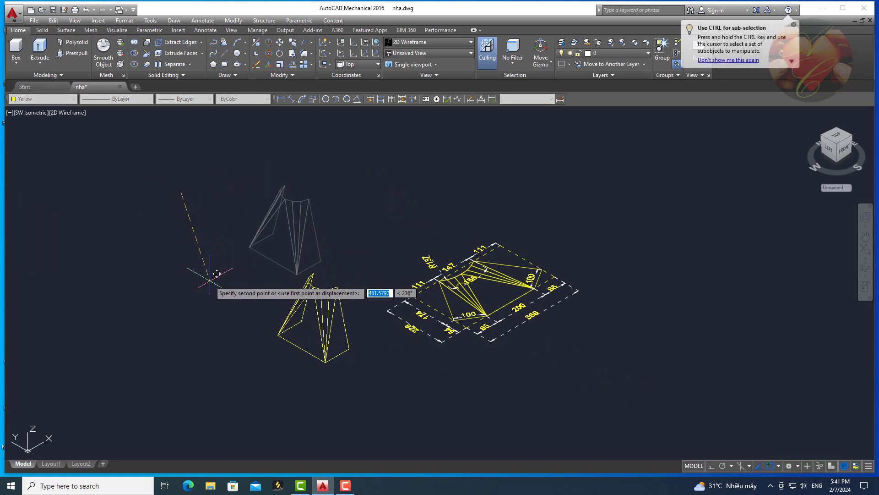
left_click(212, 277)
- Minimize the ribbon to titles only and shade everything with the Conceptual visual style
left_click(473, 30)
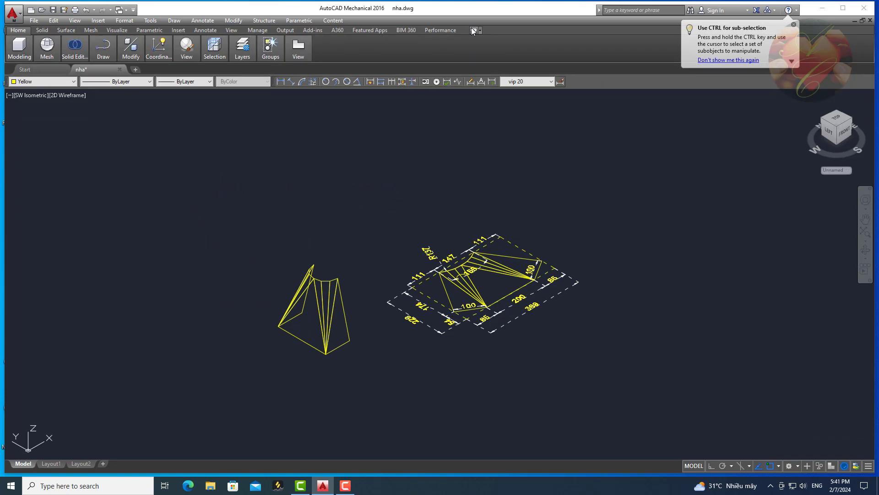
left_click(474, 30)
left_click(71, 77)
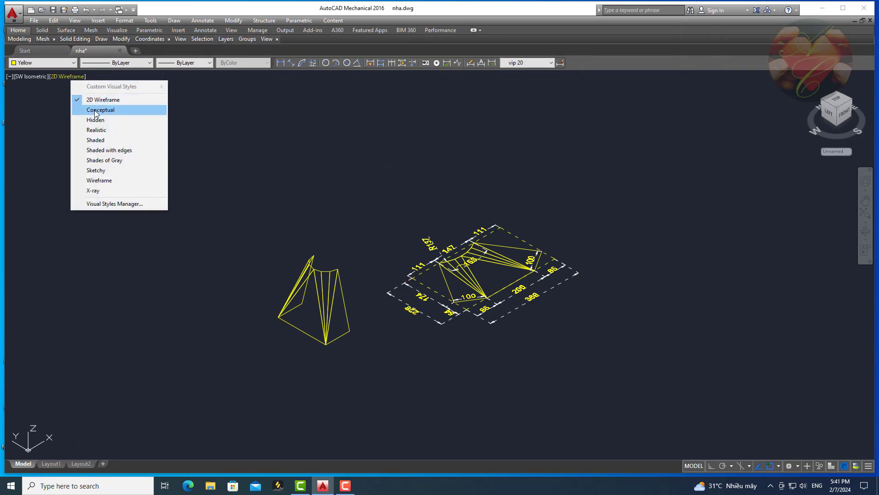
left_click(97, 111)
scroll(403, 305, "up", 3)
scroll(389, 293, "down", 1)
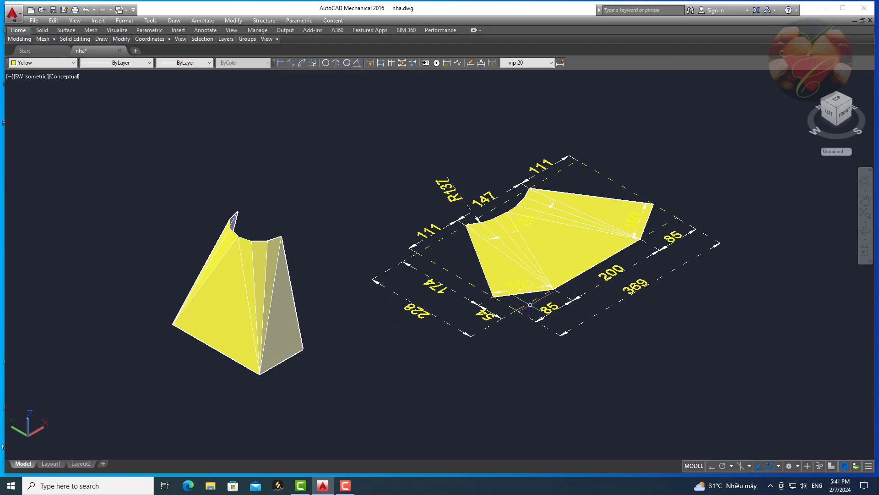
left_click(865, 231)
left_click_drag(714, 257, 674, 312)
middle_click_drag(674, 313, 445, 308)
scroll(444, 308, "up", 6)
scroll(445, 306, "down", 6)
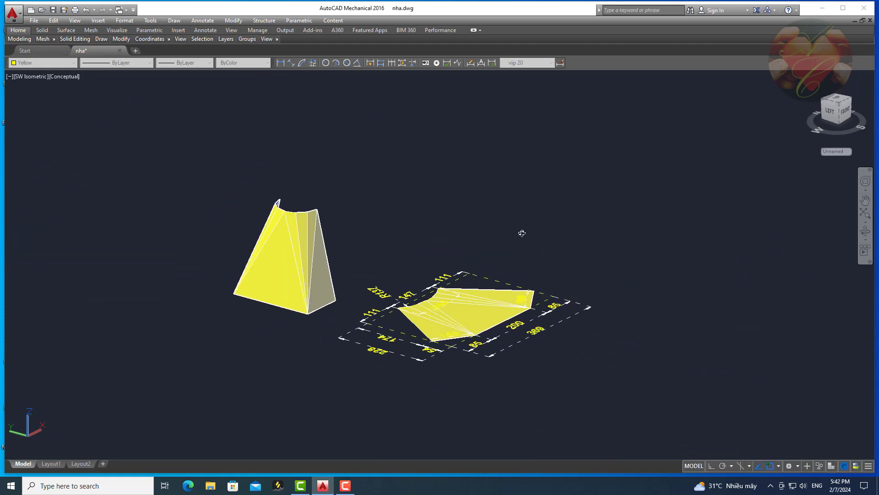
left_click_drag(521, 234, 413, 308)
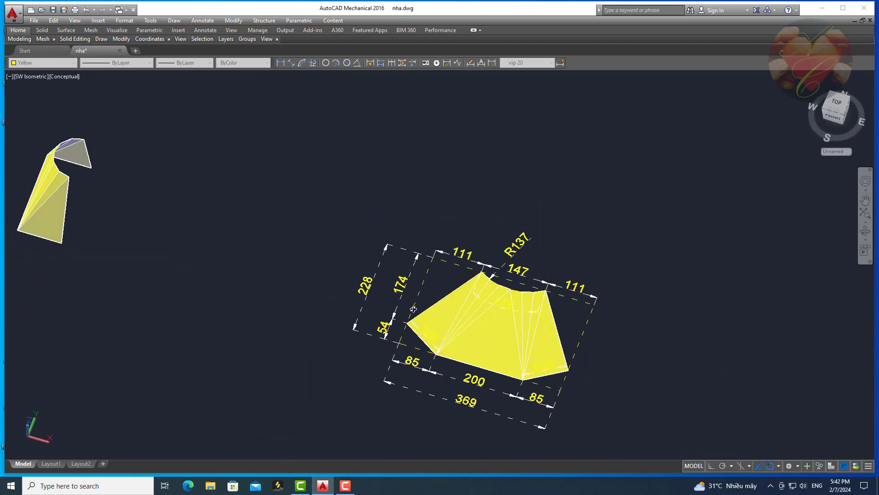
left_click(65, 76)
left_click(87, 96)
left_click(32, 76)
left_click(28, 97)
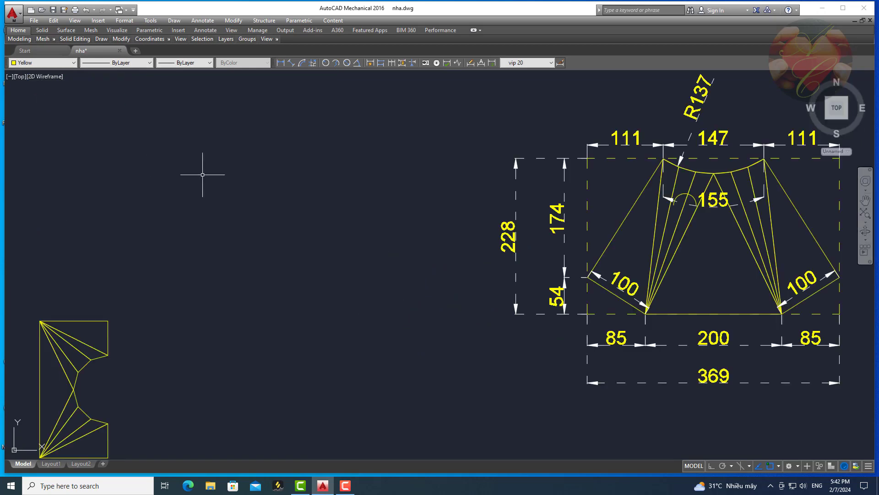
scroll(203, 175, "down", 4)
scroll(431, 203, "up", 4)
scroll(429, 204, "down", 2)
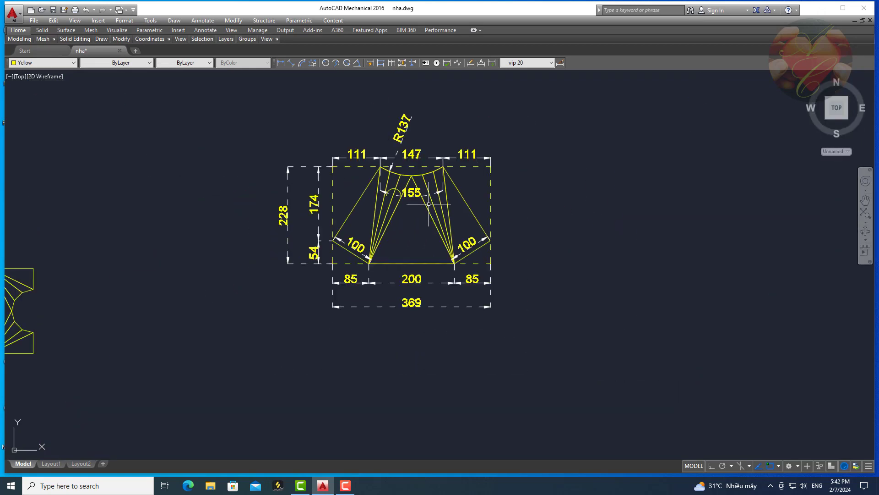
left_click(19, 77)
left_click(38, 120)
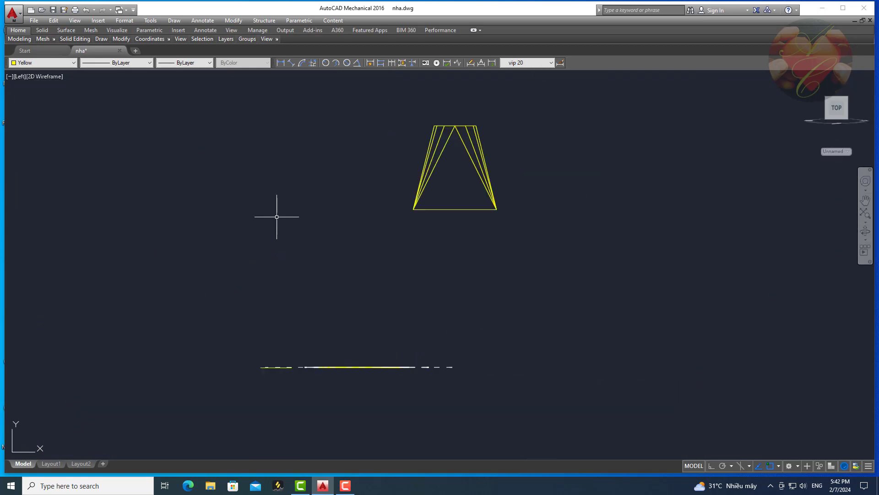
left_click(19, 77)
left_click(38, 129)
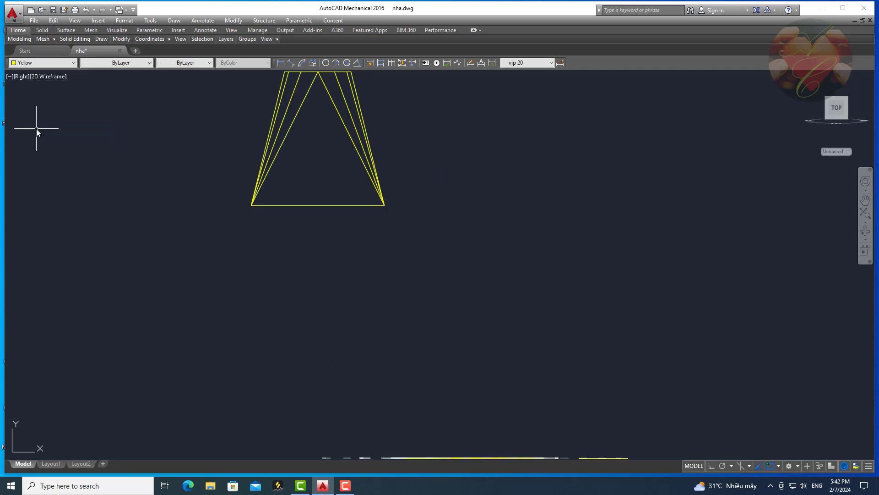
left_click(21, 77)
left_click(44, 161)
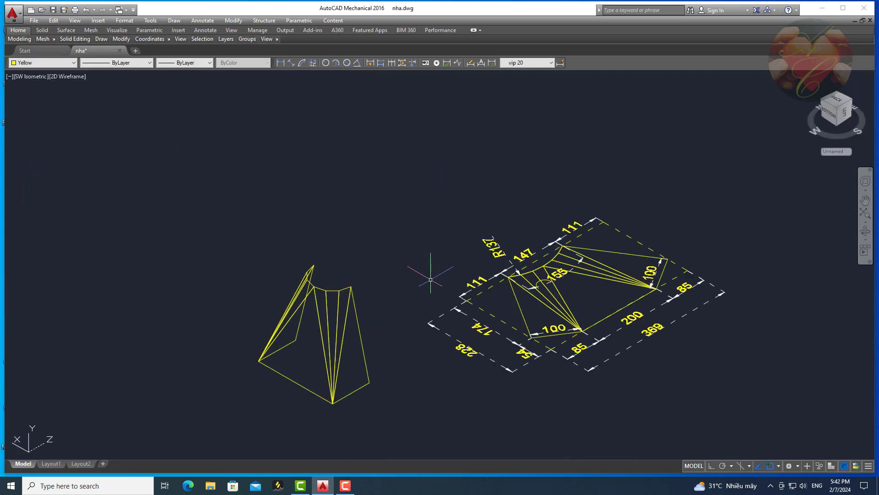
scroll(354, 259, "down", 2)
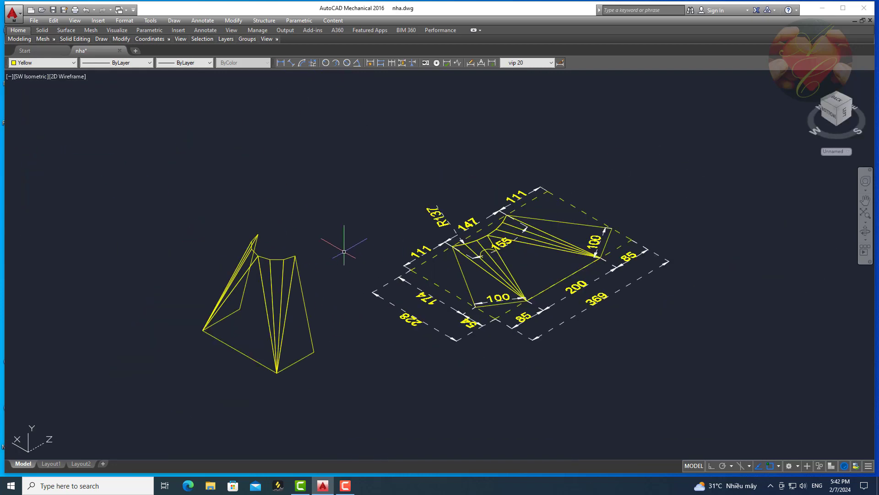
middle_click_drag(344, 252, 321, 231)
scroll(287, 191, "up", 2)
scroll(287, 193, "down", 2)
scroll(297, 213, "down", 2)
scroll(298, 214, "up", 2)
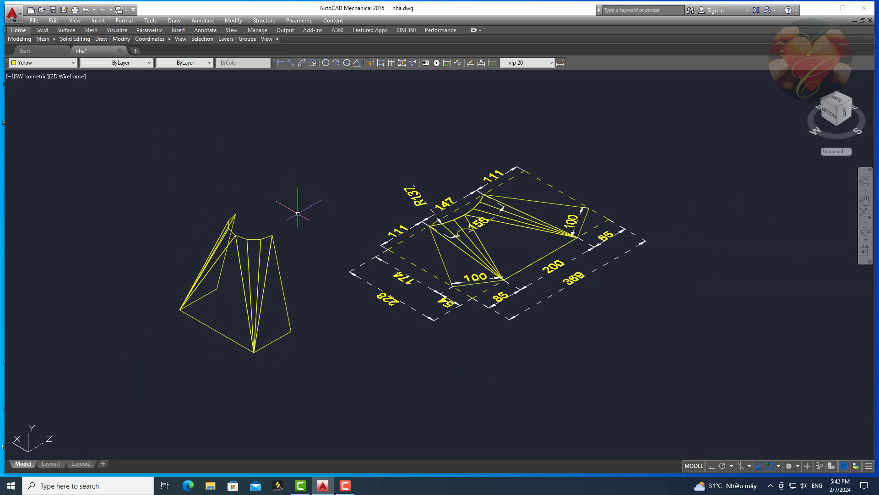
left_click(67, 76)
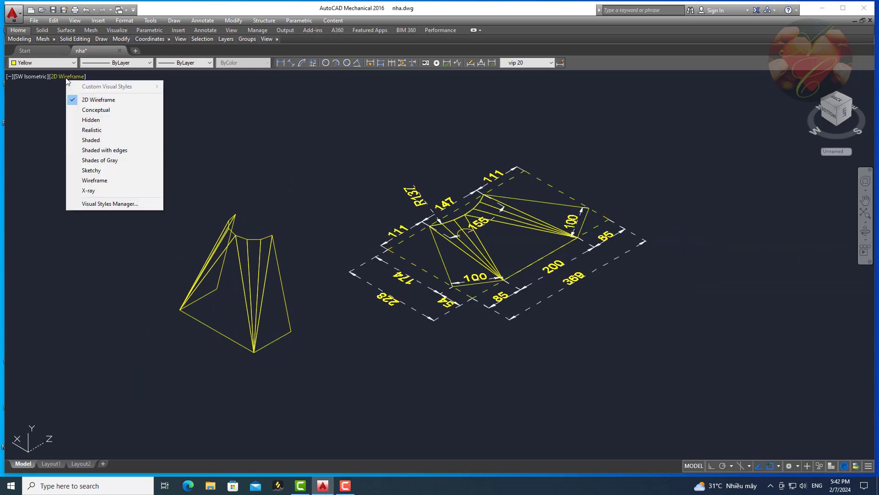
left_click(94, 110)
scroll(257, 205, "up", 2)
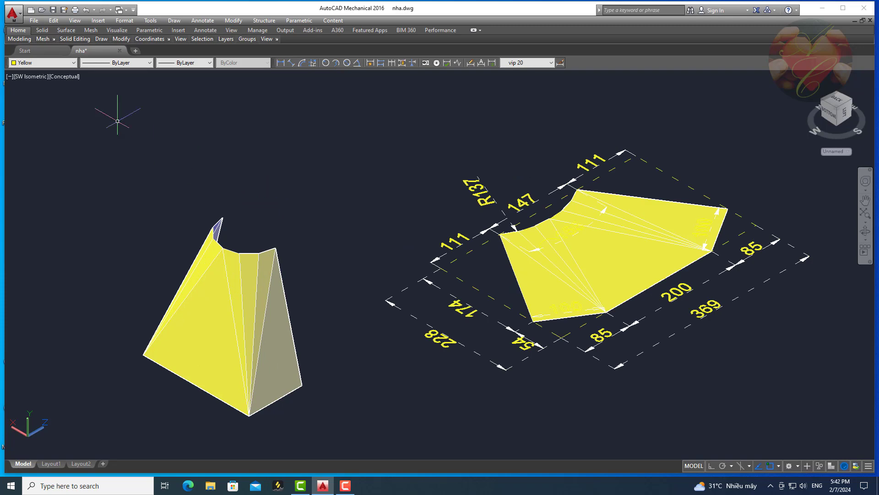
scroll(156, 144, "down", 2)
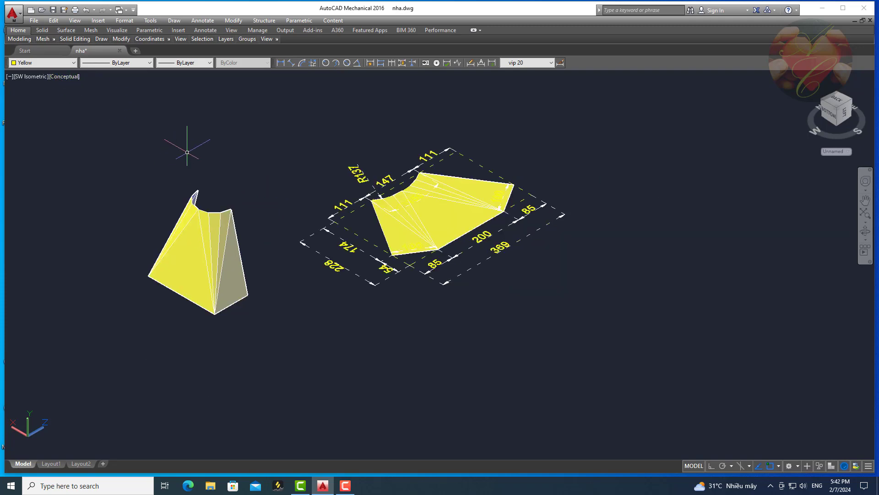
middle_click_drag(187, 152, 261, 183)
scroll(257, 182, "up", 3)
scroll(257, 182, "down", 4)
scroll(256, 182, "up", 3)
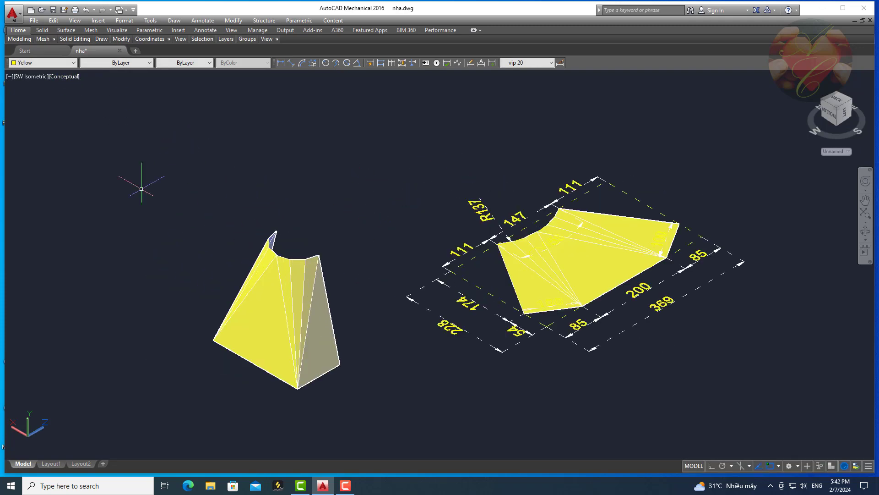